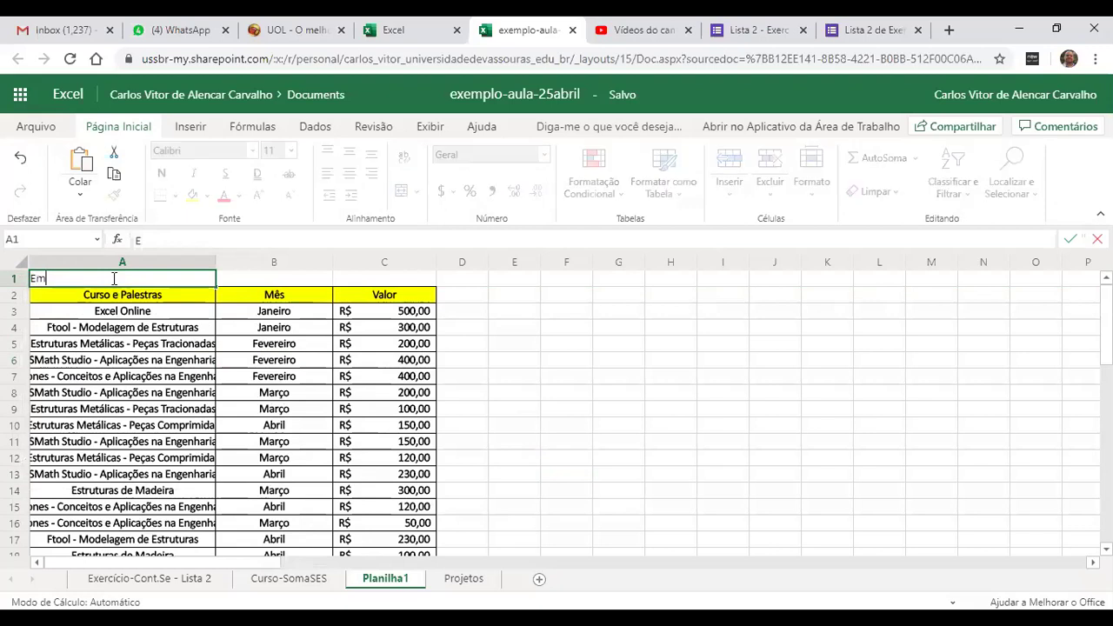
Enter the title "Empresa Inova Tec" in cell A1 above the course table.
{"action": "type", "text": "Inova TEC"}
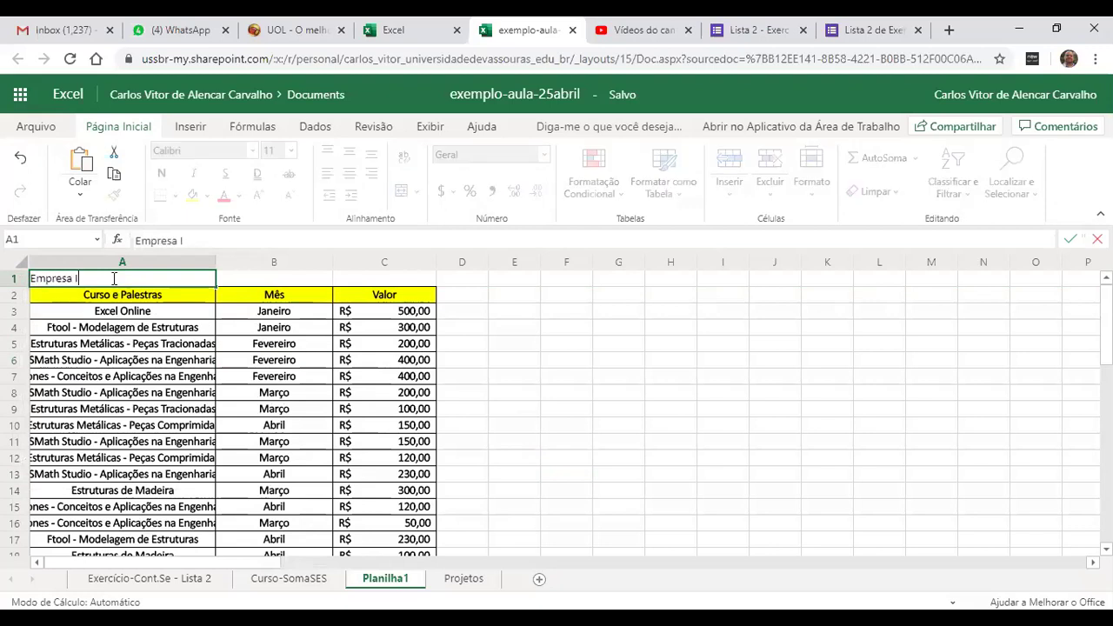
{"action": "key", "text": "BackSpace"}
{"action": "key", "text": "BackSpace"}
{"action": "type", "text": "ec"}
{"action": "key", "text": "Tab"}
Merge and center the title across cells A1 to C1.
{"action": "left_click", "coordinate": [113, 283]}
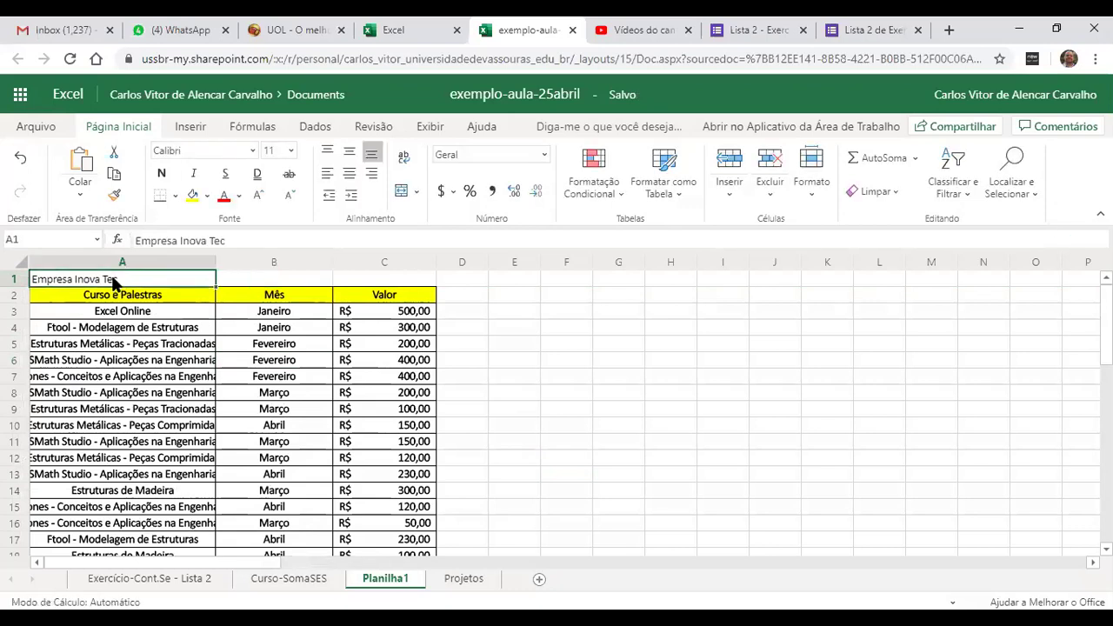
{"action": "key", "text": "shift+Right"}
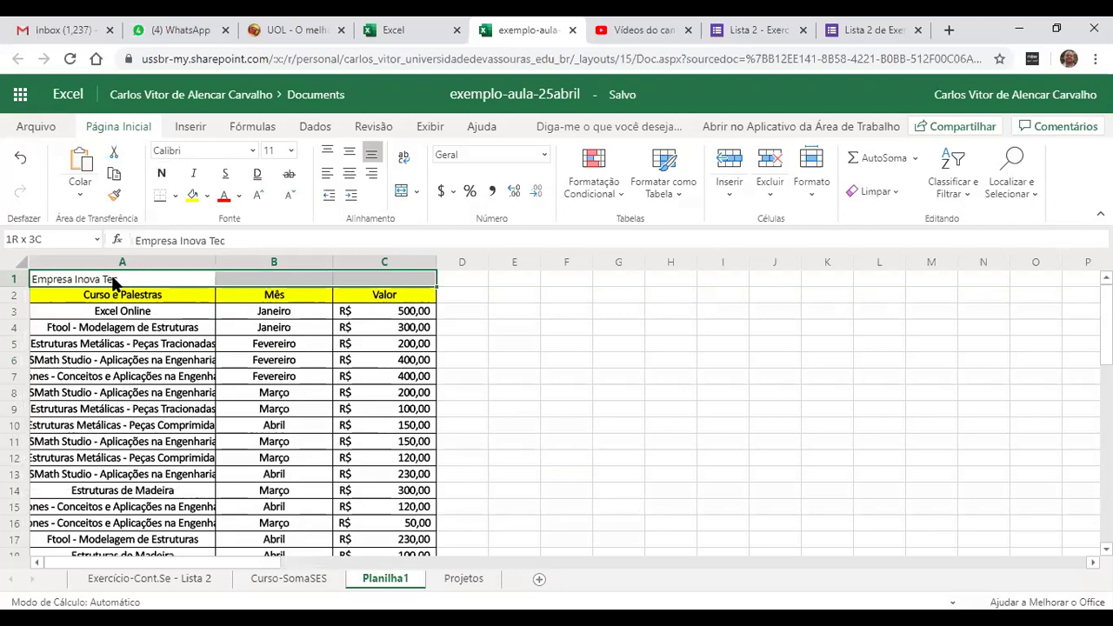
{"action": "left_click", "coordinate": [113, 283]}
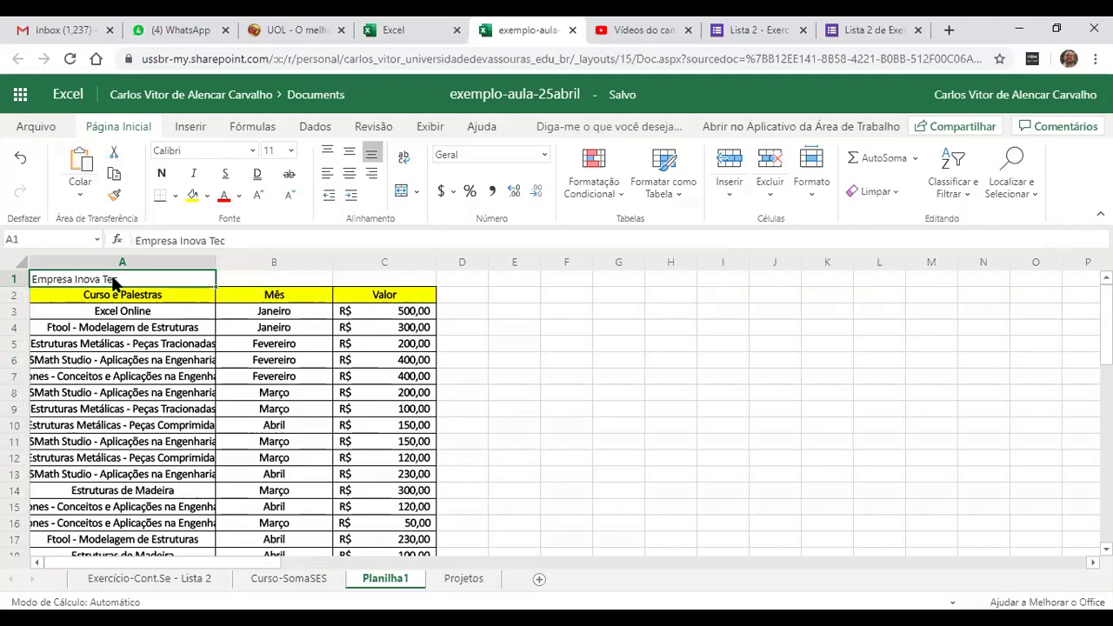
{"action": "key", "text": "shift+Right"}
{"action": "key", "text": "shift+Right"}
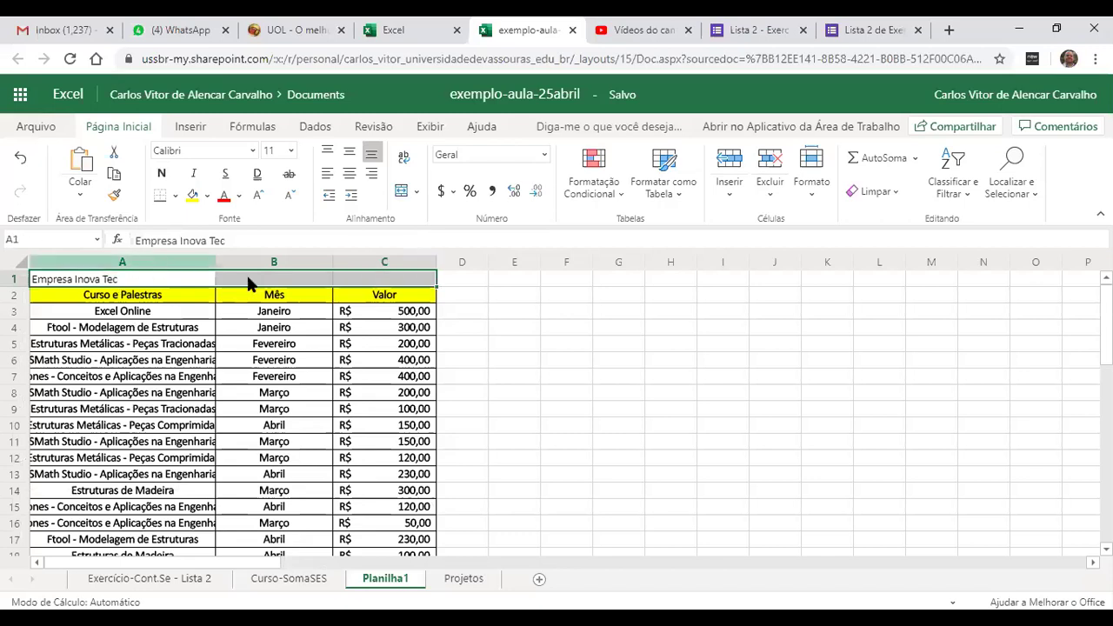
{"action": "left_click", "coordinate": [417, 191]}
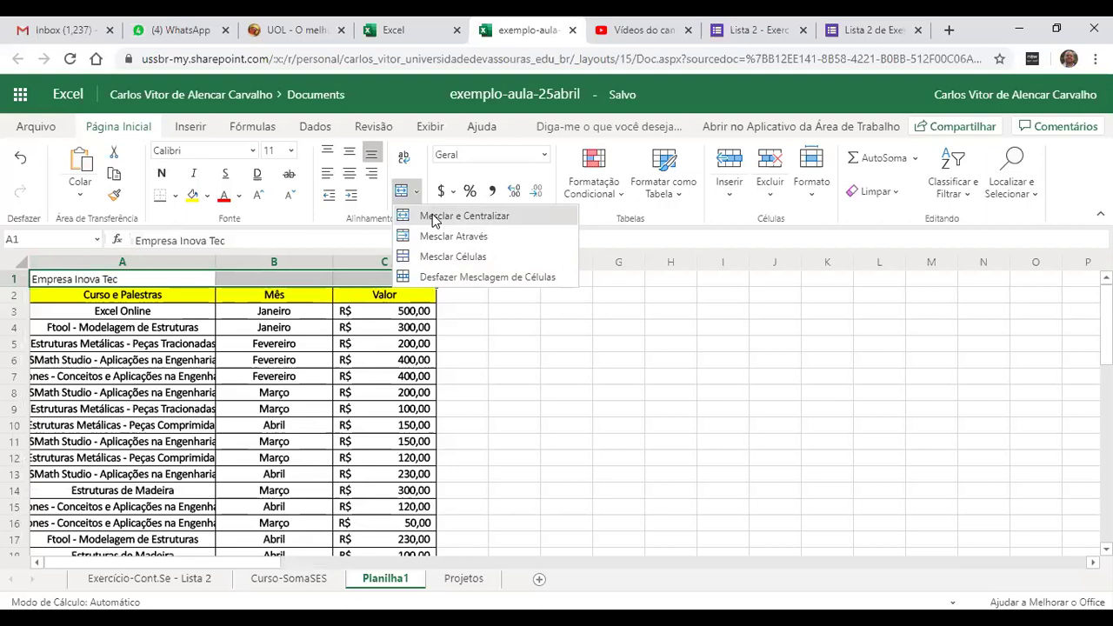
{"action": "left_click", "coordinate": [432, 215]}
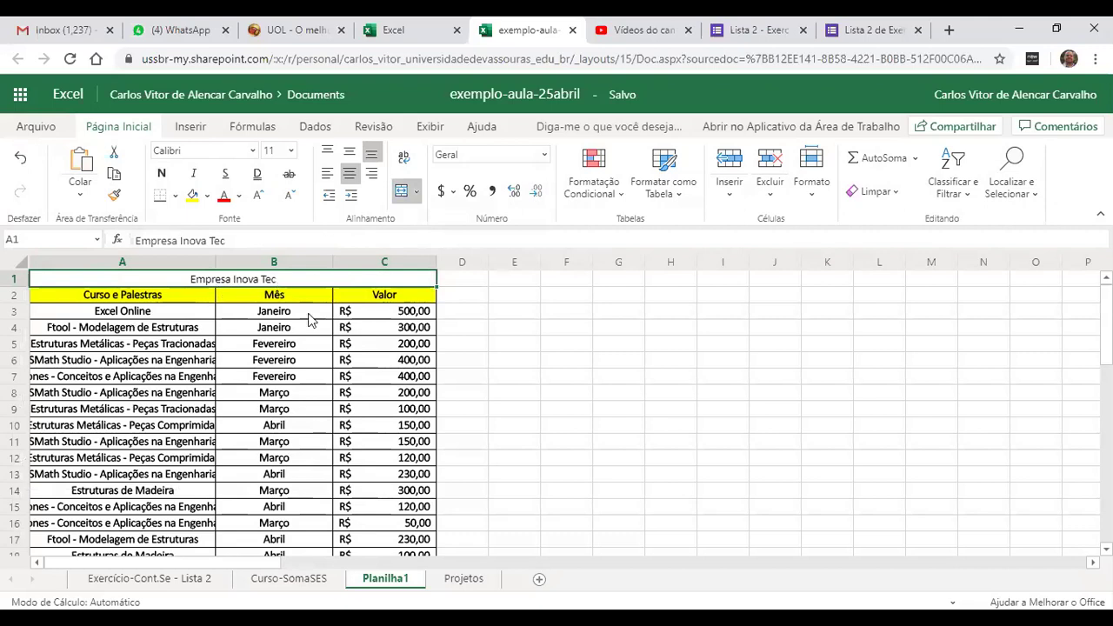
Format the merged title in row 1 with a yellow fill and bold black text.
{"action": "left_click", "coordinate": [193, 195]}
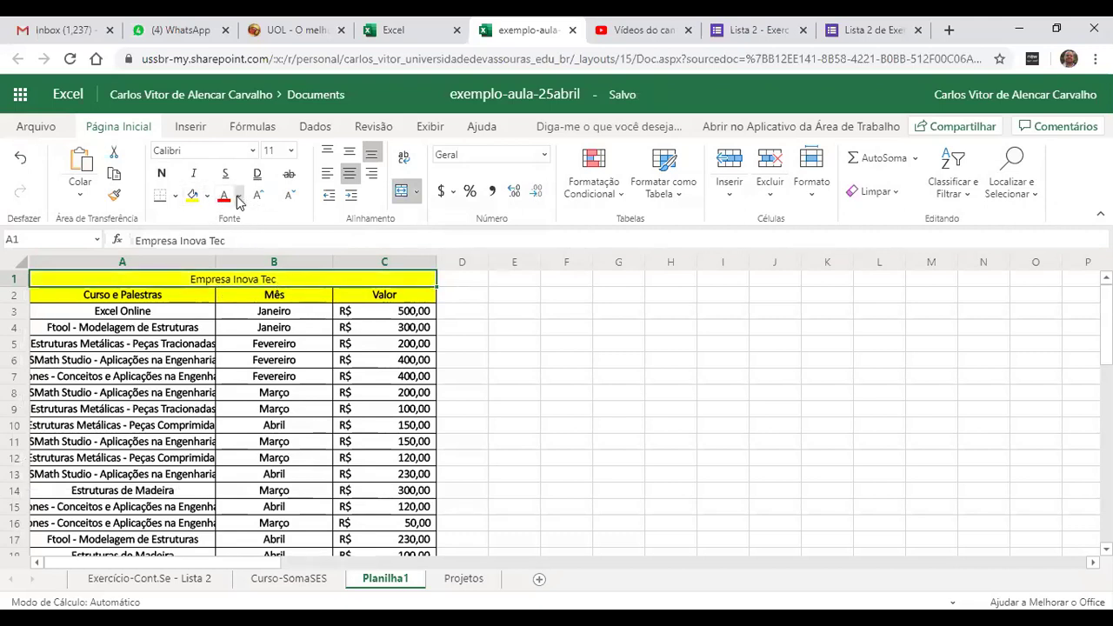
{"action": "left_click", "coordinate": [238, 196]}
{"action": "left_click", "coordinate": [232, 219]}
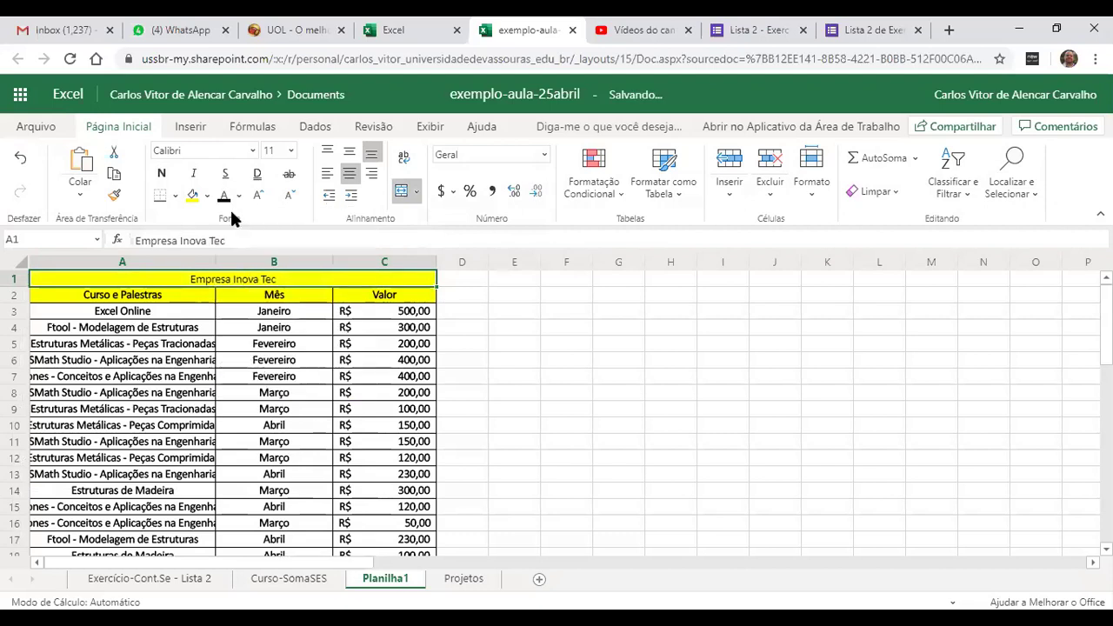
{"action": "left_click", "coordinate": [163, 174]}
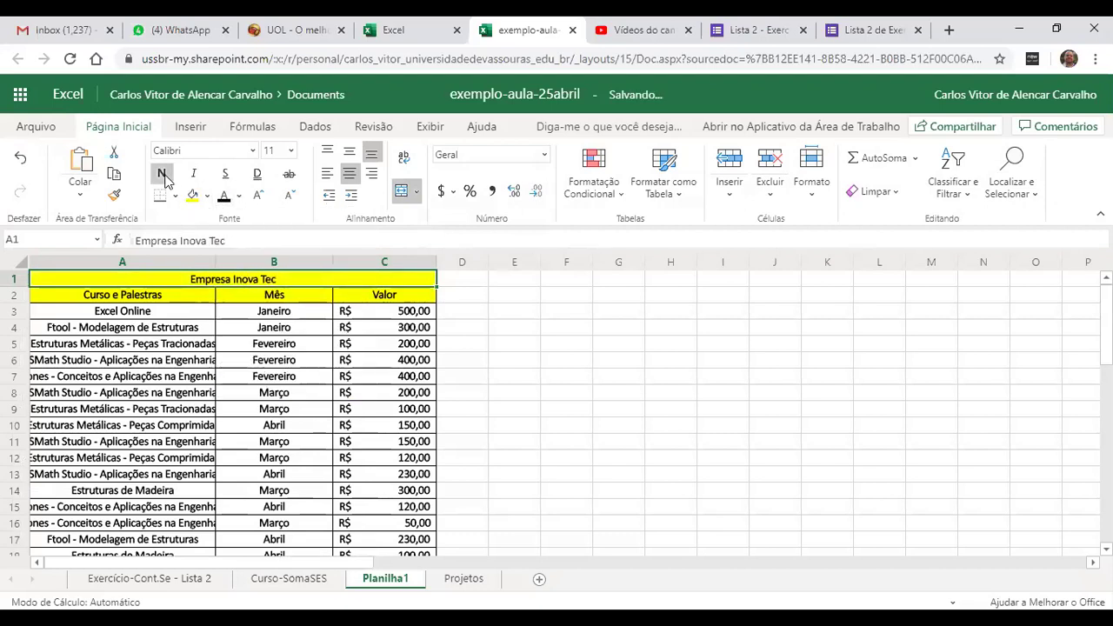
{"action": "left_click", "coordinate": [382, 414]}
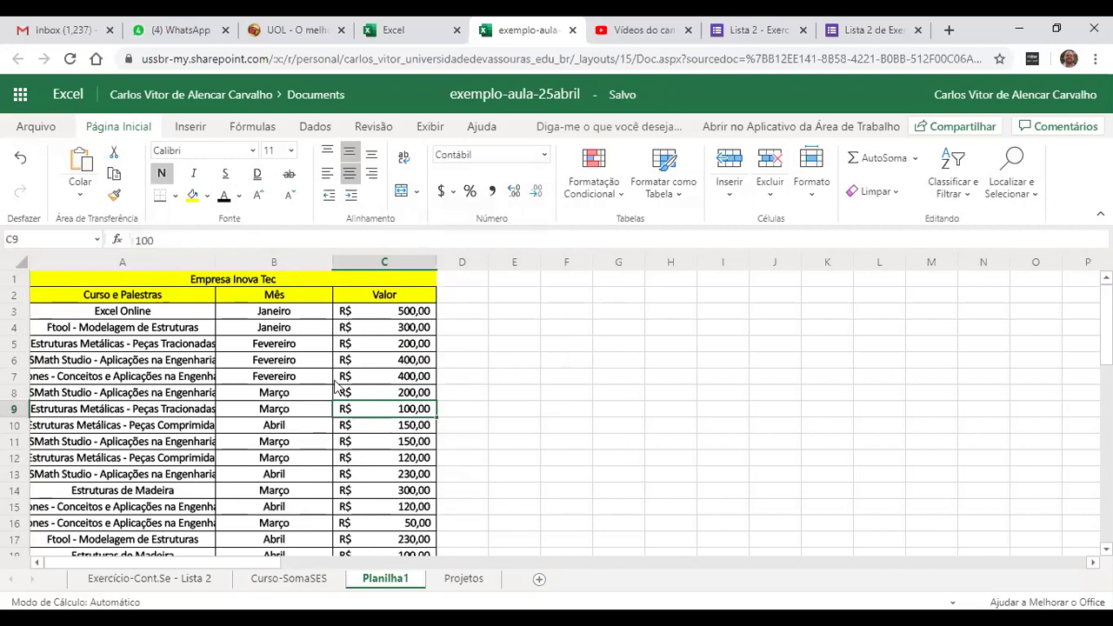
Widen column F and enter the heading "Tabela dos Cursos" in cell F8.
{"action": "left_click_drag", "start_coordinate": [593, 262], "coordinate": [720, 309]}
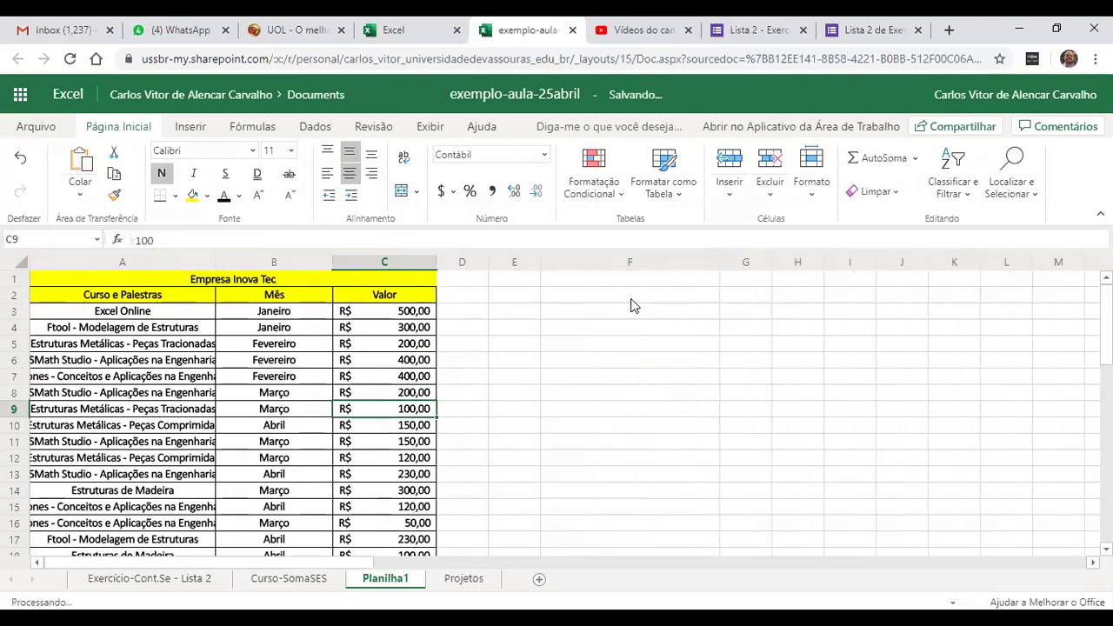
{"action": "left_click", "coordinate": [594, 396]}
{"action": "type", "text": "Tabela"}
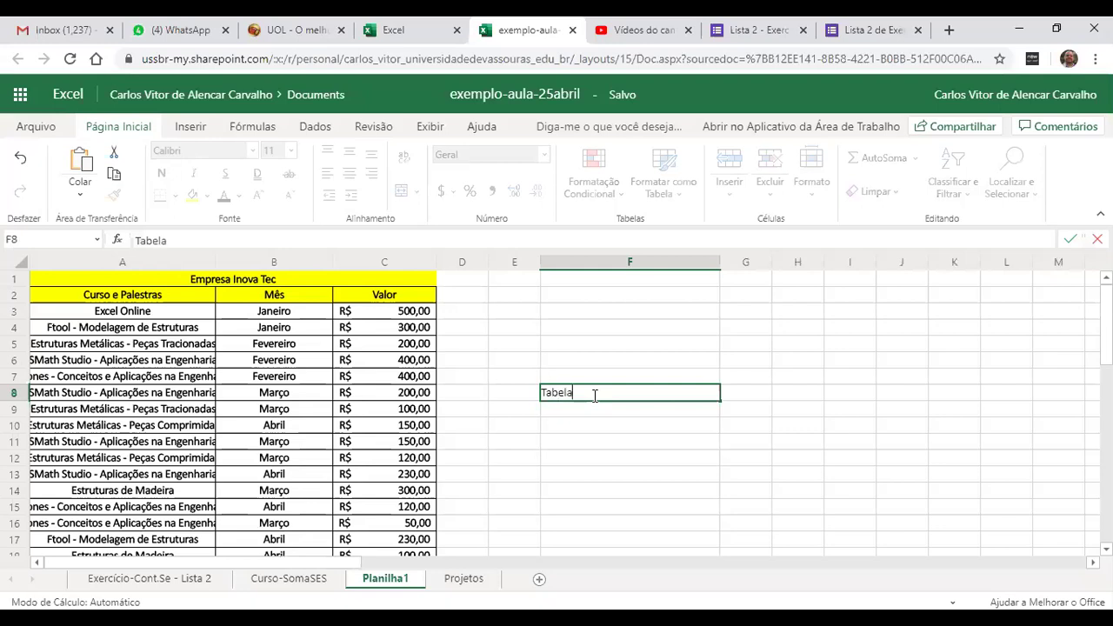
{"action": "type", "text": " dos Cursos"}
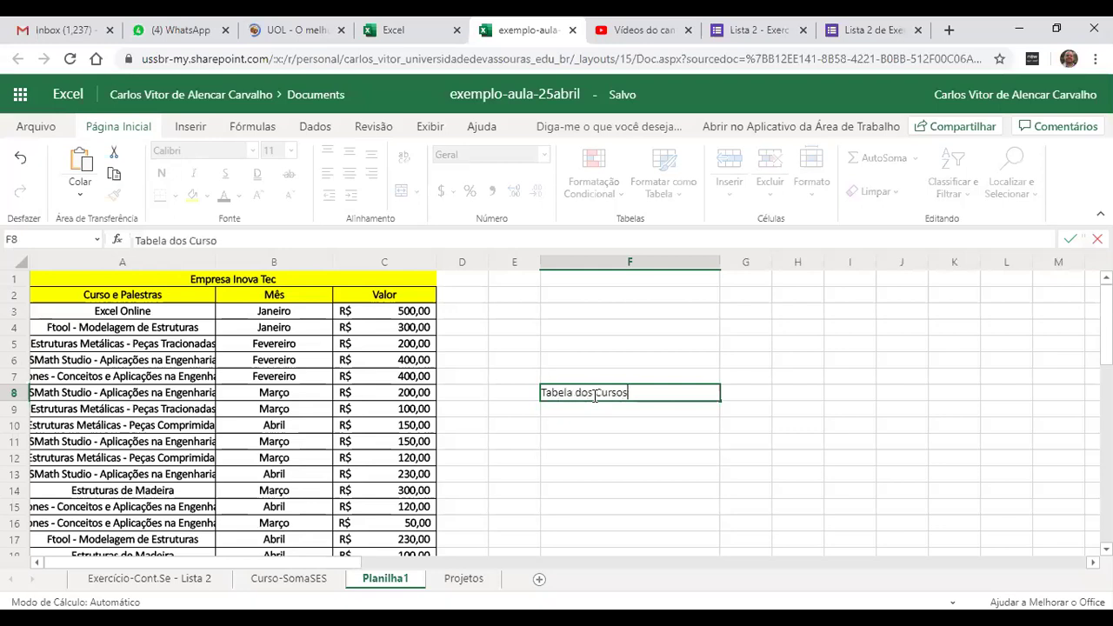
{"action": "key", "text": "Return"}
Copy the first five courses in A3:A7 to the cells starting at F9 and widen column F to fit their names.
{"action": "key", "text": "Up"}
{"action": "key", "text": "Left"}
{"action": "key", "text": "Left"}
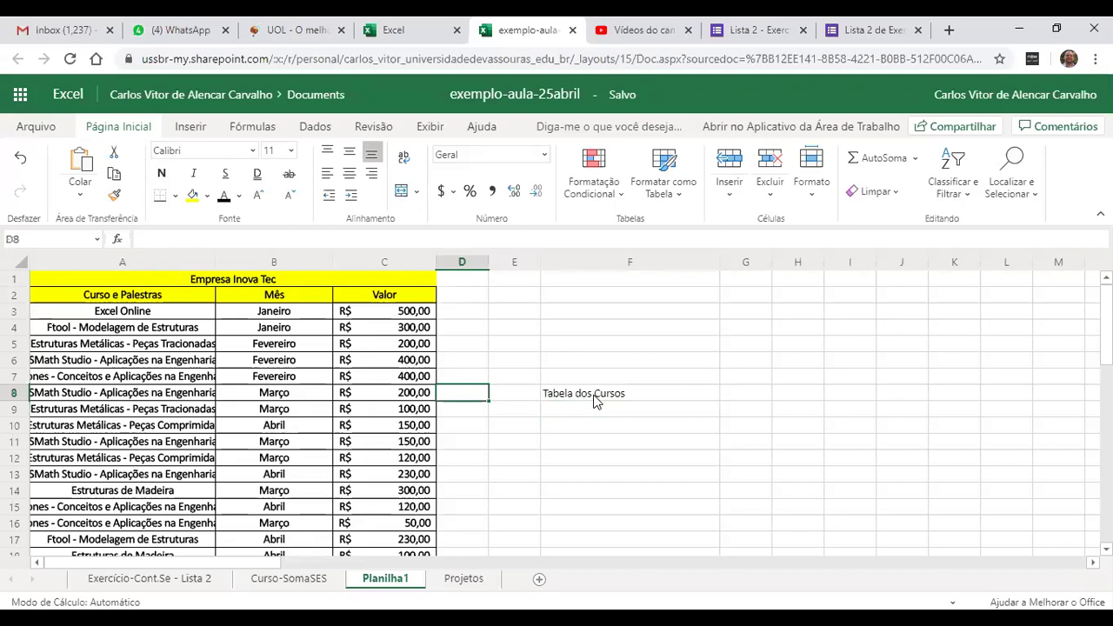
{"action": "key", "text": "Left"}
{"action": "key", "text": "Up"}
{"action": "key", "text": "Left"}
{"action": "key", "text": "Left"}
{"action": "key", "text": "Up"}
{"action": "key", "text": "Up"}
{"action": "key", "text": "Up"}
{"action": "key", "text": "Up"}
{"action": "key", "text": "shift+Down"}
{"action": "key", "text": "shift+Down"}
{"action": "key", "text": "shift+Down"}
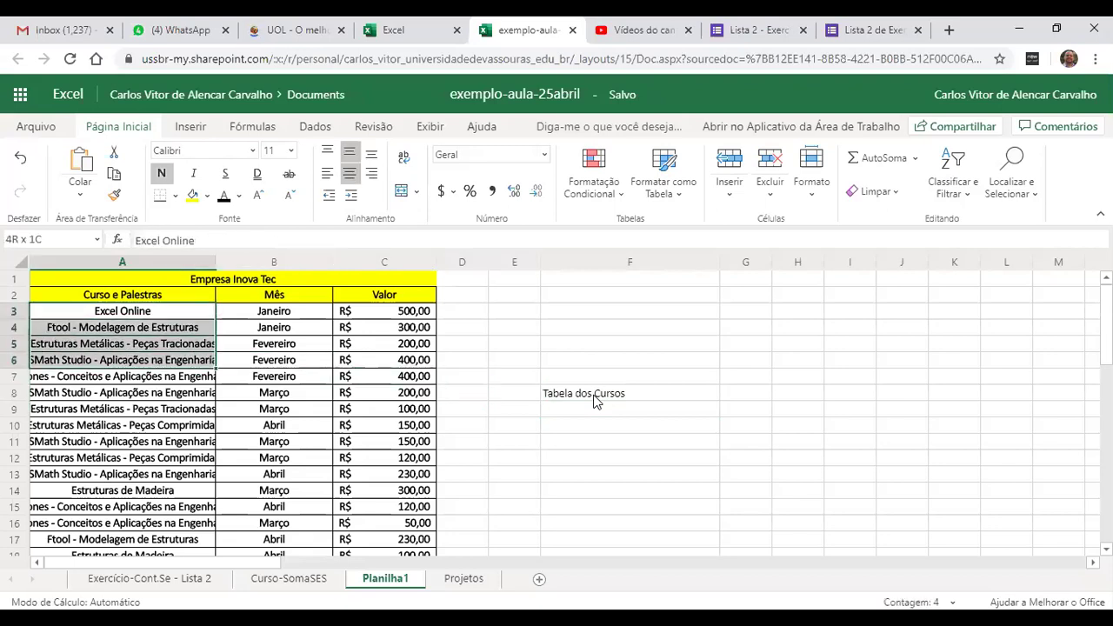
{"action": "key", "text": "shift+Down"}
{"action": "key", "text": "ctrl+c"}
{"action": "left_click", "coordinate": [662, 406]}
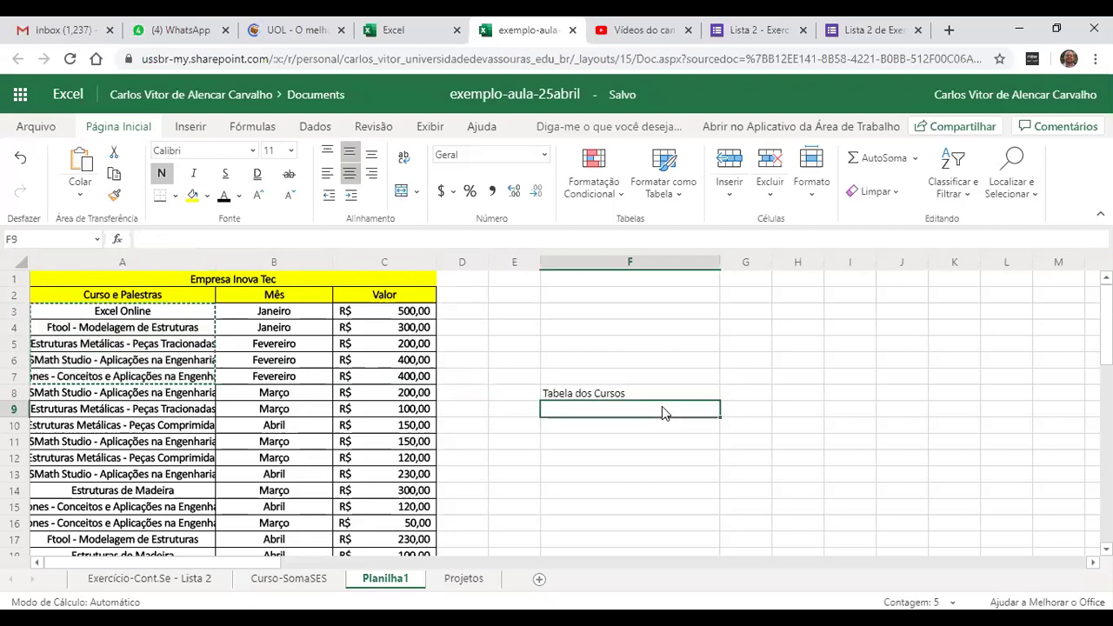
{"action": "key", "text": "ctrl+v"}
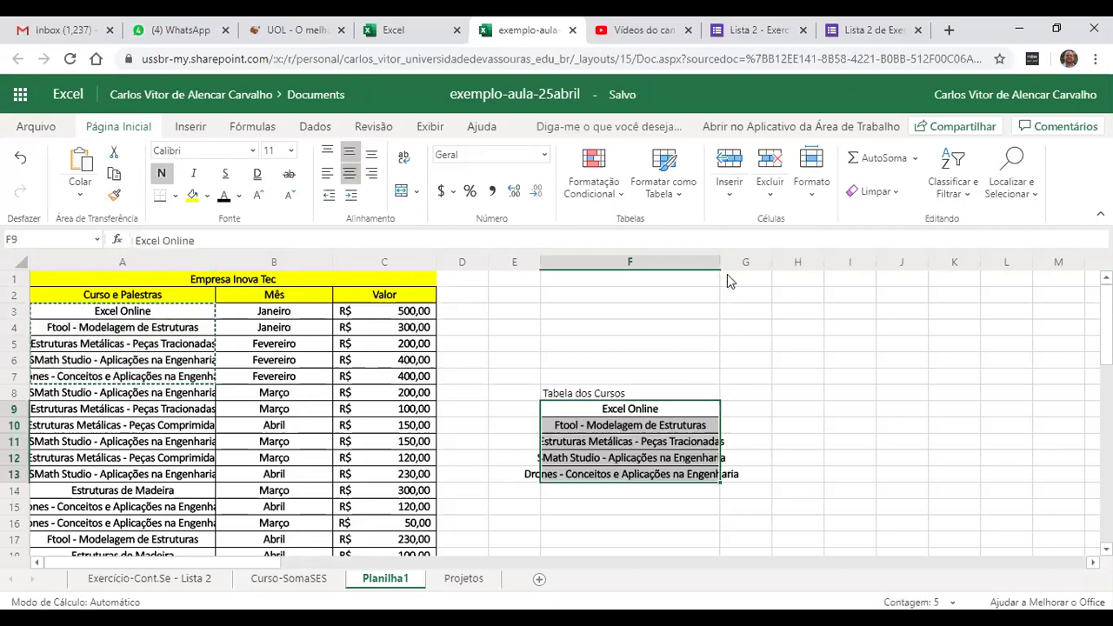
{"action": "left_click_drag", "start_coordinate": [720, 261], "coordinate": [777, 257]}
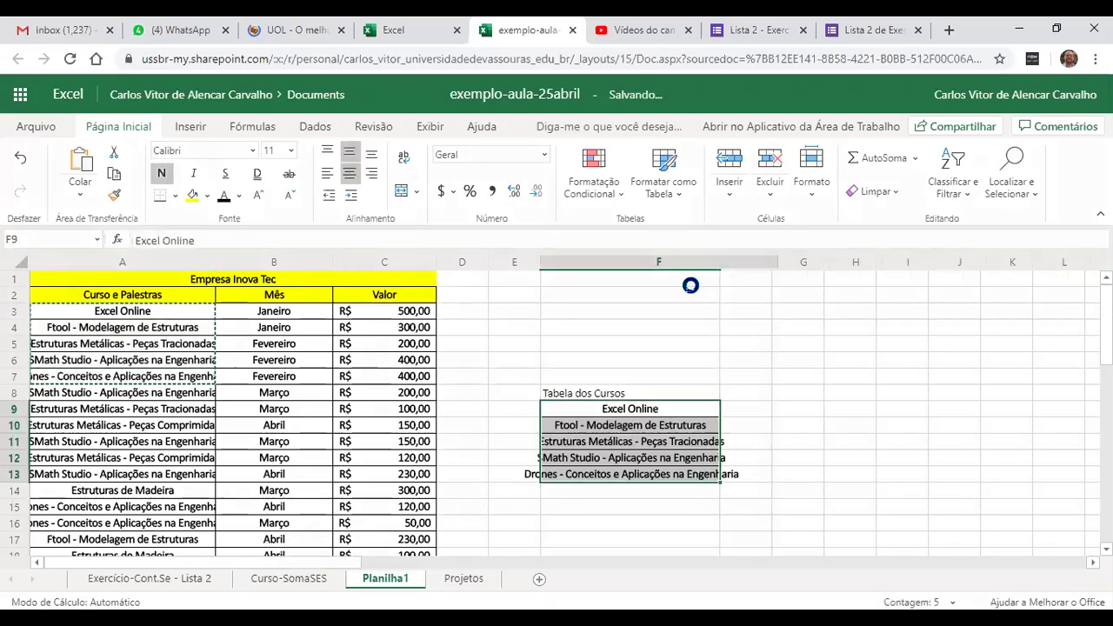
Copy the course "Estruturas Metálicas - Peças Comprimidas" from A10 to cell F14.
{"action": "left_click", "coordinate": [128, 418]}
{"action": "left_click", "coordinate": [128, 413]}
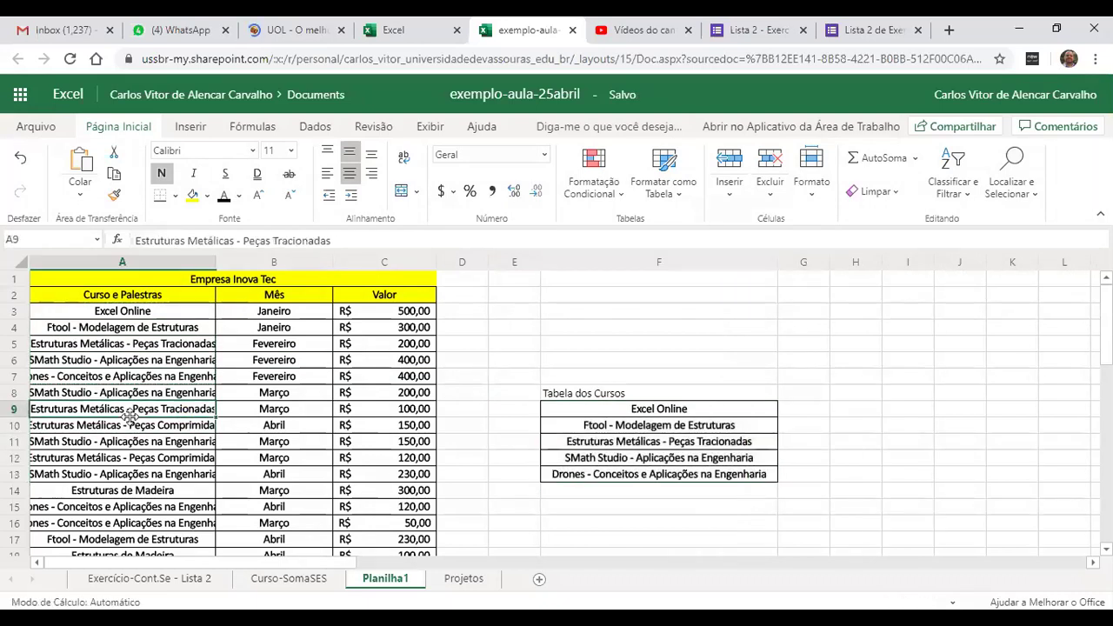
{"action": "left_click", "coordinate": [129, 426]}
{"action": "key", "text": "ctrl+c"}
{"action": "left_click", "coordinate": [553, 490]}
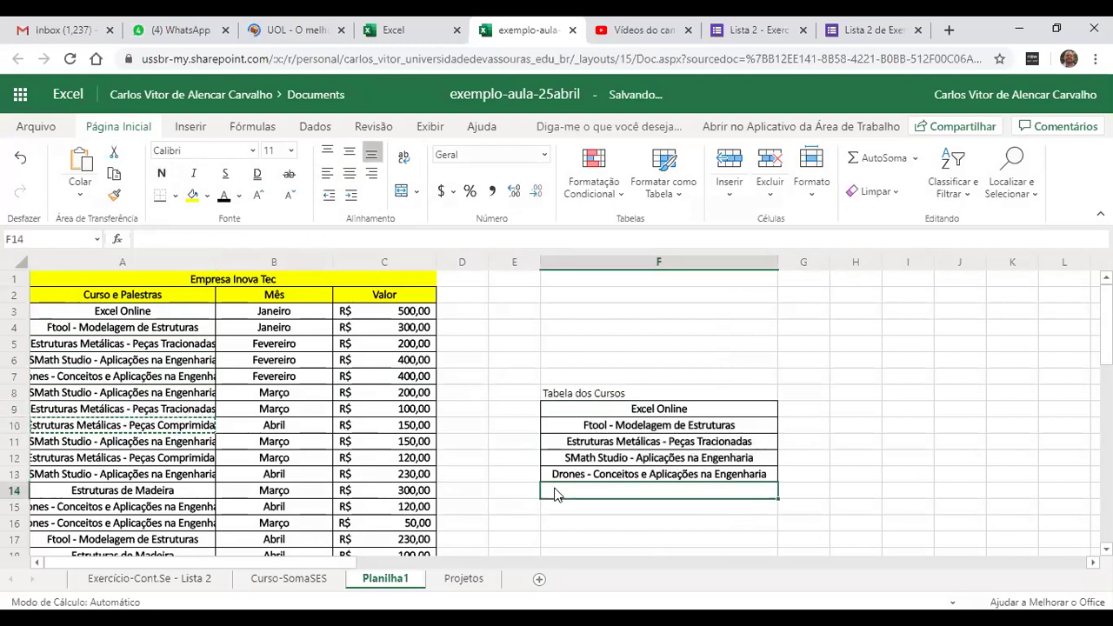
{"action": "key", "text": "ctrl+v"}
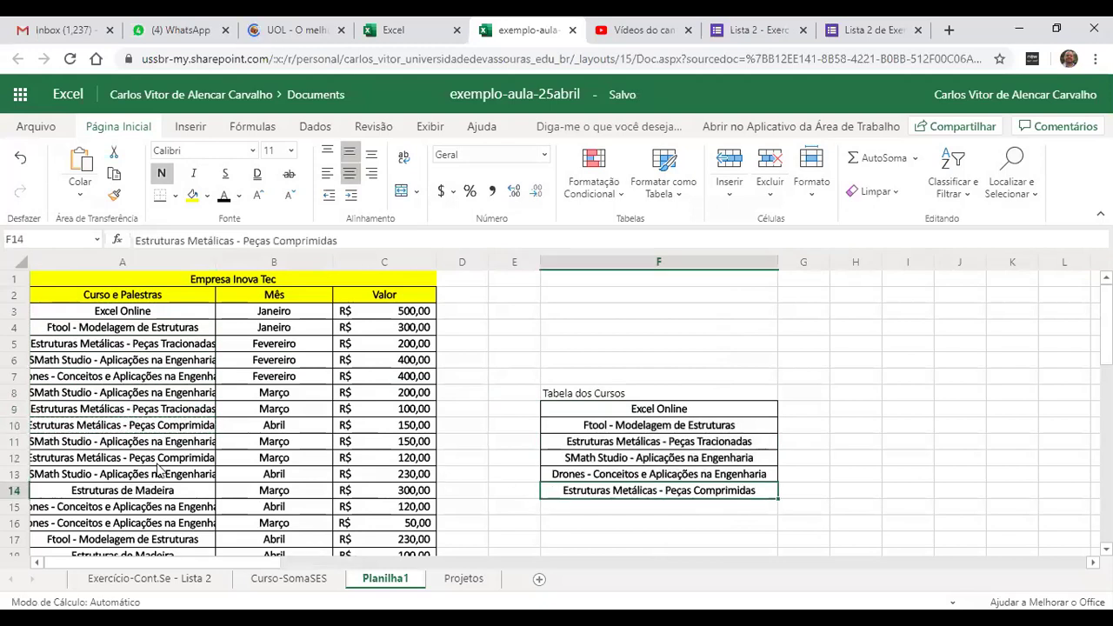
Copy the course "Estruturas de Madeira" from A14 to cell F15.
{"action": "left_click", "coordinate": [158, 468]}
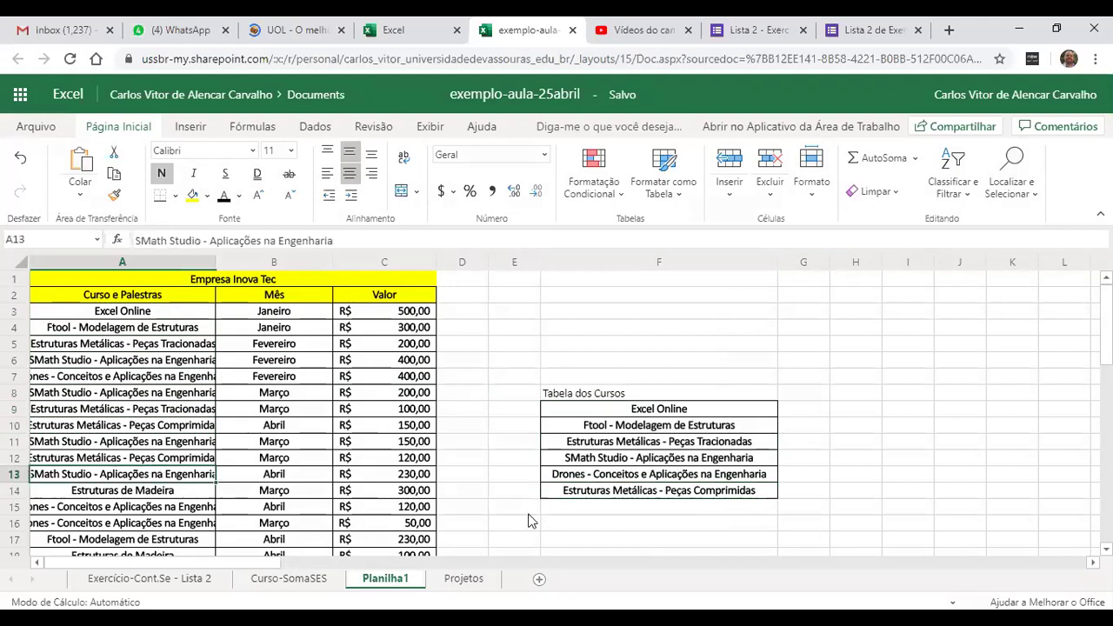
{"action": "key", "text": "Down"}
{"action": "key", "text": "ctrl+c"}
{"action": "left_click", "coordinate": [561, 513]}
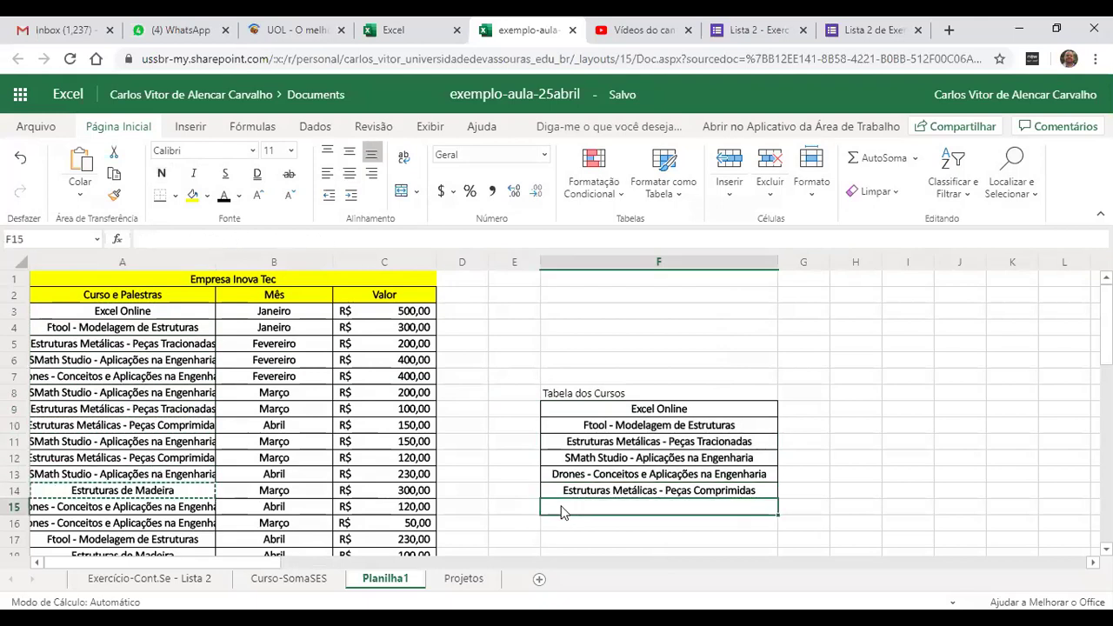
{"action": "key", "text": "ctrl+v"}
Check the remaining course names in column A down to the table's end for courses missing from the new list.
{"action": "left_click", "coordinate": [157, 413]}
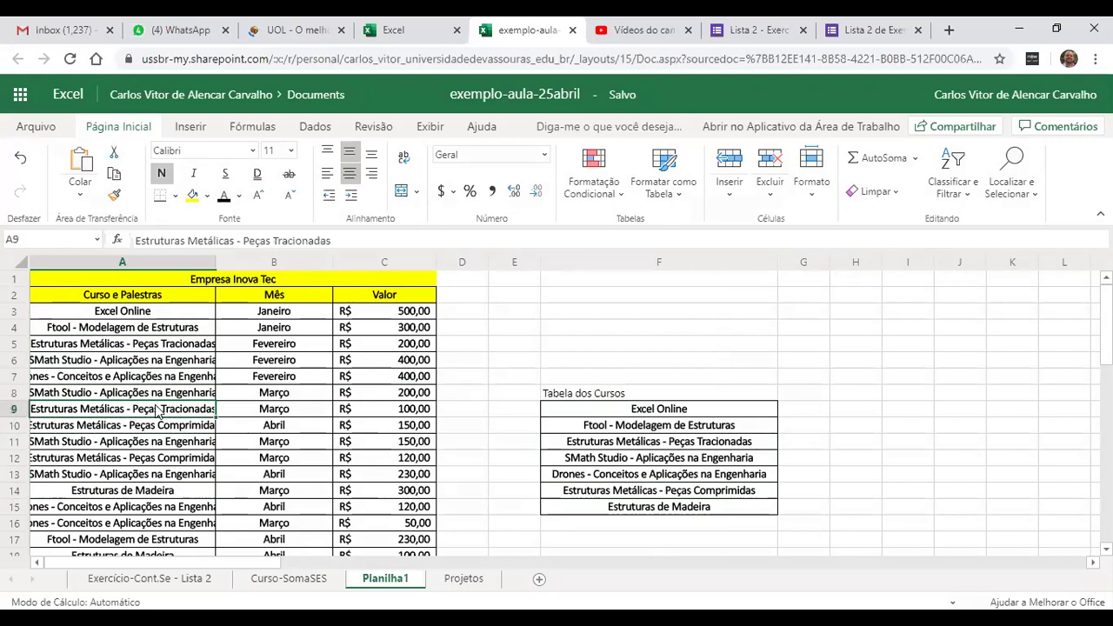
{"action": "key", "text": "Down"}
{"action": "key", "text": "Down"}
{"action": "key", "text": "Down"}
{"action": "key", "text": "Down"}
{"action": "key", "text": "Down"}
{"action": "key", "text": "Down"}
{"action": "key", "text": "Down"}
{"action": "key", "text": "Down"}
{"action": "key", "text": "Down"}
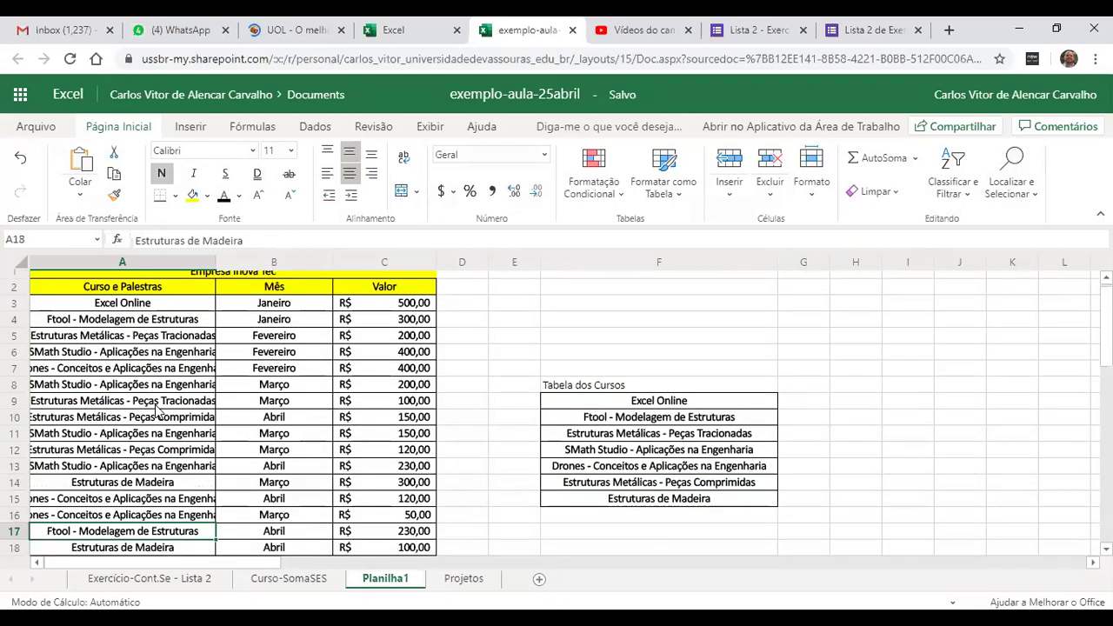
{"action": "key", "text": "Down"}
{"action": "key", "text": "Down"}
{"action": "key", "text": "Up"}
{"action": "key", "text": "Up"}
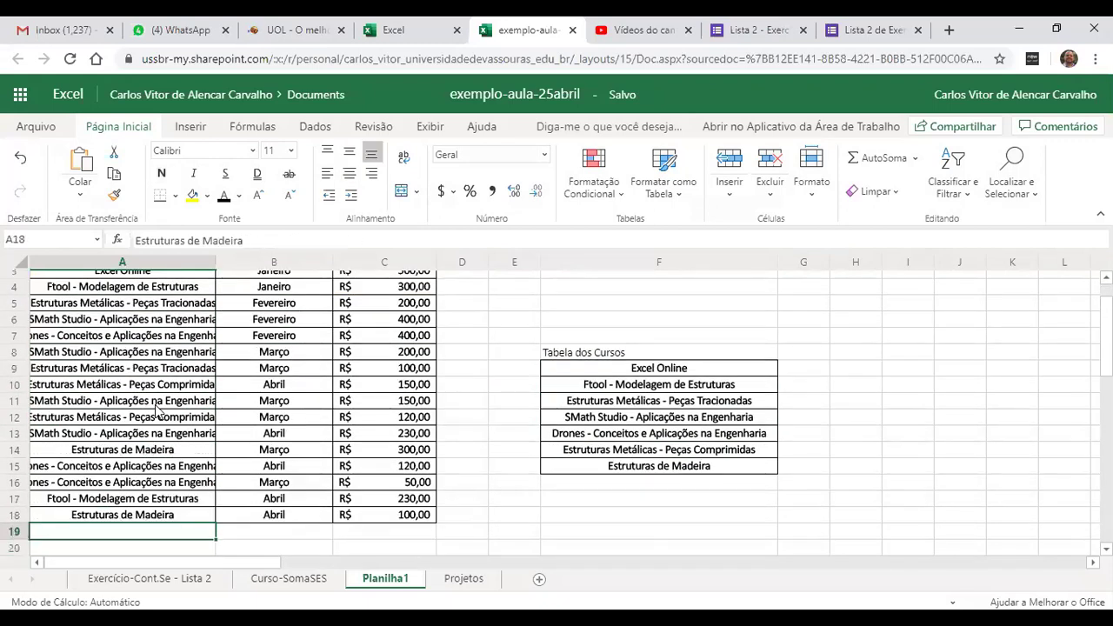
Format the "Tabela dos Cursos" heading in F8 with a yellow fill, centered alignment and bold text.
{"action": "left_click", "coordinate": [613, 358]}
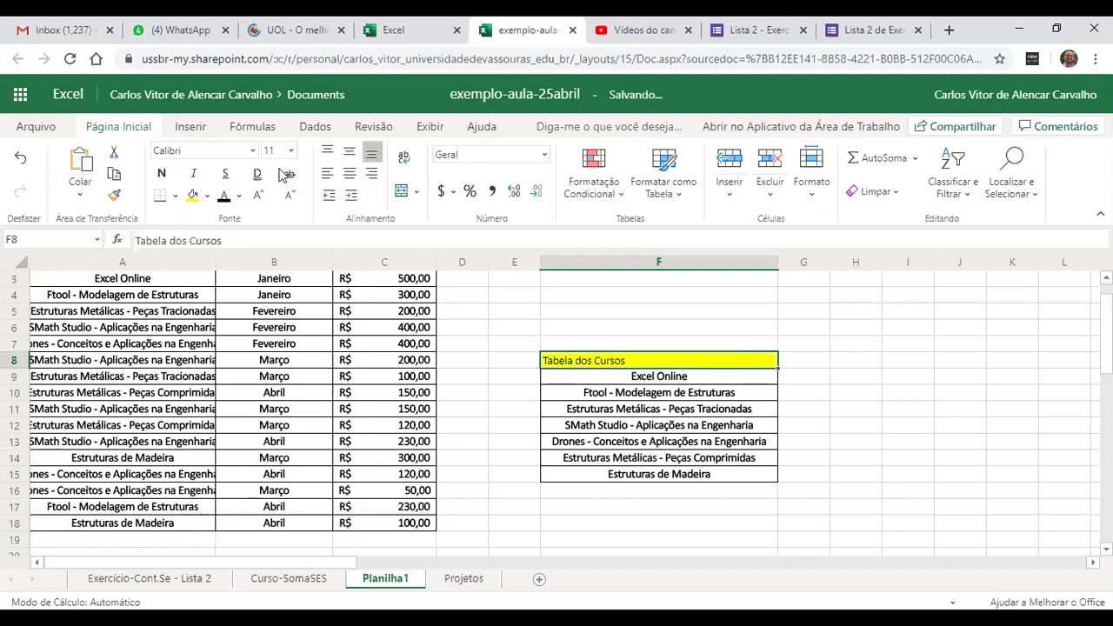
{"action": "left_click", "coordinate": [349, 174]}
{"action": "left_click", "coordinate": [160, 176]}
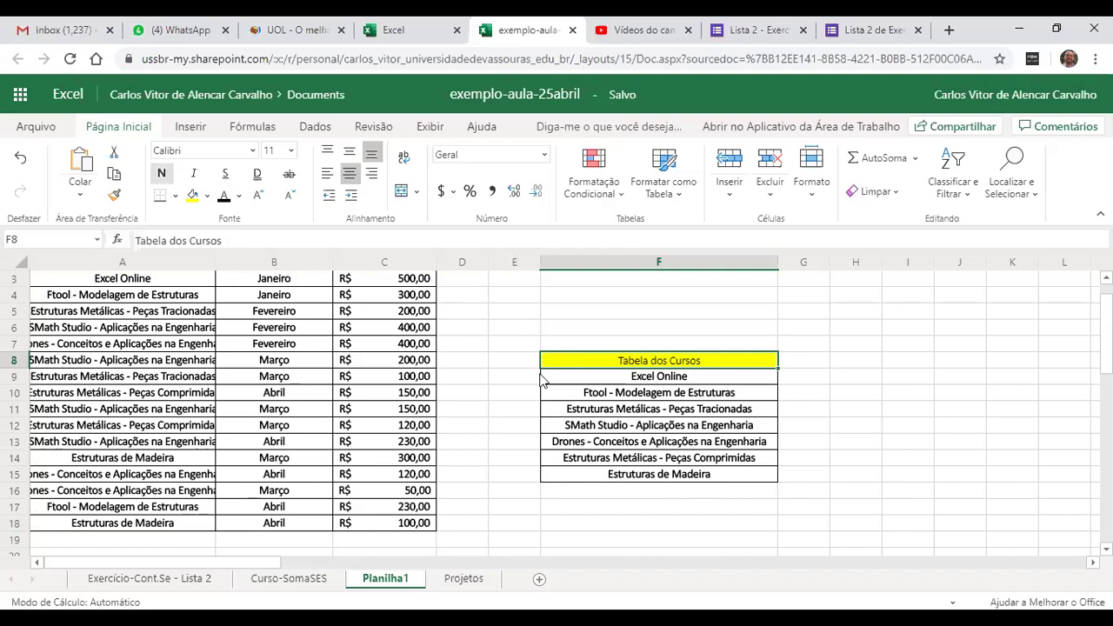
{"action": "scroll", "coordinate": [585, 456], "scroll_direction": "up", "scroll_amount": 1}
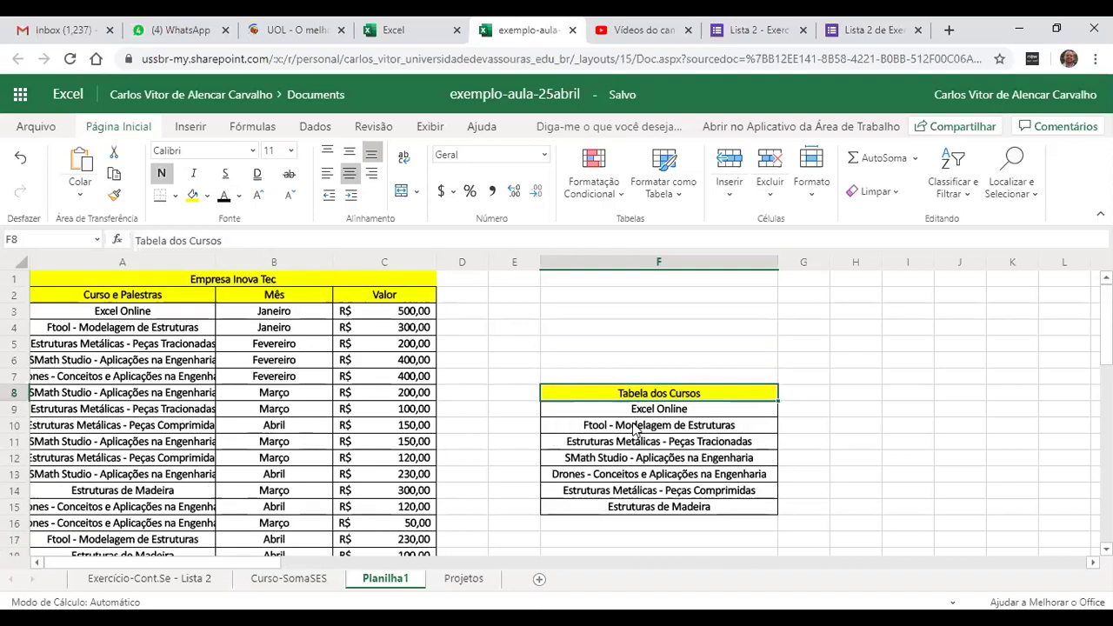
Enter the label "Total do faturamento" in cell F1 and widen column G.
{"action": "left_click", "coordinate": [730, 283]}
{"action": "type", "text": "Total do faturamento"}
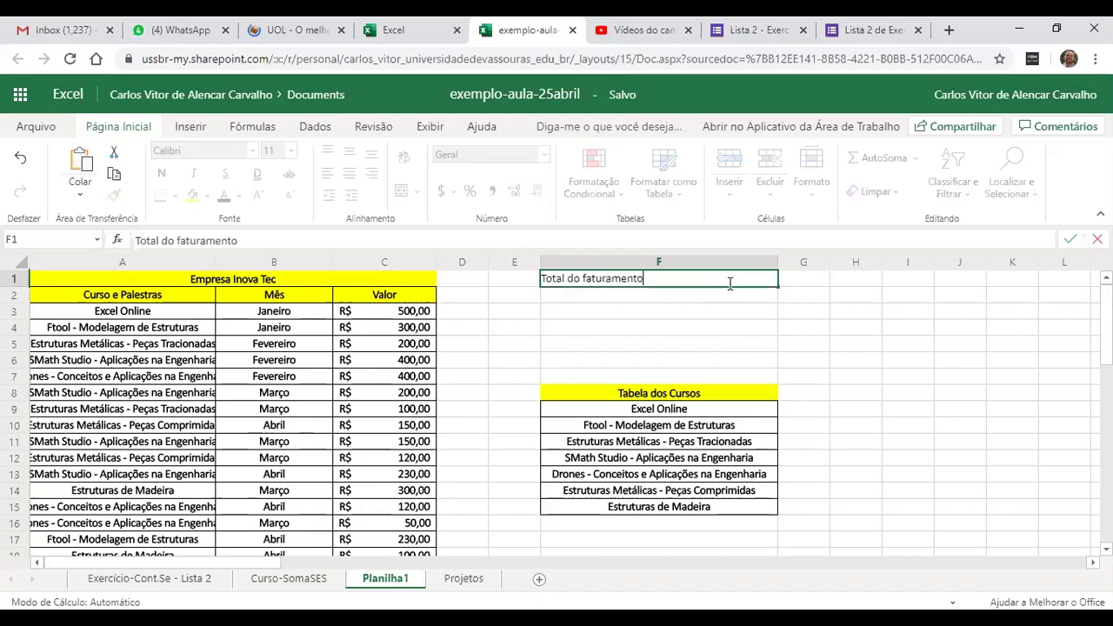
{"action": "key", "text": "Tab"}
{"action": "left_click_drag", "start_coordinate": [868, 259], "coordinate": [879, 277]}
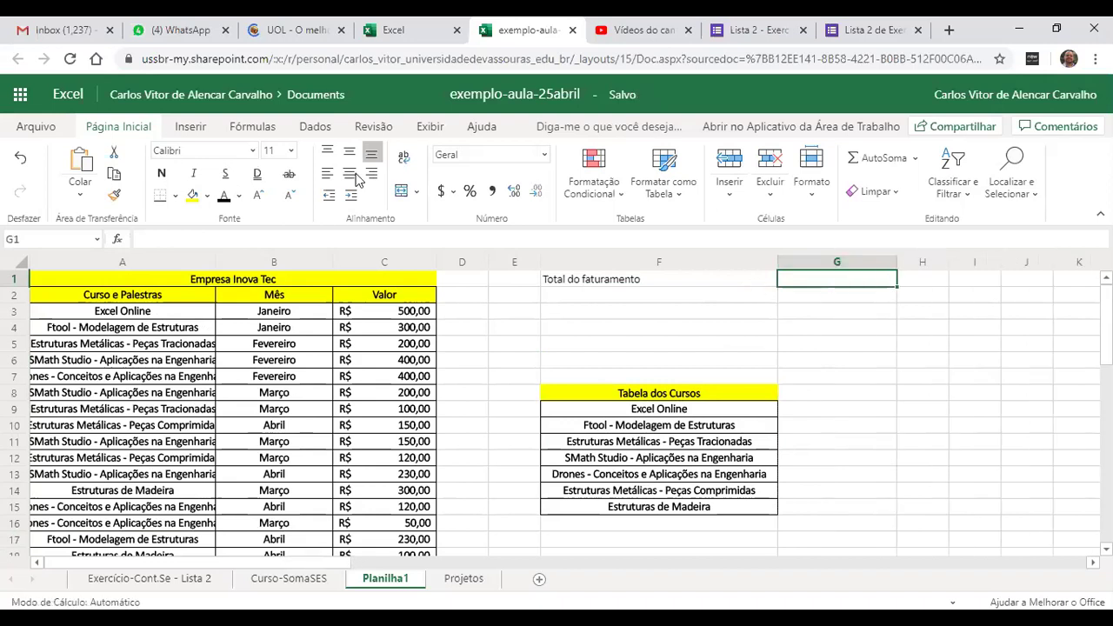
Right-align the "Total do faturamento" label in F1 and select cell G1 beside it.
{"action": "key", "text": "Left"}
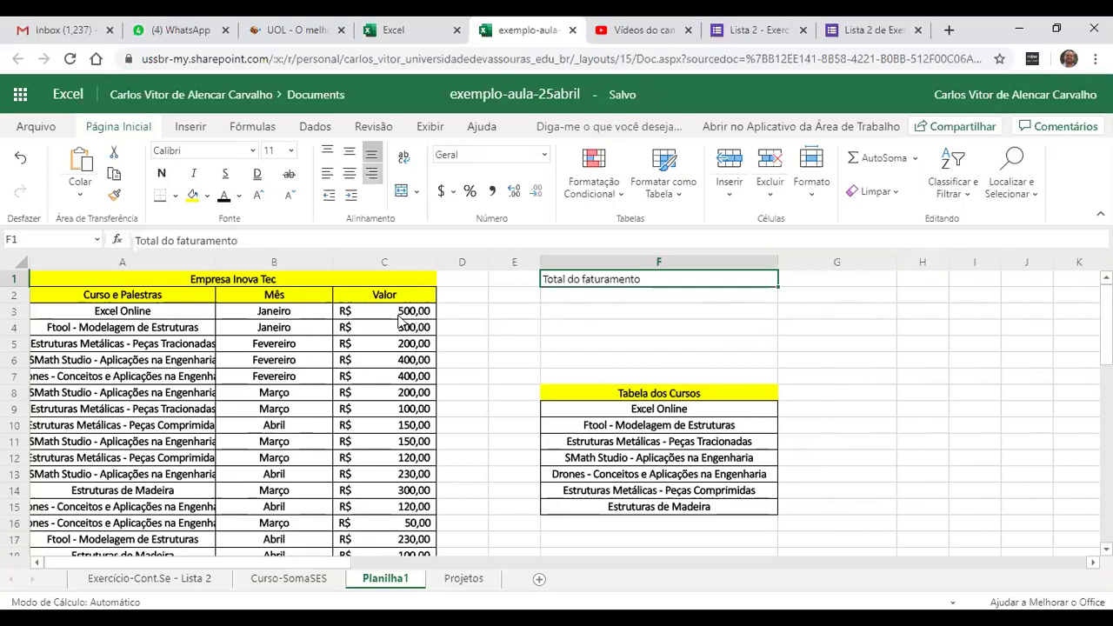
{"action": "key", "text": "ctrl+r"}
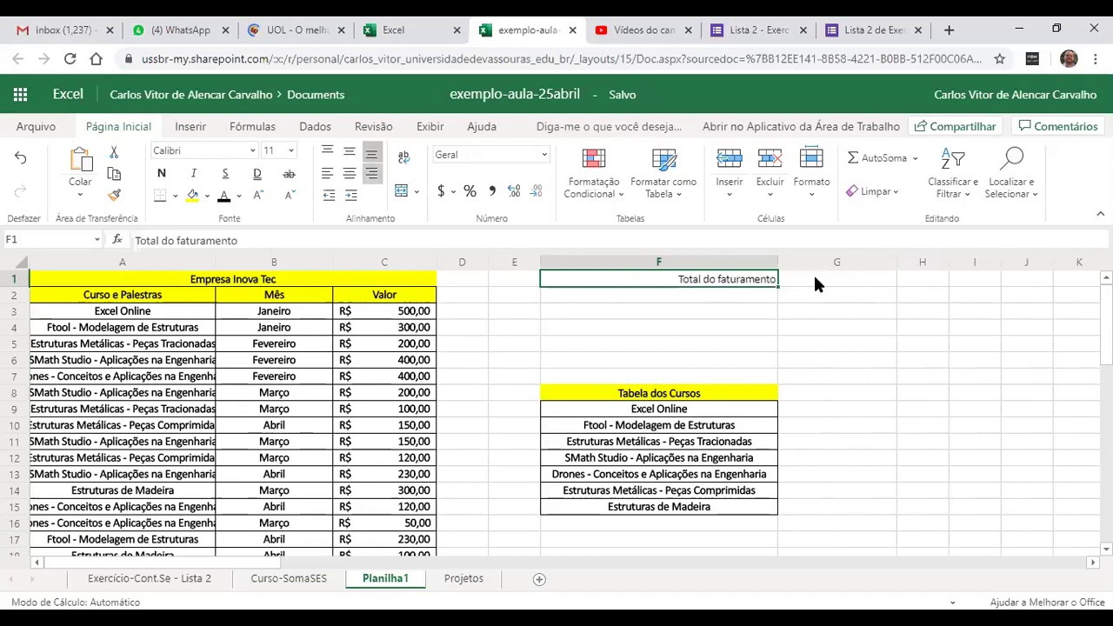
{"action": "left_click", "coordinate": [817, 279]}
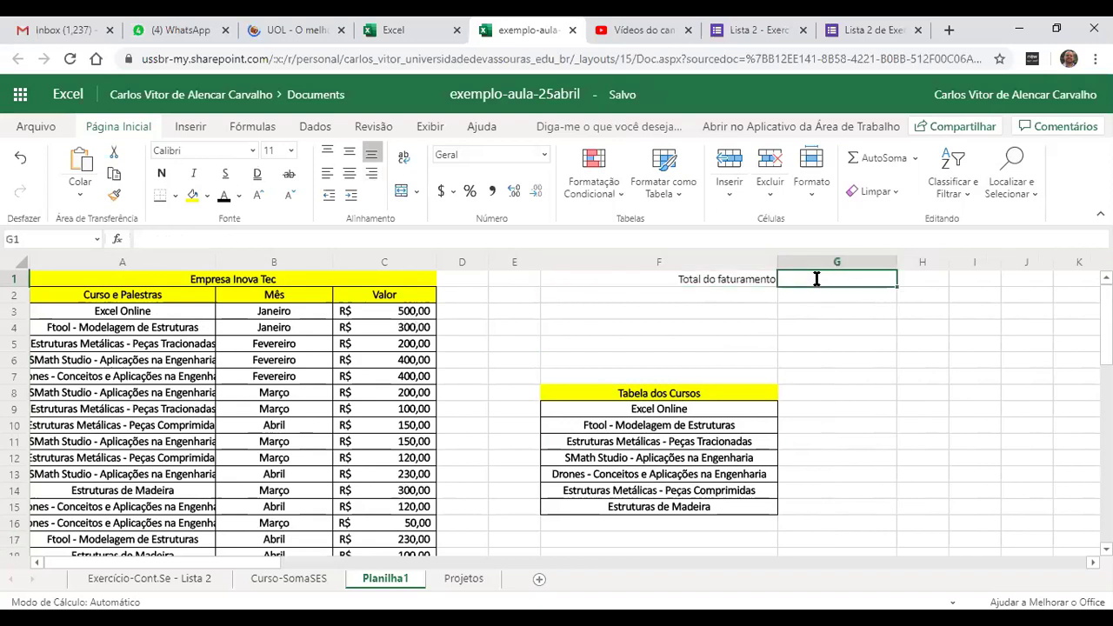
Sum the Valor column range C3:C18 in cell G1 with the SOMA function.
{"action": "type", "text": "=som"}
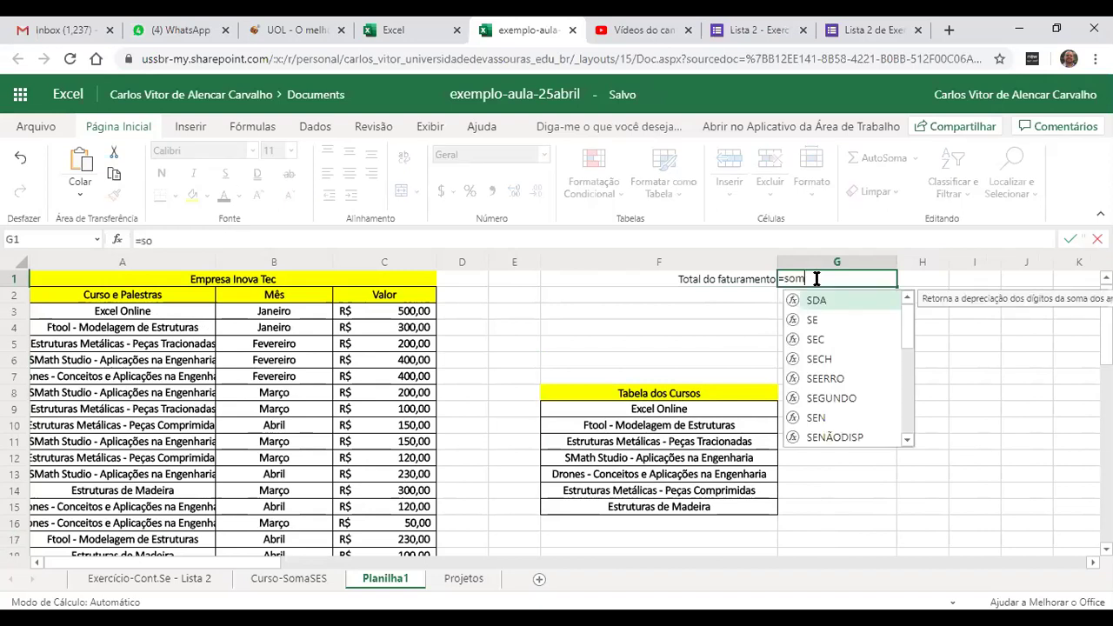
{"action": "type", "text": "a("}
{"action": "left_click", "coordinate": [424, 315]}
{"action": "key", "text": "shift+Down"}
{"action": "key", "text": "shift+Down"}
{"action": "key", "text": "shift+Down"}
{"action": "key", "text": "shift+Down"}
{"action": "key", "text": "shift+Down"}
{"action": "key", "text": "shift+Down"}
{"action": "key", "text": "shift+Down"}
{"action": "key", "text": "shift+Down"}
{"action": "key", "text": "shift+Down"}
{"action": "key", "text": "shift+Down"}
{"action": "key", "text": "shift+Down"}
{"action": "key", "text": "shift+Down"}
{"action": "key", "text": "shift+Down"}
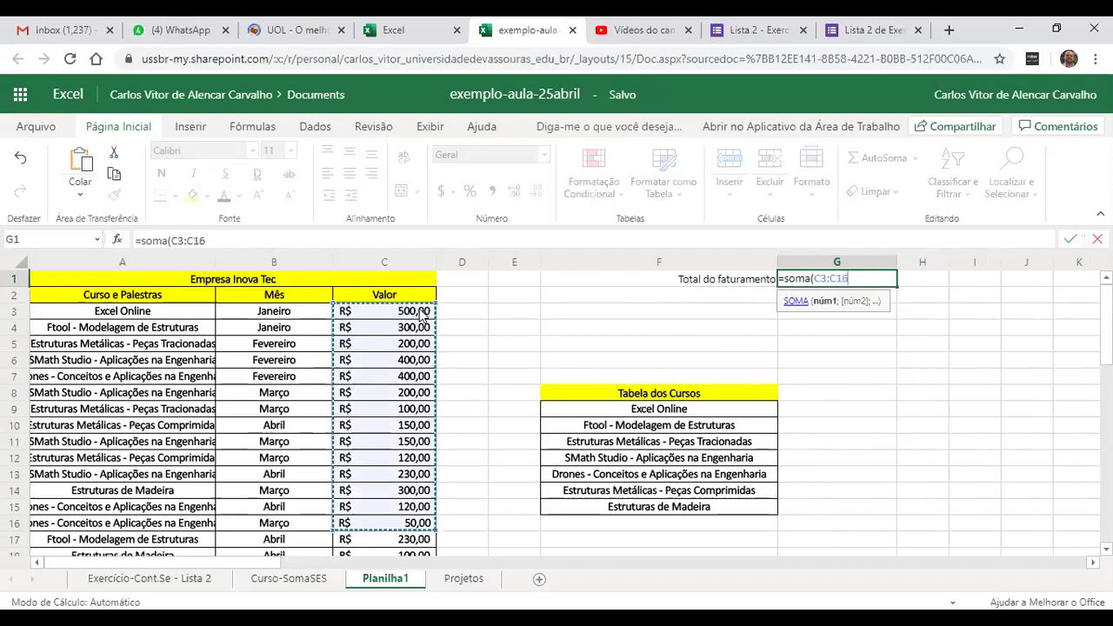
{"action": "key", "text": "shift+Down"}
{"action": "key", "text": "shift+Down"}
{"action": "key", "text": "shift+Down"}
{"action": "key", "text": "shift+Up"}
{"action": "key", "text": "shift+Up"}
{"action": "key", "text": "shift+Down"}
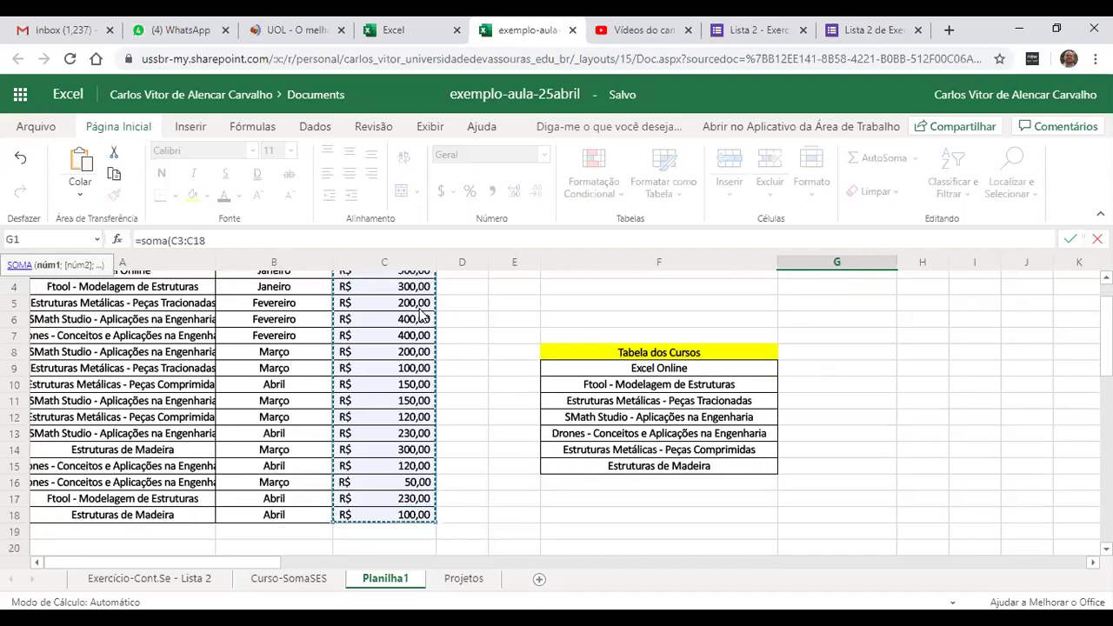
{"action": "type", "text": ")"}
{"action": "key", "text": "Return"}
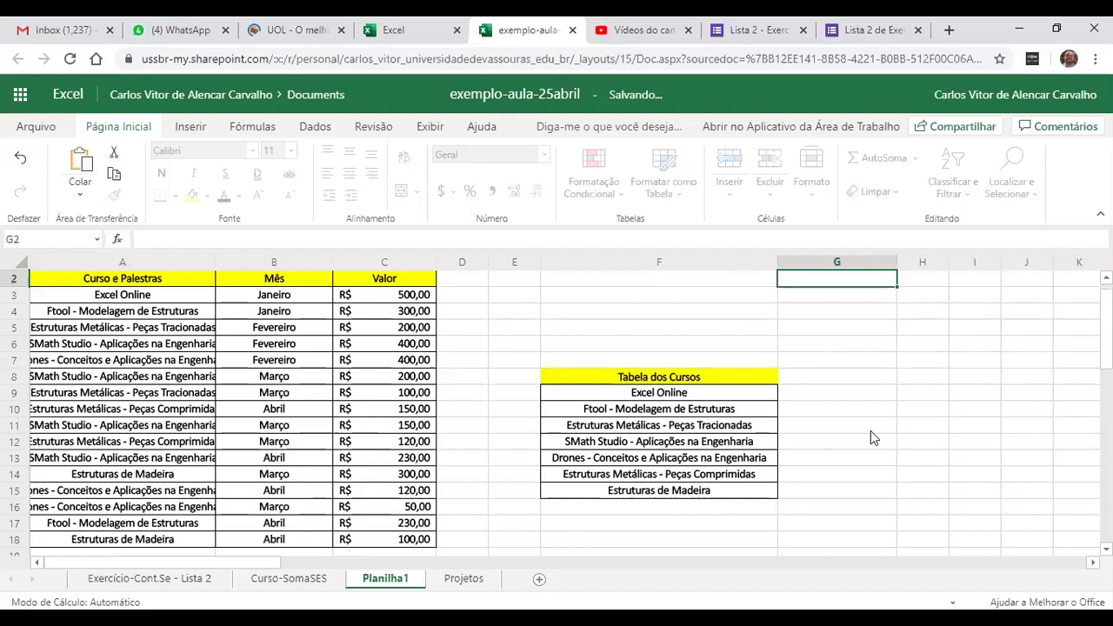
{"action": "left_click", "coordinate": [846, 278]}
Enter the label "Total do faturamento em março" in cell F2 and right-align it.
{"action": "left_click", "coordinate": [757, 279]}
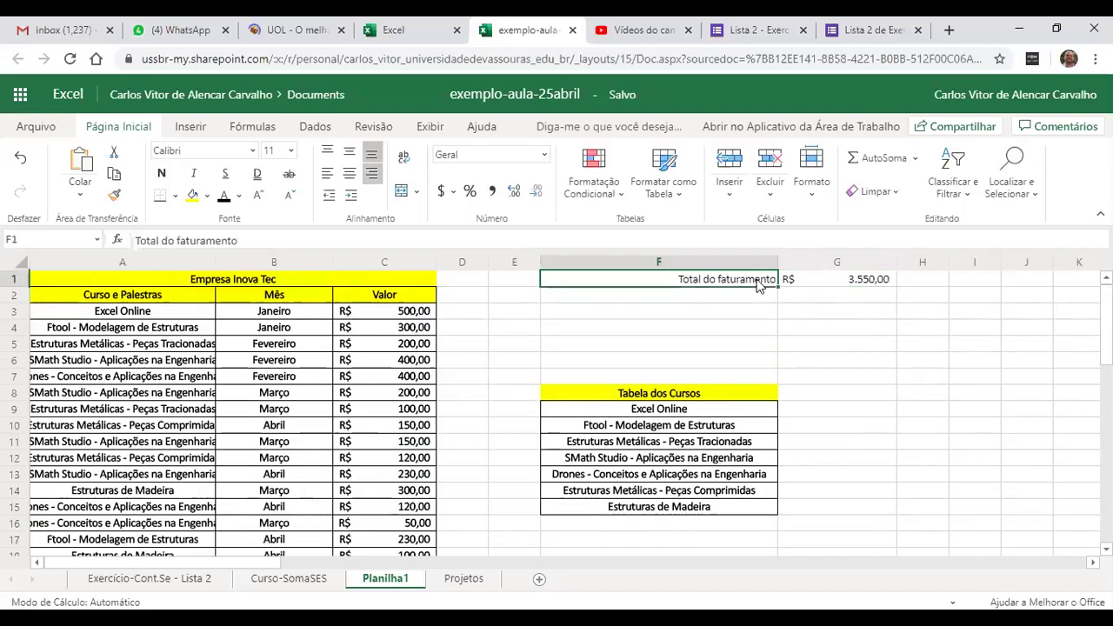
{"action": "key", "text": "Return"}
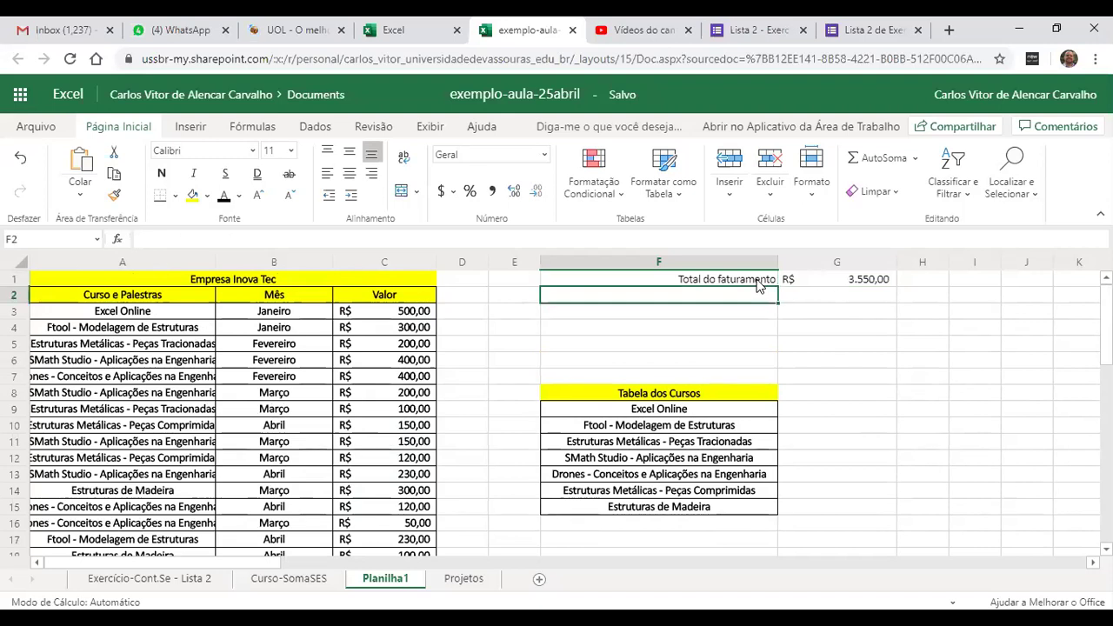
{"action": "type", "text": "Total"}
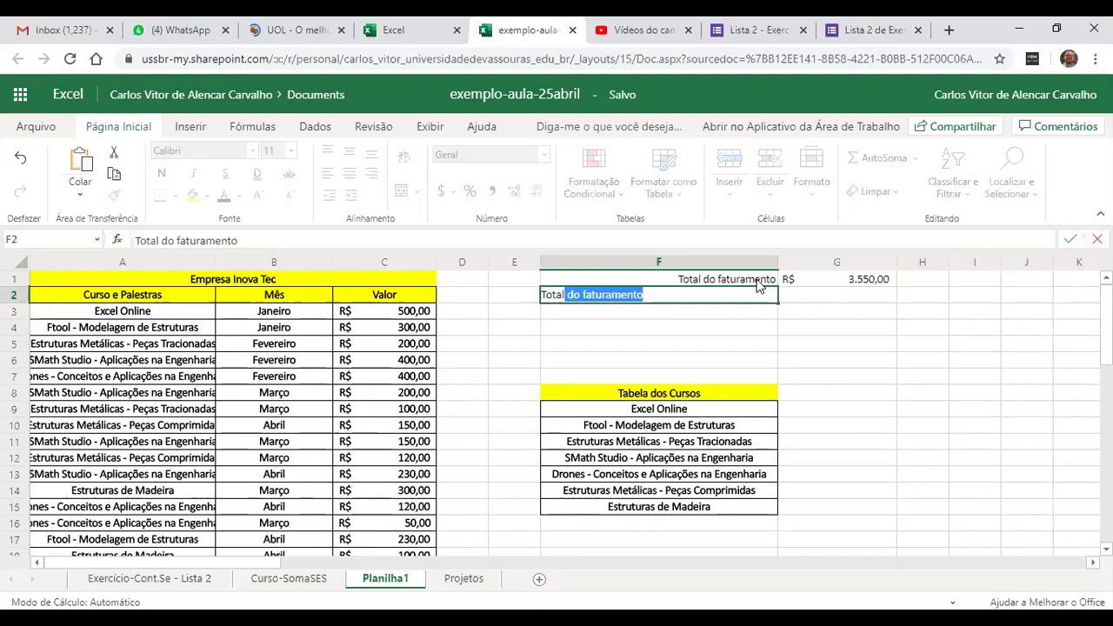
{"action": "key", "text": "Tab"}
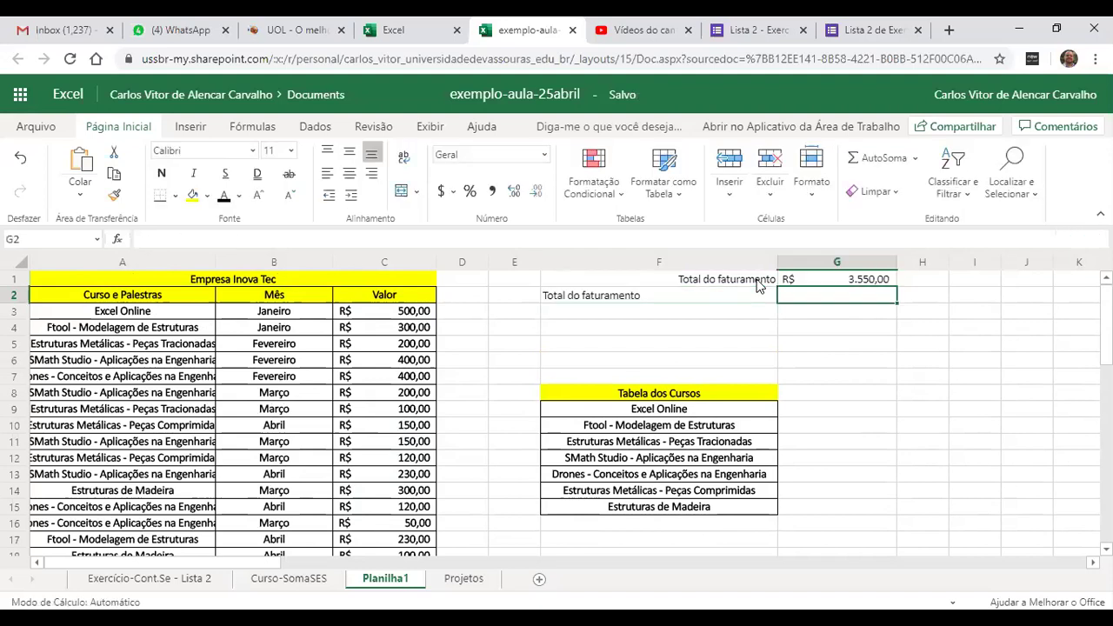
{"action": "left_click", "coordinate": [758, 290]}
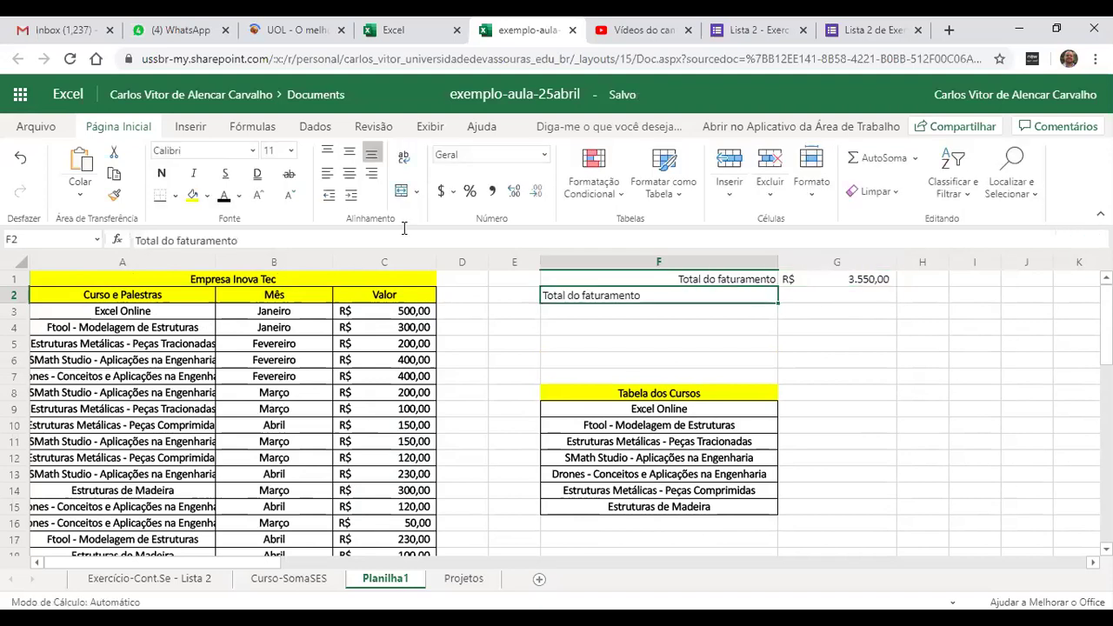
{"action": "left_click", "coordinate": [296, 240]}
{"action": "type", "text": "em março"}
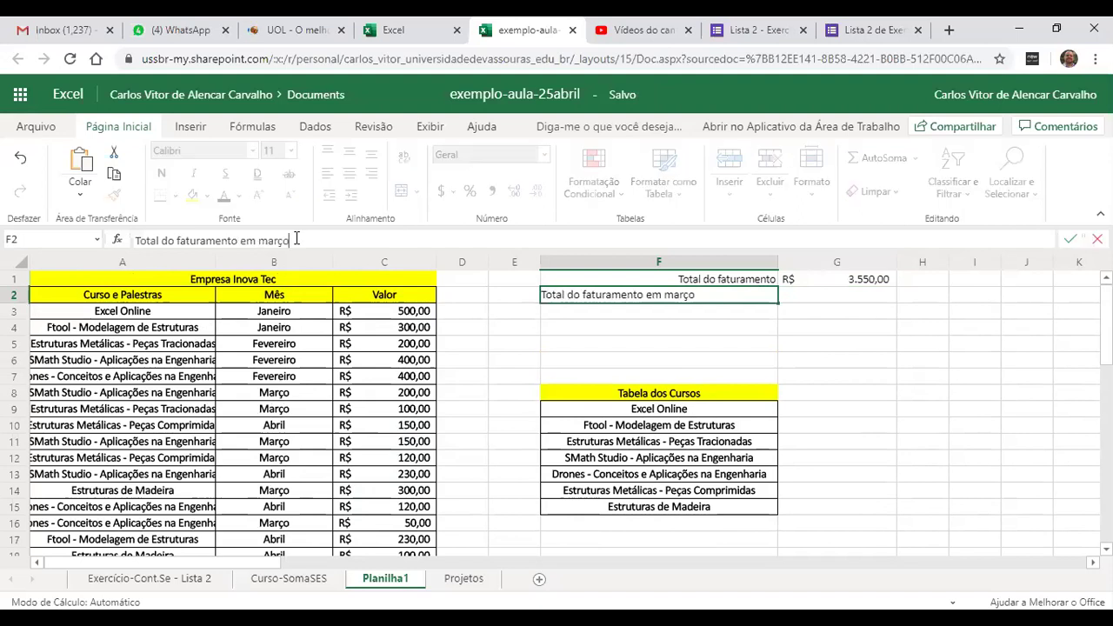
{"action": "key", "text": "Return"}
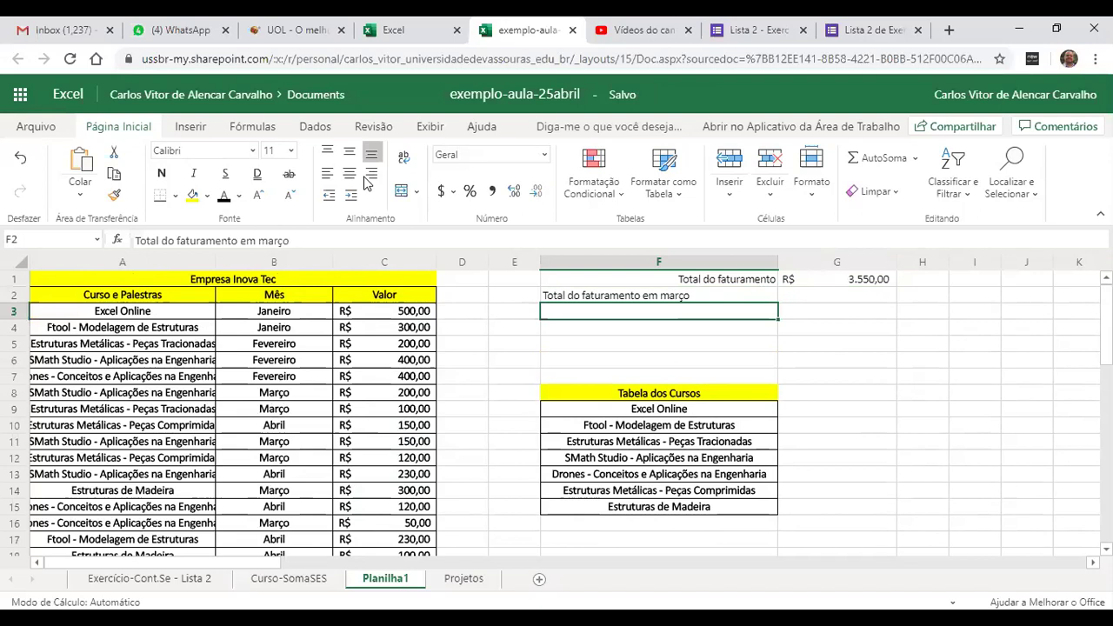
{"action": "key", "text": "Up"}
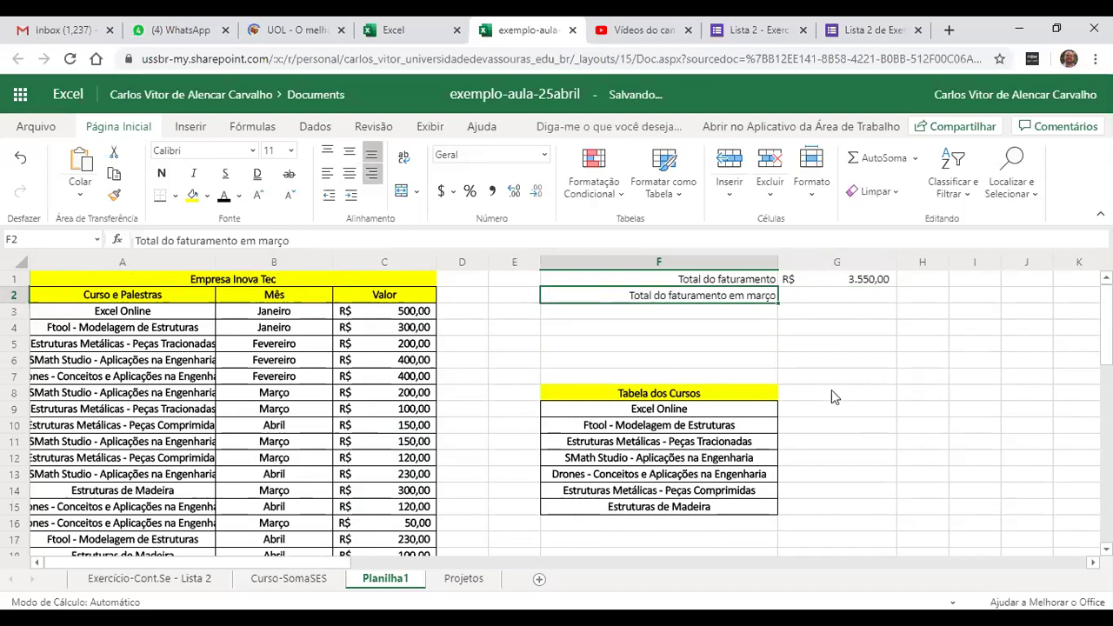
Enter the heading "Mês" in G8 and list Janeiro, Fevereiro, Março and Abril in G9 to G12.
{"action": "left_click", "coordinate": [832, 392]}
{"action": "type", "text": "Mês"}
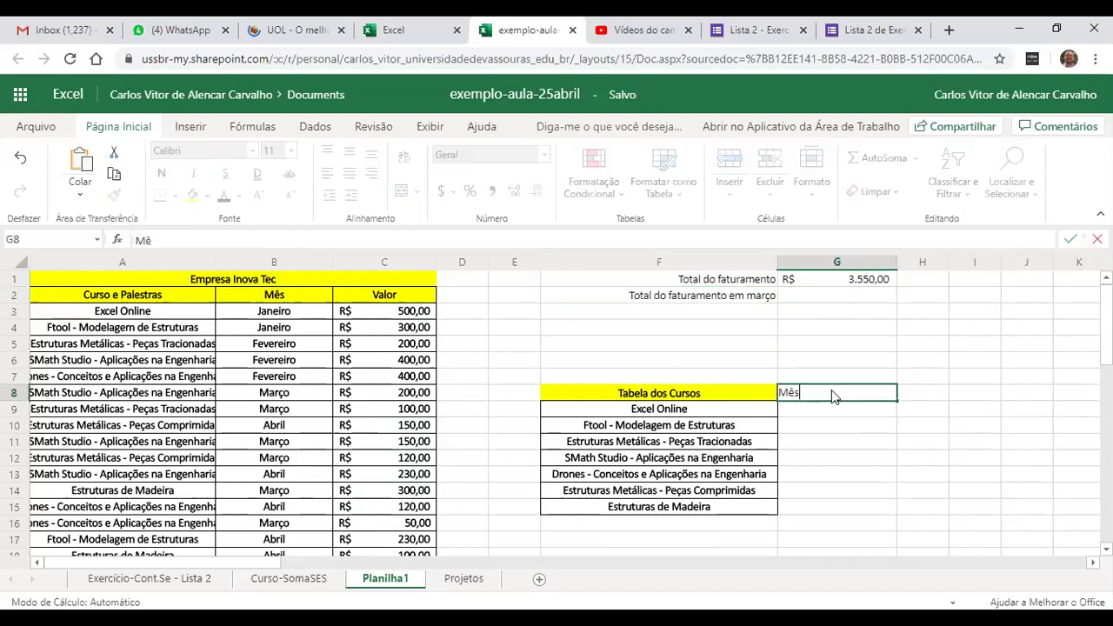
{"action": "key", "text": "Return"}
{"action": "type", "text": "Janeiro"}
{"action": "key", "text": "Return"}
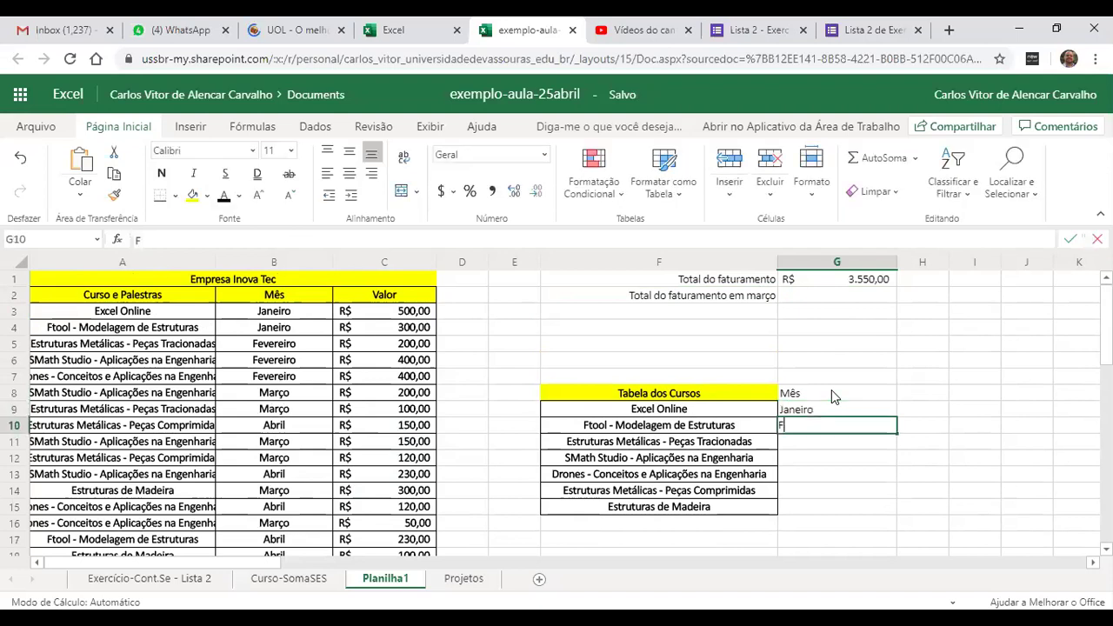
{"action": "type", "text": "Fevereiro"}
{"action": "key", "text": "Return"}
{"action": "type", "text": "Março"}
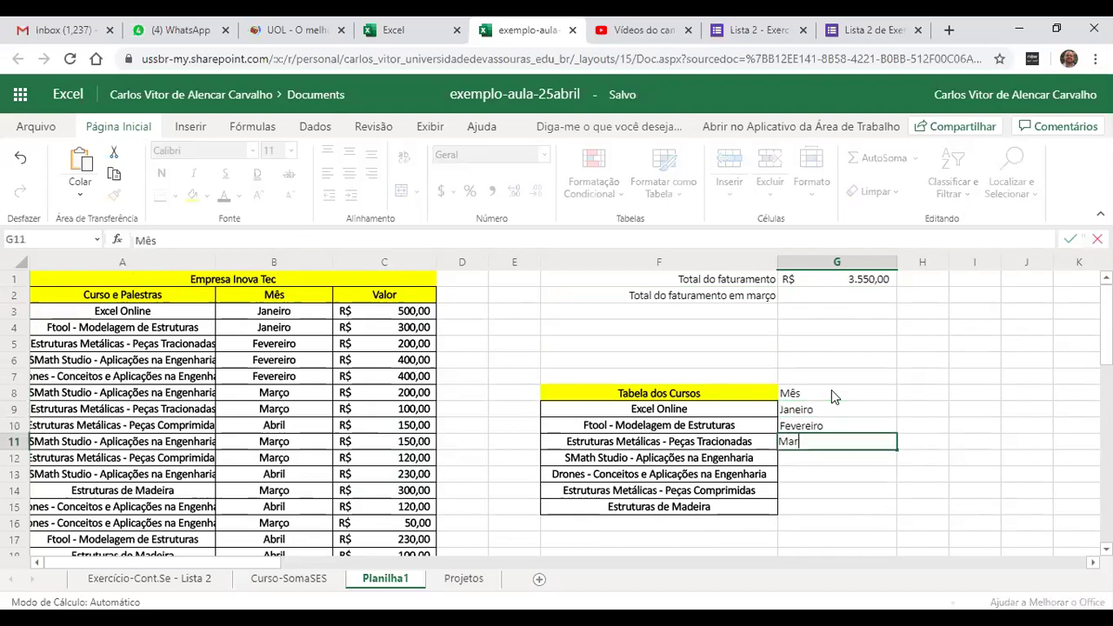
{"action": "key", "text": "Return"}
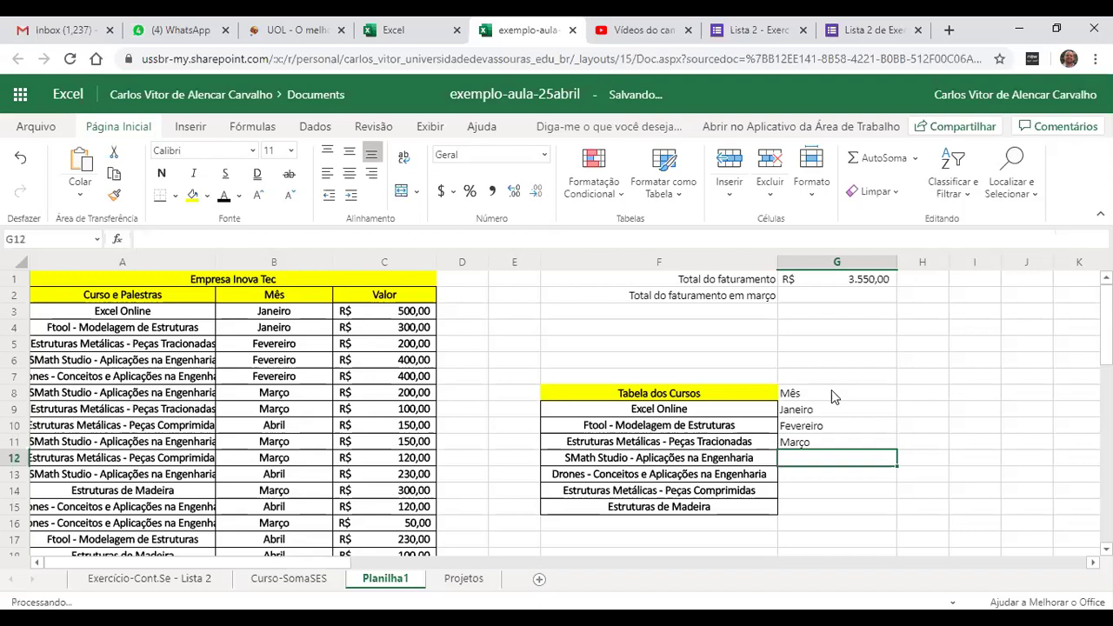
{"action": "type", "text": "Abril"}
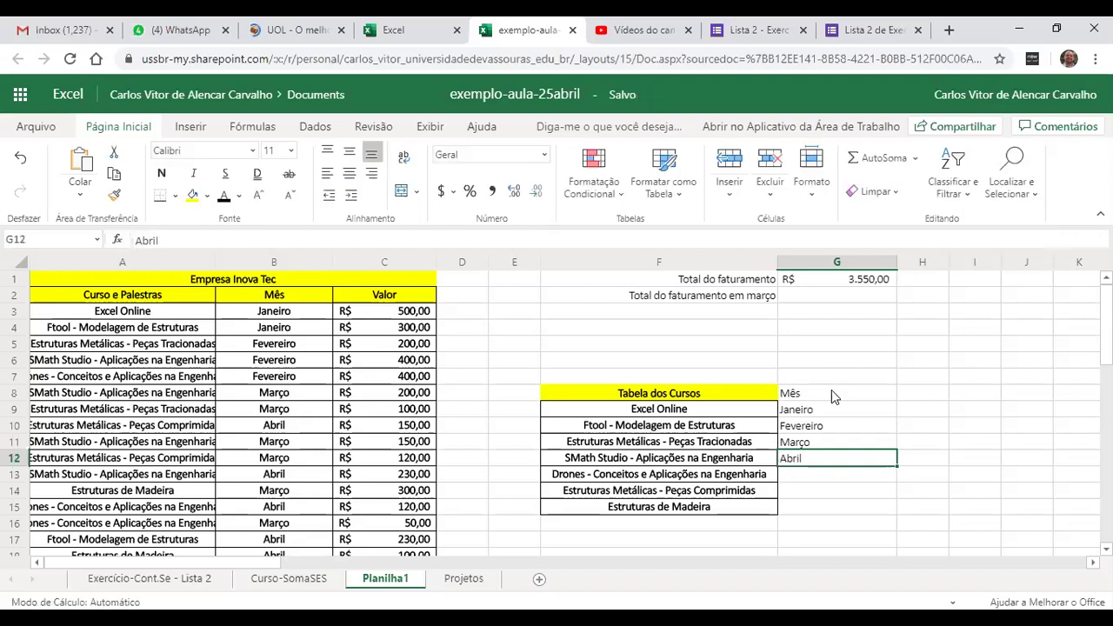
Format the "Mês" heading in G8 with centered alignment, a yellow fill and bold text.
{"action": "left_click", "coordinate": [832, 391]}
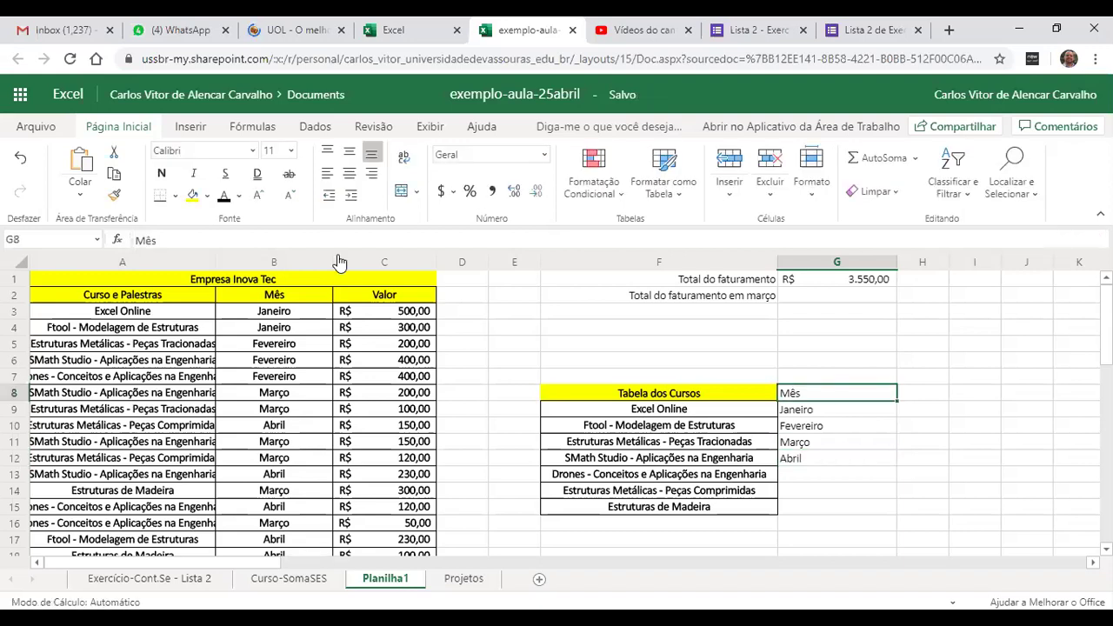
{"action": "left_click", "coordinate": [349, 174]}
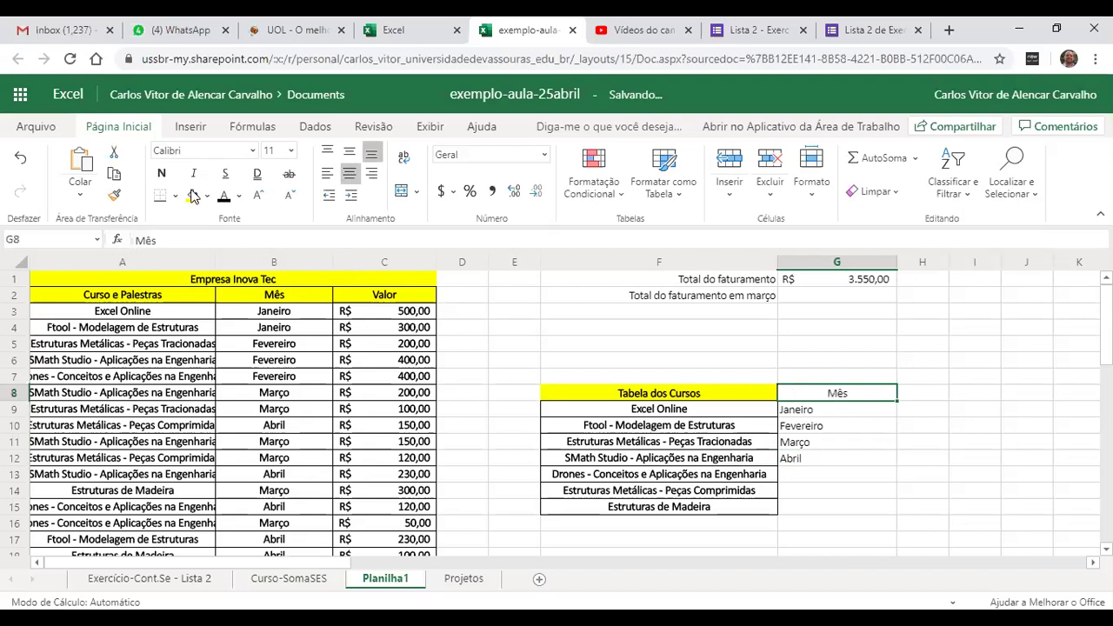
{"action": "left_click", "coordinate": [193, 195]}
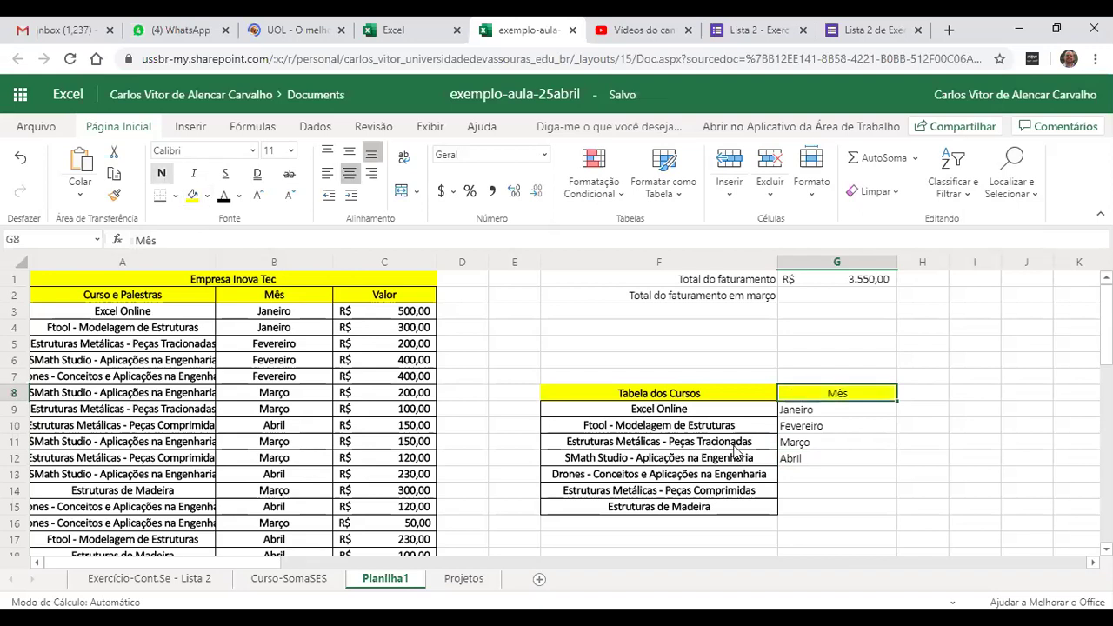
{"action": "left_click", "coordinate": [161, 173]}
Format the month names in G9:G12 with centered alignment, bold text and all borders.
{"action": "key", "text": "Down"}
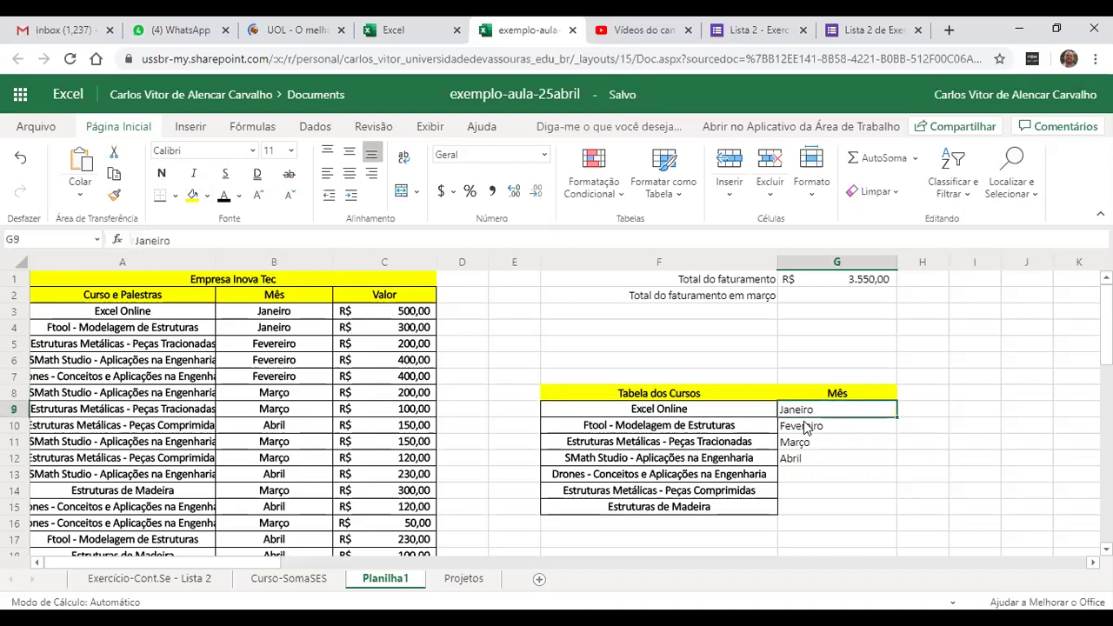
{"action": "key", "text": "shift+Down"}
{"action": "key", "text": "shift+Down"}
{"action": "key", "text": "shift+Down"}
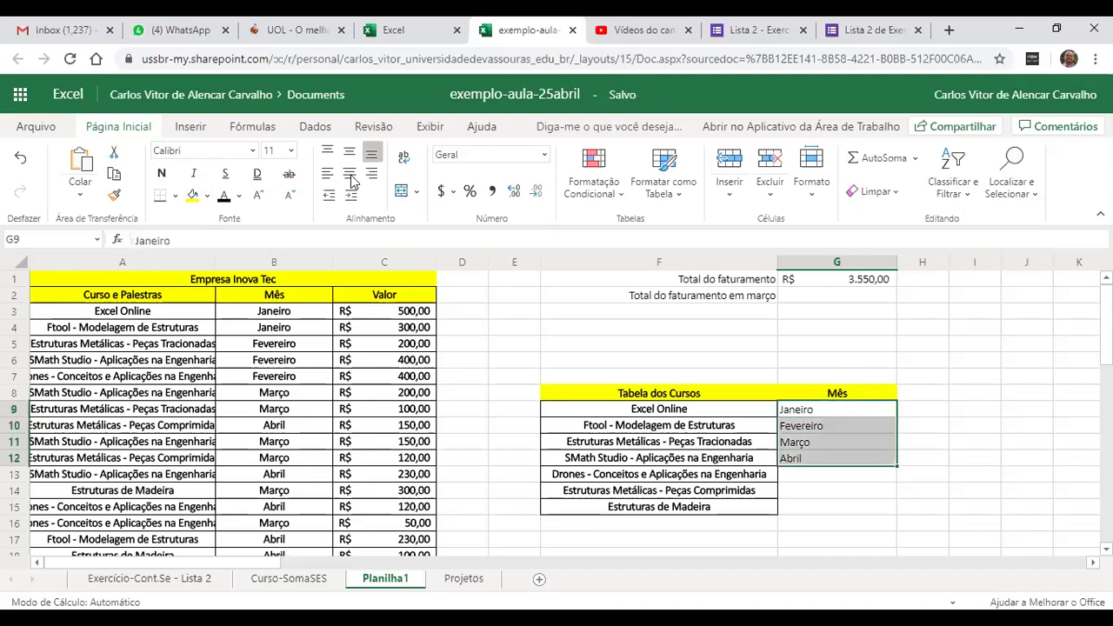
{"action": "left_click", "coordinate": [350, 175]}
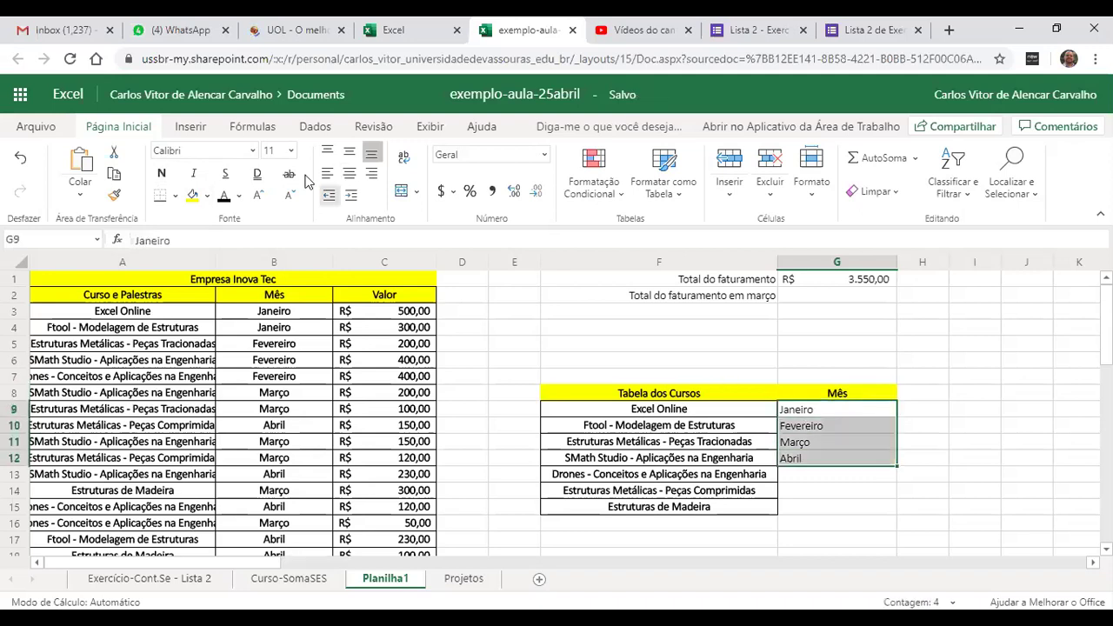
{"action": "left_click", "coordinate": [161, 175]}
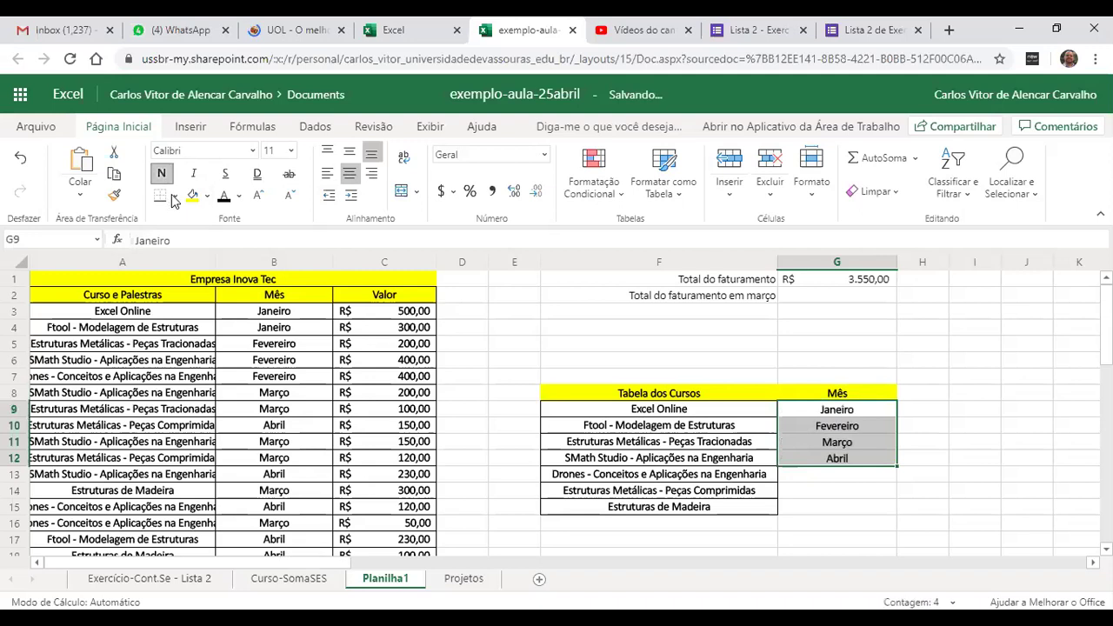
{"action": "left_click", "coordinate": [175, 197]}
{"action": "left_click", "coordinate": [165, 275]}
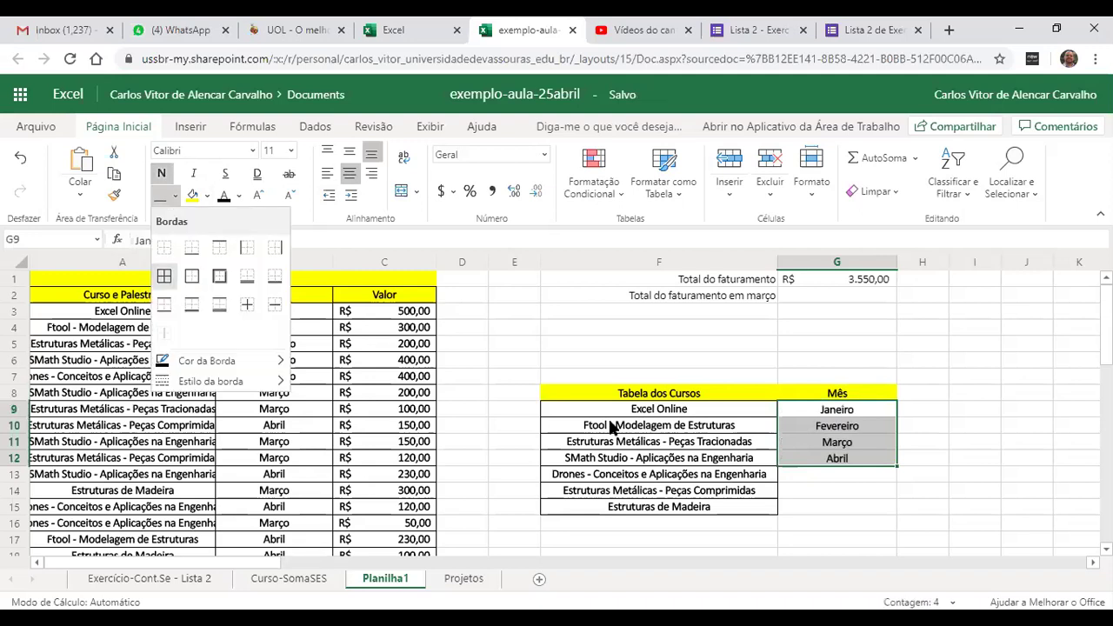
{"action": "left_click", "coordinate": [611, 423]}
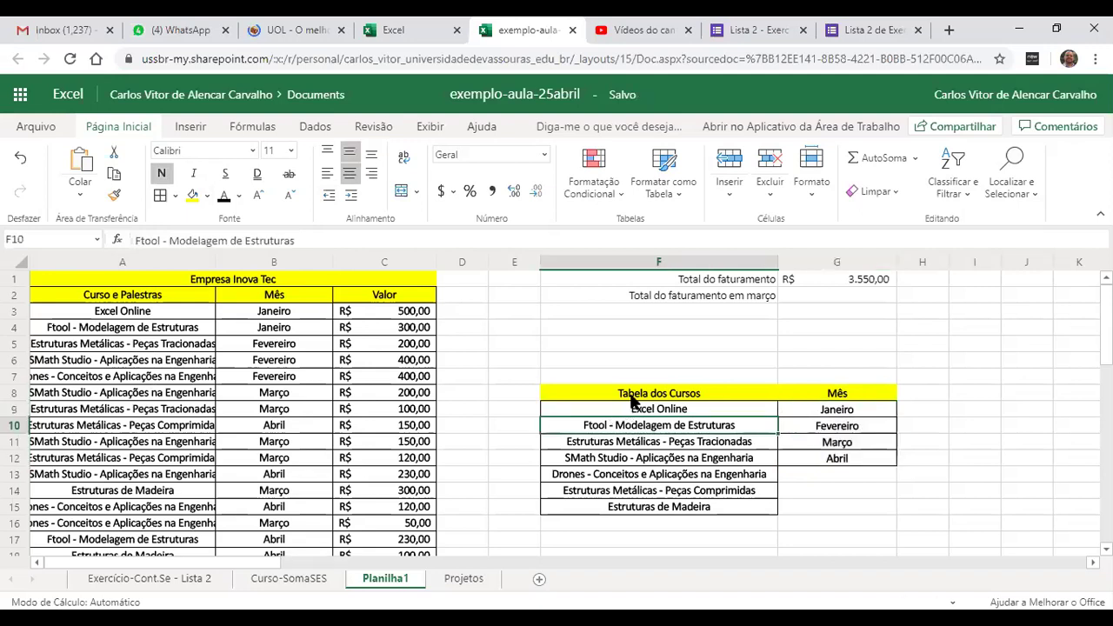
Apply all borders to the "Tabela dos Cursos" and "Mês" headings in F8:G8.
{"action": "left_click", "coordinate": [633, 402]}
{"action": "key", "text": "shift+Right"}
{"action": "left_click", "coordinate": [159, 196]}
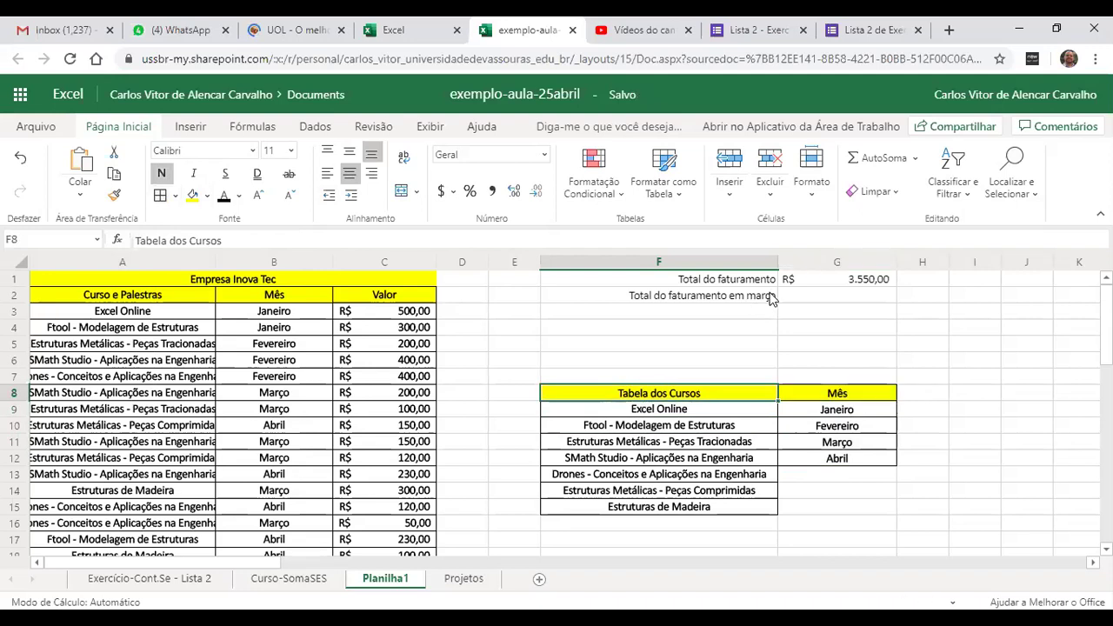
Start a SOMASE formula in G2 using the month cells B3:B18 as the criteria range.
{"action": "left_click", "coordinate": [769, 297]}
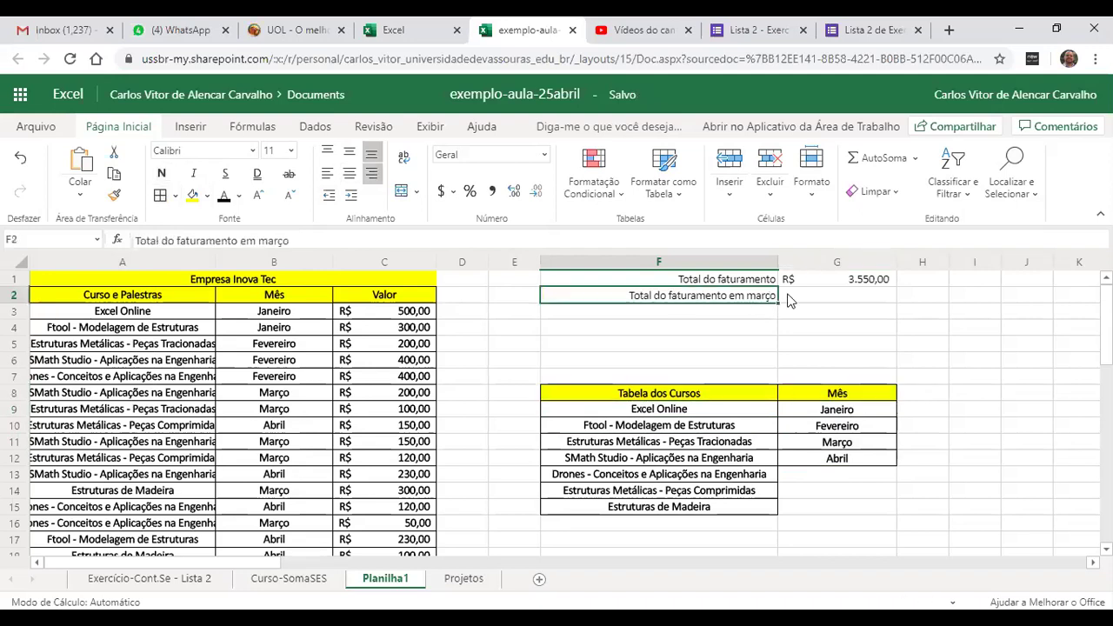
{"action": "left_click", "coordinate": [789, 298]}
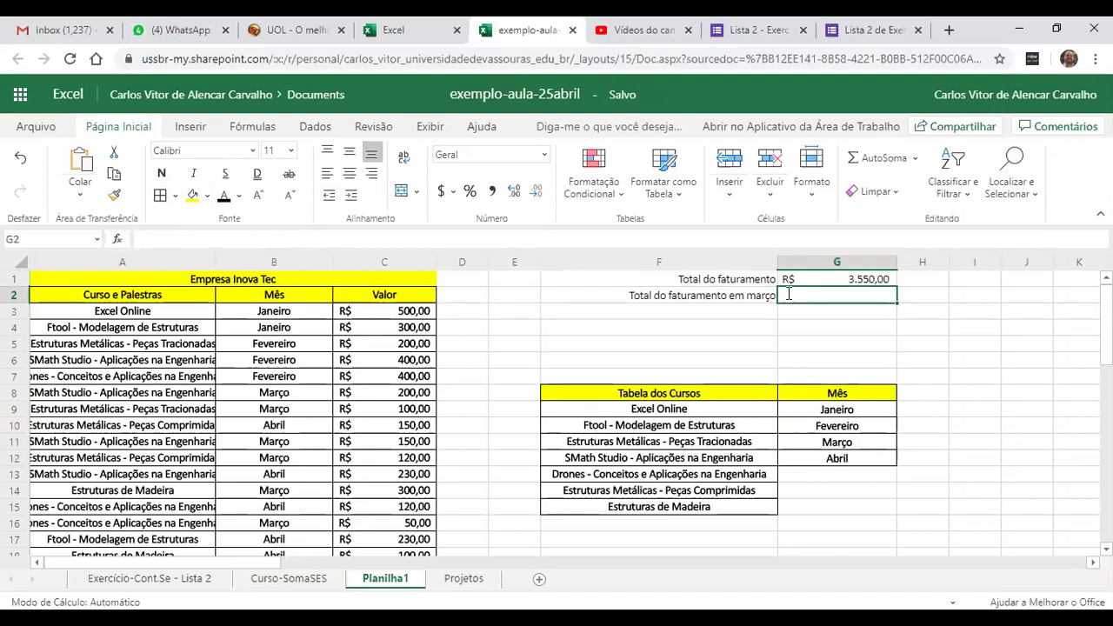
{"action": "type", "text": "="}
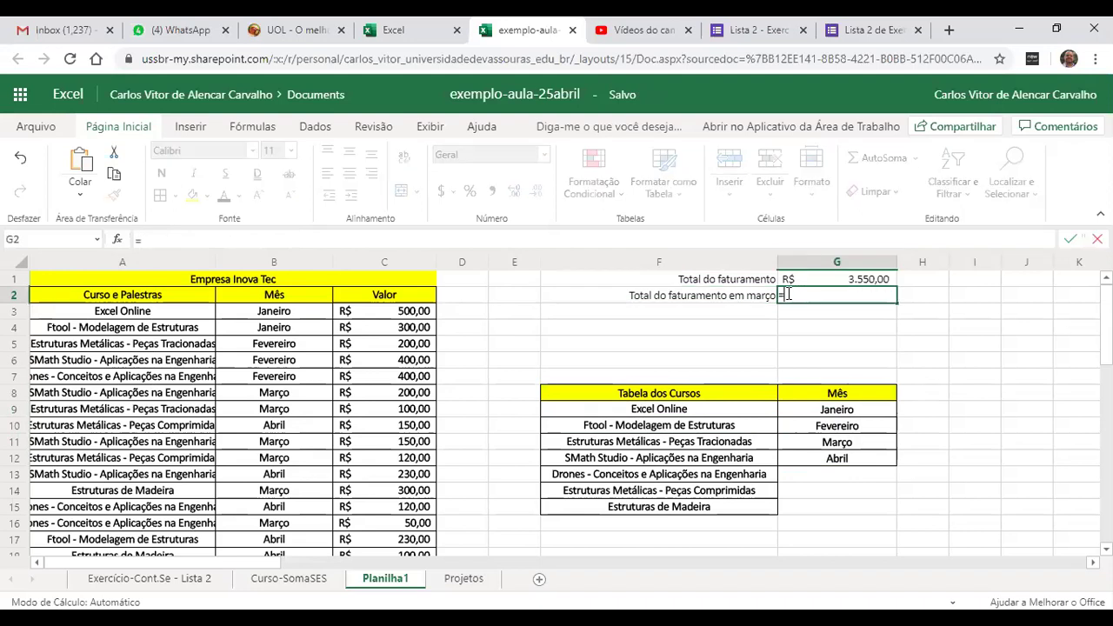
{"action": "type", "text": "soma"}
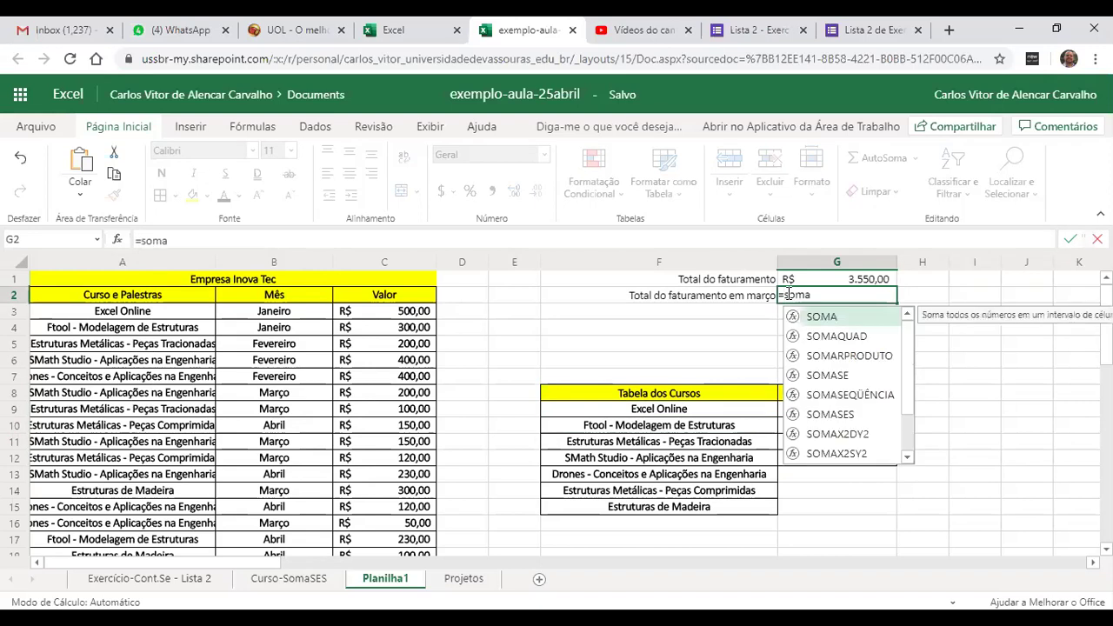
{"action": "type", "text": "."}
{"action": "key", "text": "BackSpace"}
{"action": "type", "text": "se"}
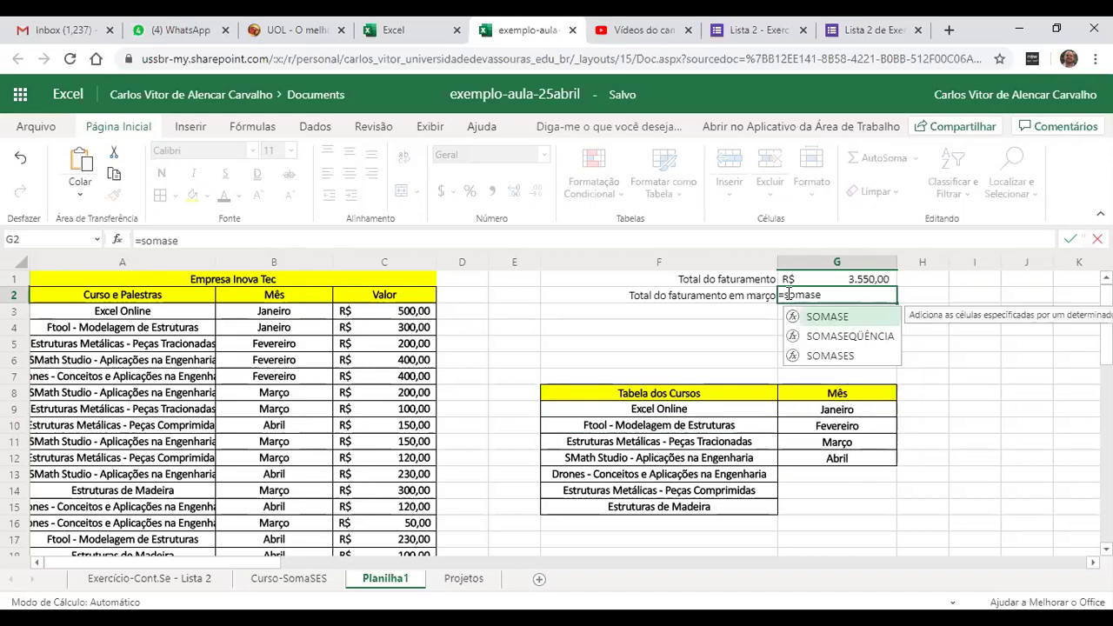
{"action": "type", "text": "("}
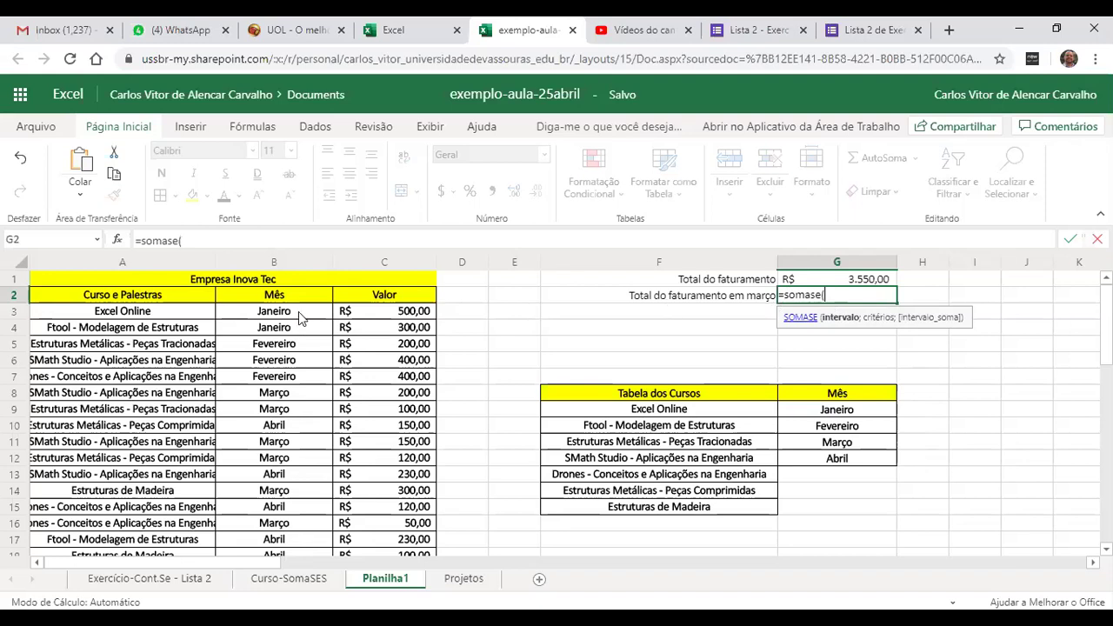
{"action": "left_click_drag", "start_coordinate": [298, 313], "coordinate": [298, 320]}
{"action": "key", "text": "shift+Down"}
{"action": "key", "text": "shift+Down"}
{"action": "key", "text": "shift+Down"}
{"action": "key", "text": "shift+Down"}
{"action": "key", "text": "shift+Down"}
{"action": "key", "text": "shift+Down"}
{"action": "key", "text": "shift+Down"}
{"action": "key", "text": "shift+Down"}
{"action": "key", "text": "shift+Down"}
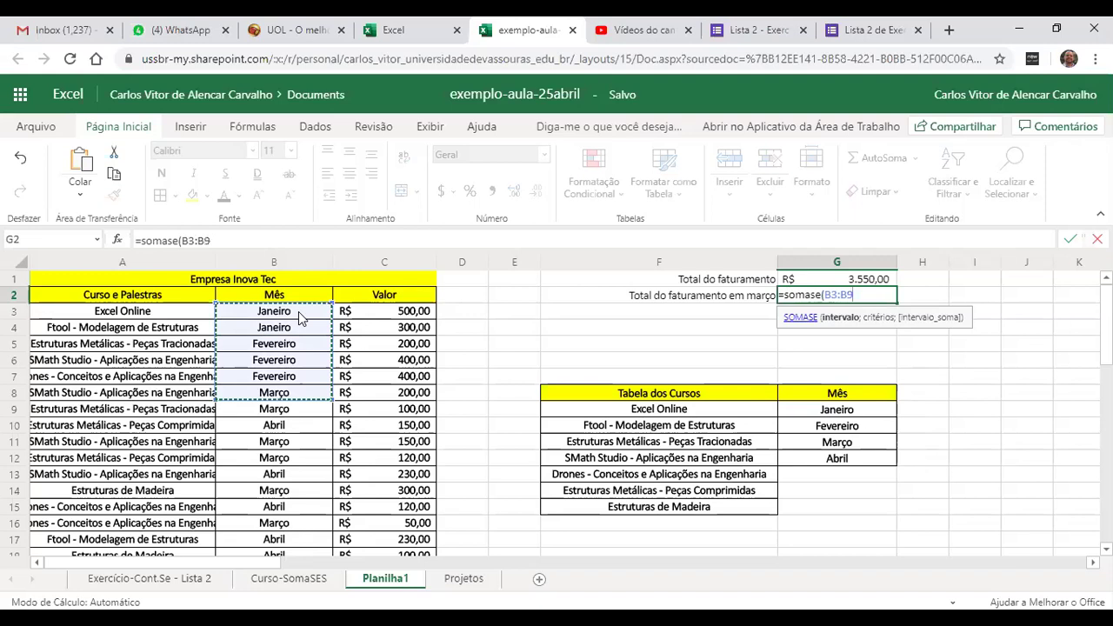
{"action": "key", "text": "shift+Down"}
{"action": "key", "text": "shift+Down"}
{"action": "key", "text": "shift+Down"}
{"action": "key", "text": "shift+Down"}
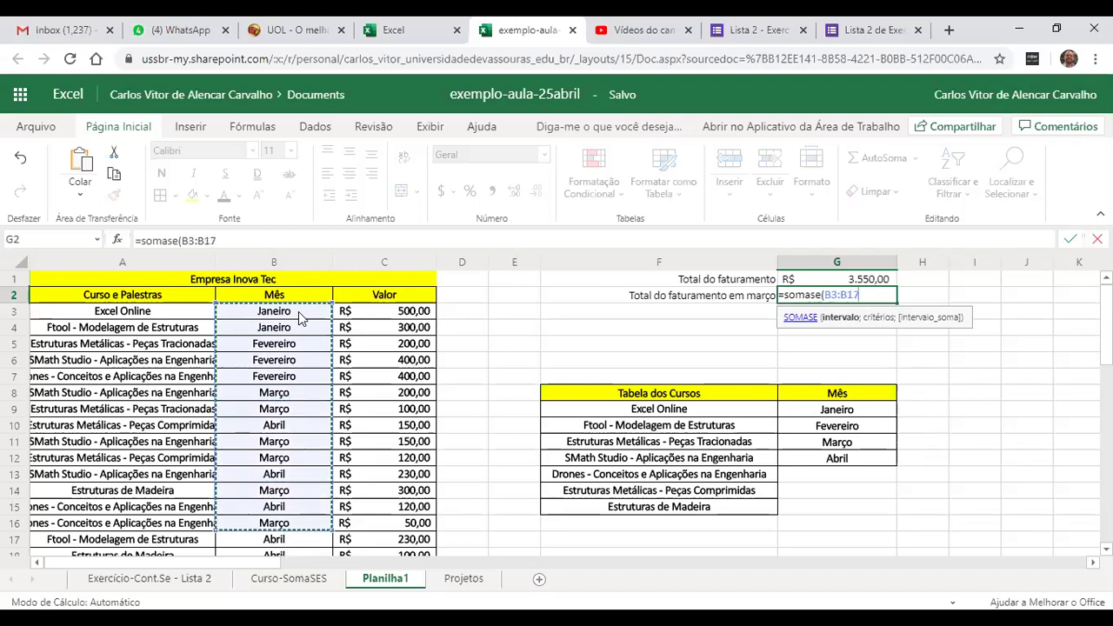
{"action": "key", "text": "shift+Down"}
{"action": "key", "text": "shift+Down"}
{"action": "key", "text": "shift+Down"}
{"action": "key", "text": "shift+Up"}
{"action": "key", "text": "shift+Up"}
{"action": "type", "text": ";"}
{"action": "scroll", "coordinate": [347, 333], "scroll_direction": "up", "scroll_amount": 2}
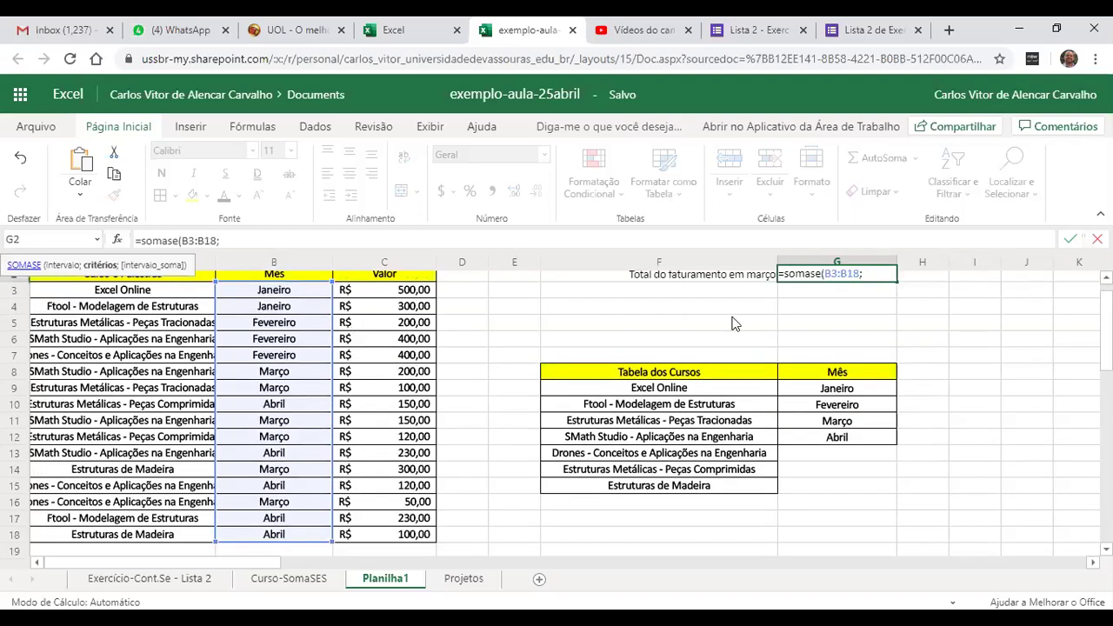
{"action": "scroll", "coordinate": [810, 310], "scroll_direction": "up", "scroll_amount": 1}
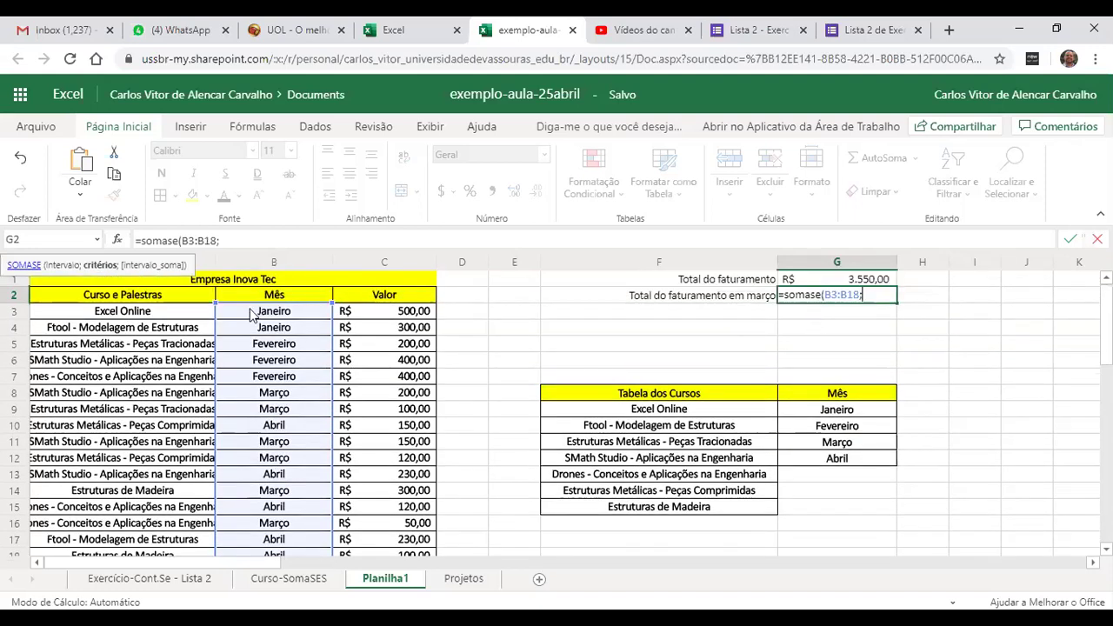
Complete the SOMASE formula in G2 with the "Março" cell G11 as criterion and C3:C18 as the sum range.
{"action": "left_click", "coordinate": [840, 449]}
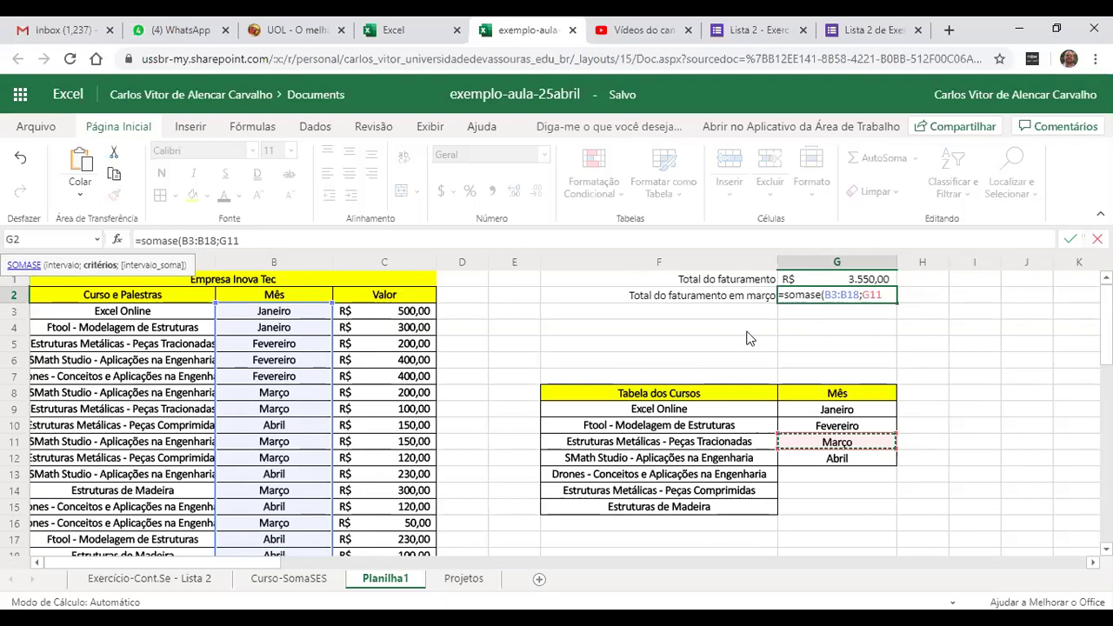
{"action": "type", "text": ";"}
{"action": "left_click", "coordinate": [428, 316]}
{"action": "key", "text": "shift+Down"}
{"action": "key", "text": "shift+Down"}
{"action": "key", "text": "shift+Down"}
{"action": "key", "text": "shift+Down"}
{"action": "key", "text": "shift+Down"}
{"action": "key", "text": "shift+Down"}
{"action": "key", "text": "shift+Down"}
{"action": "key", "text": "shift+Down"}
{"action": "key", "text": "shift+Down"}
{"action": "key", "text": "shift+Down"}
{"action": "key", "text": "shift+Down"}
{"action": "key", "text": "shift+Down"}
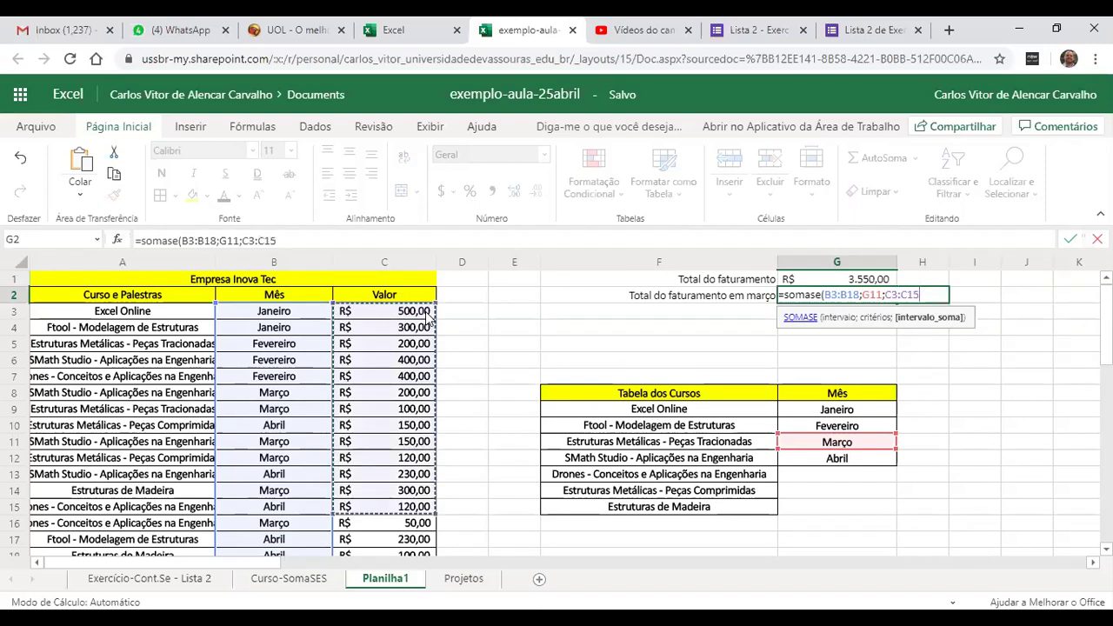
{"action": "key", "text": "shift+Down"}
{"action": "key", "text": "shift+Down"}
{"action": "key", "text": "shift+Down"}
{"action": "key", "text": "shift+Down"}
{"action": "key", "text": "shift+Up"}
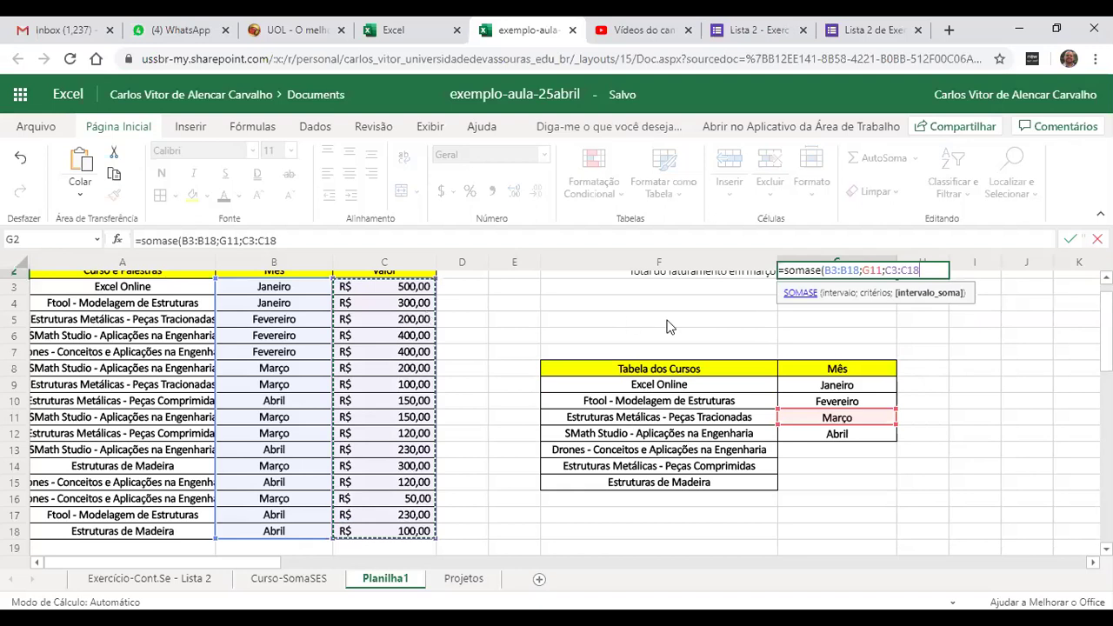
{"action": "type", "text": ")"}
{"action": "scroll", "coordinate": [669, 326], "scroll_direction": "up", "scroll_amount": 1}
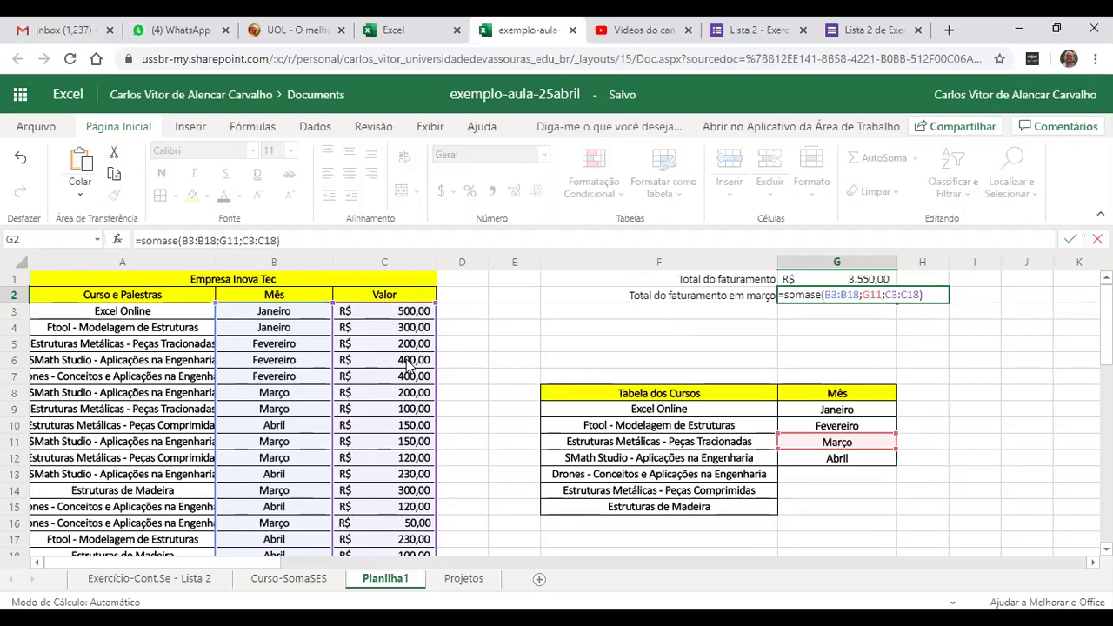
{"action": "key", "text": "Return"}
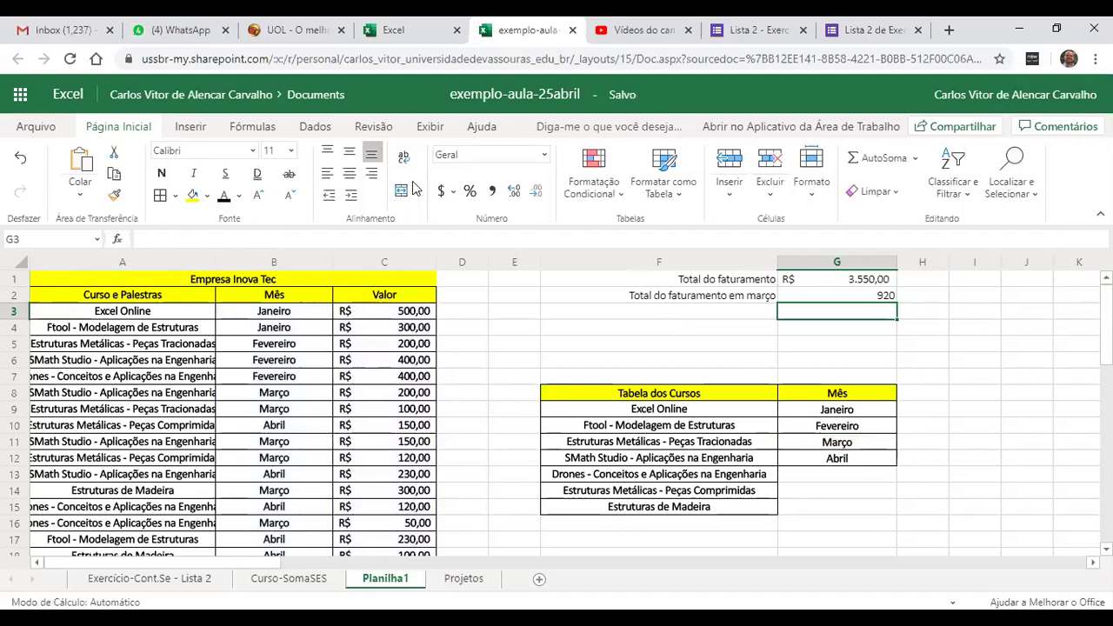
Format the March revenue in G2 as R$ Português (Brasil) currency.
{"action": "key", "text": "Up"}
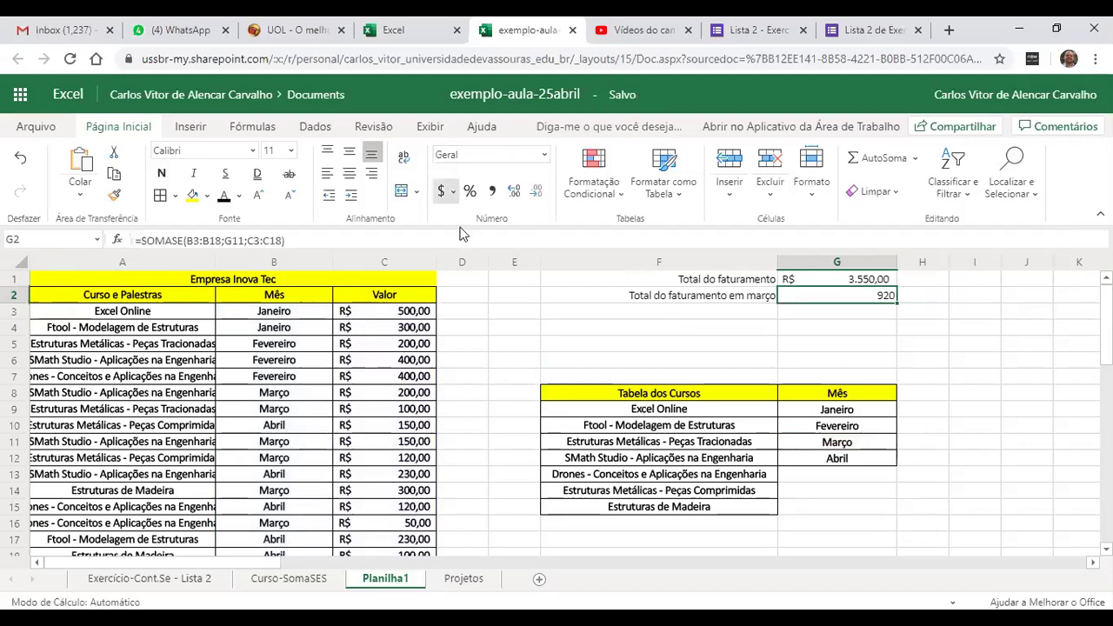
{"action": "left_click", "coordinate": [454, 191]}
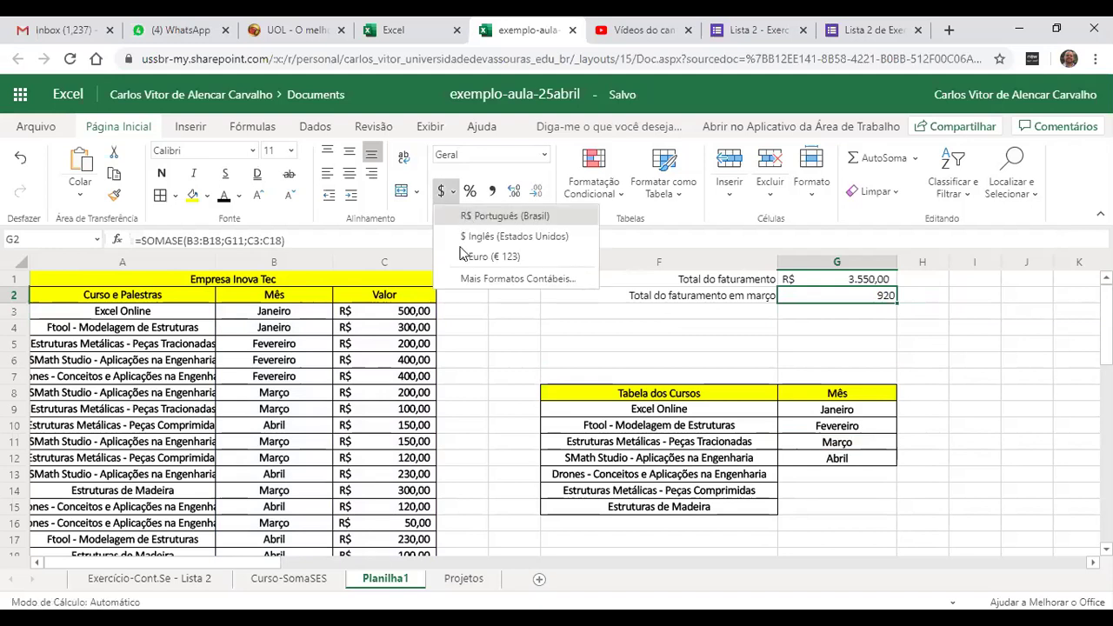
{"action": "left_click", "coordinate": [464, 254]}
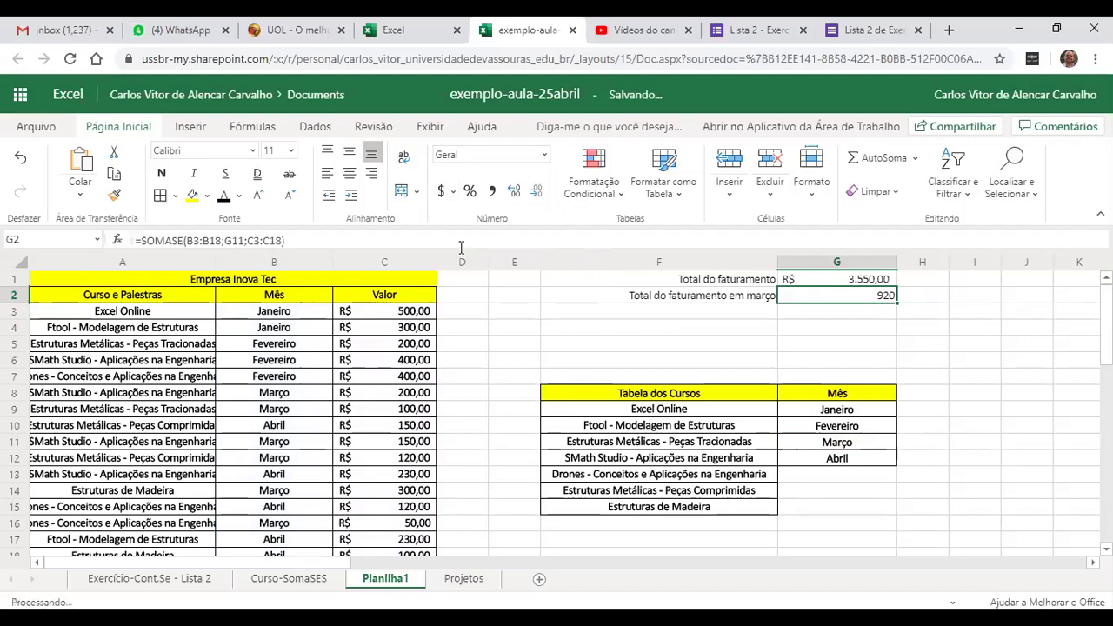
Examine the March amounts in the Valor column, in C8:C9, C11:C12, C14 and C16, against the March total.
{"action": "left_click", "coordinate": [409, 382]}
{"action": "left_click", "coordinate": [382, 398]}
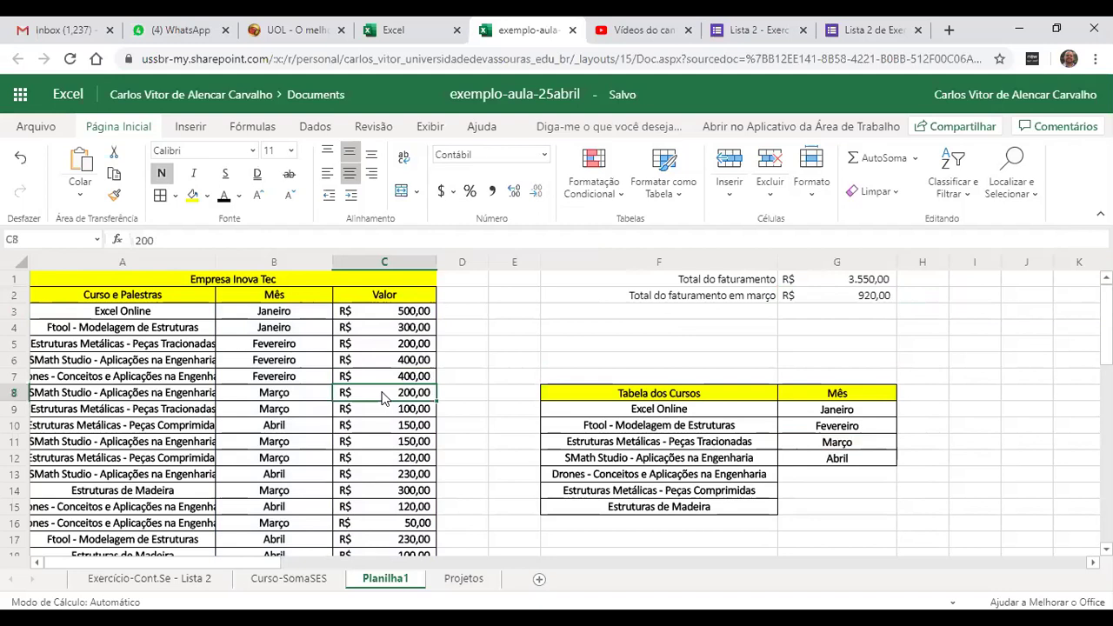
{"action": "key", "text": "shift+Down"}
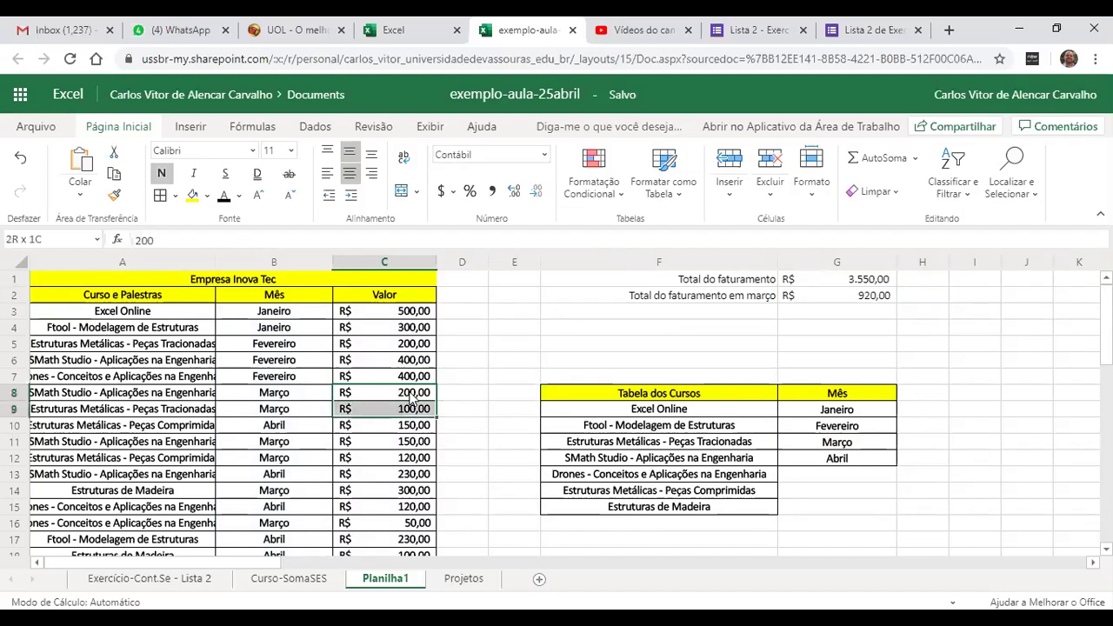
{"action": "scroll", "coordinate": [398, 400], "scroll_direction": "down", "scroll_amount": 1}
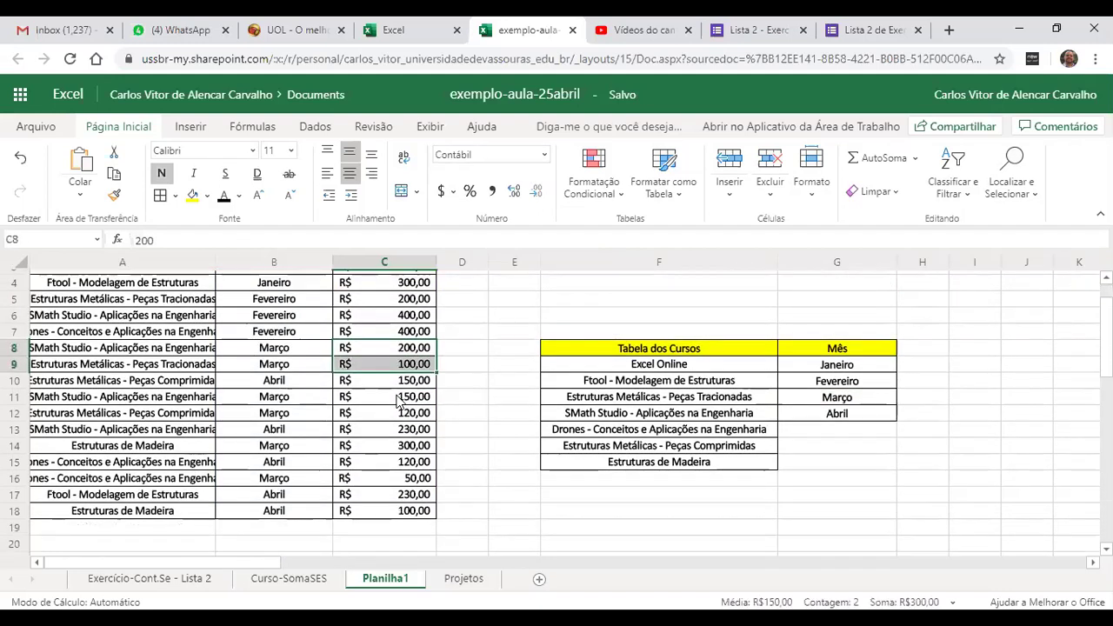
{"action": "left_click_drag", "start_coordinate": [398, 400], "coordinate": [404, 385]}
{"action": "key", "text": "shift+Down"}
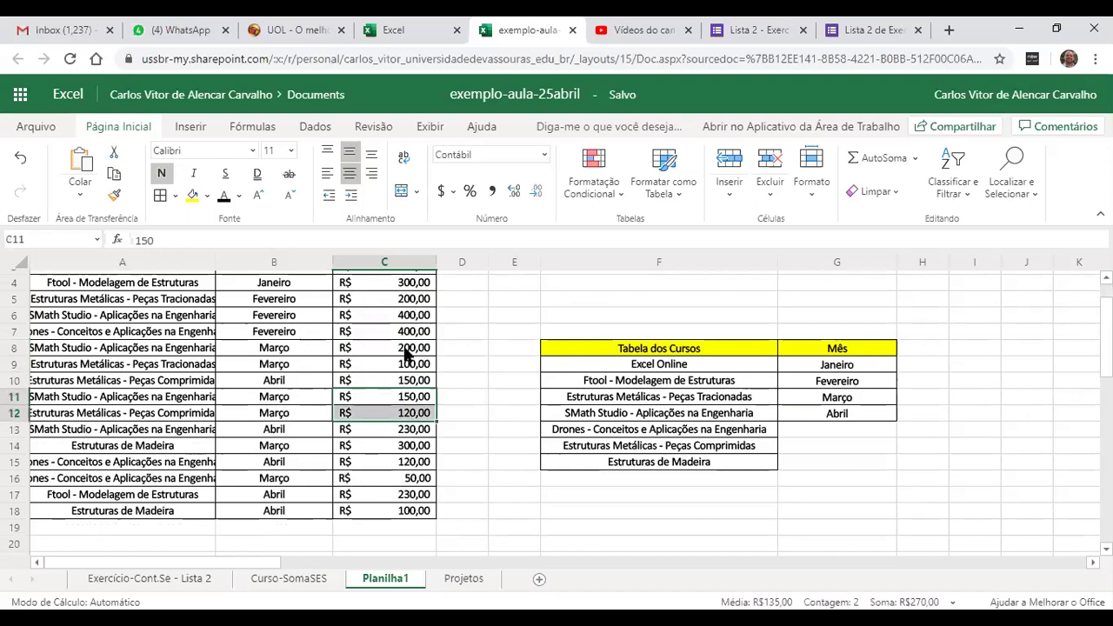
{"action": "left_click", "coordinate": [405, 352]}
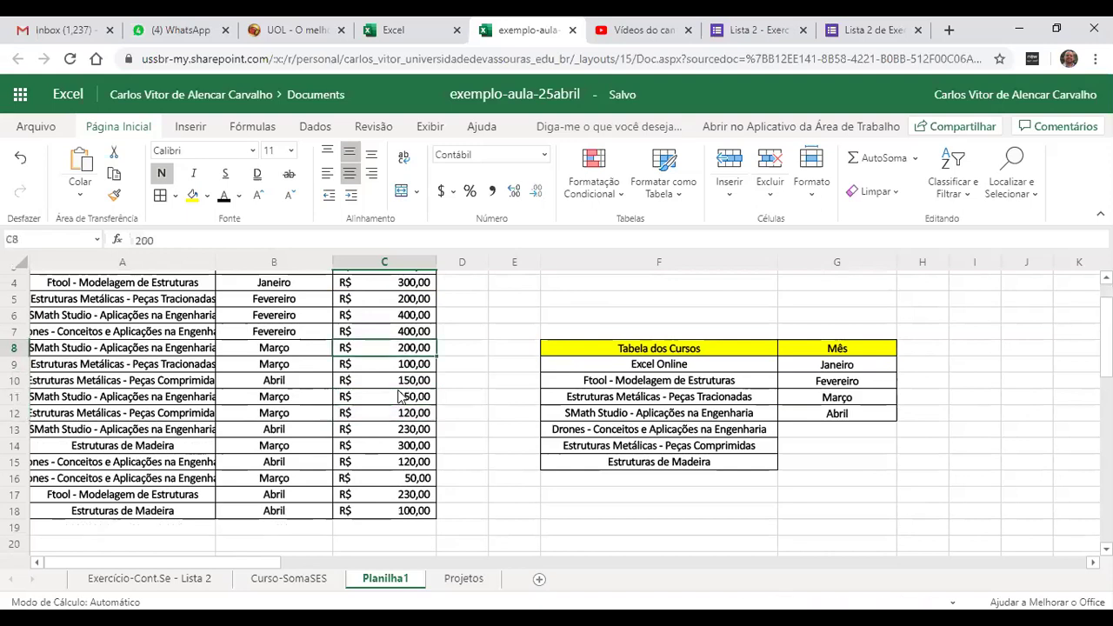
{"action": "left_click", "coordinate": [388, 448]}
{"action": "left_click", "coordinate": [388, 483]}
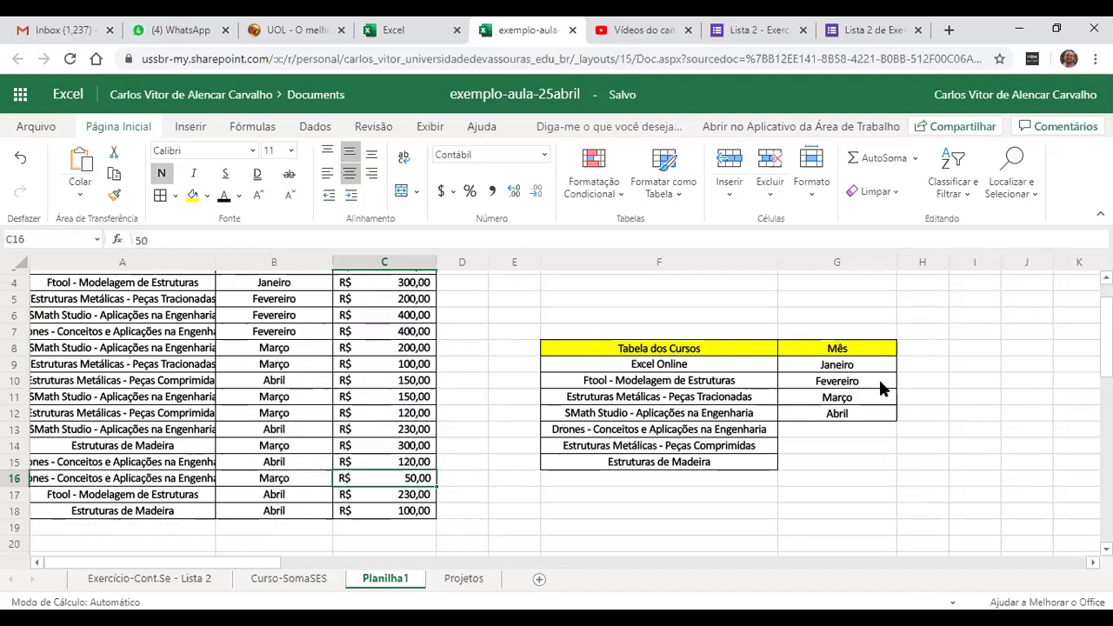
{"action": "scroll", "coordinate": [878, 376], "scroll_direction": "up", "scroll_amount": 1}
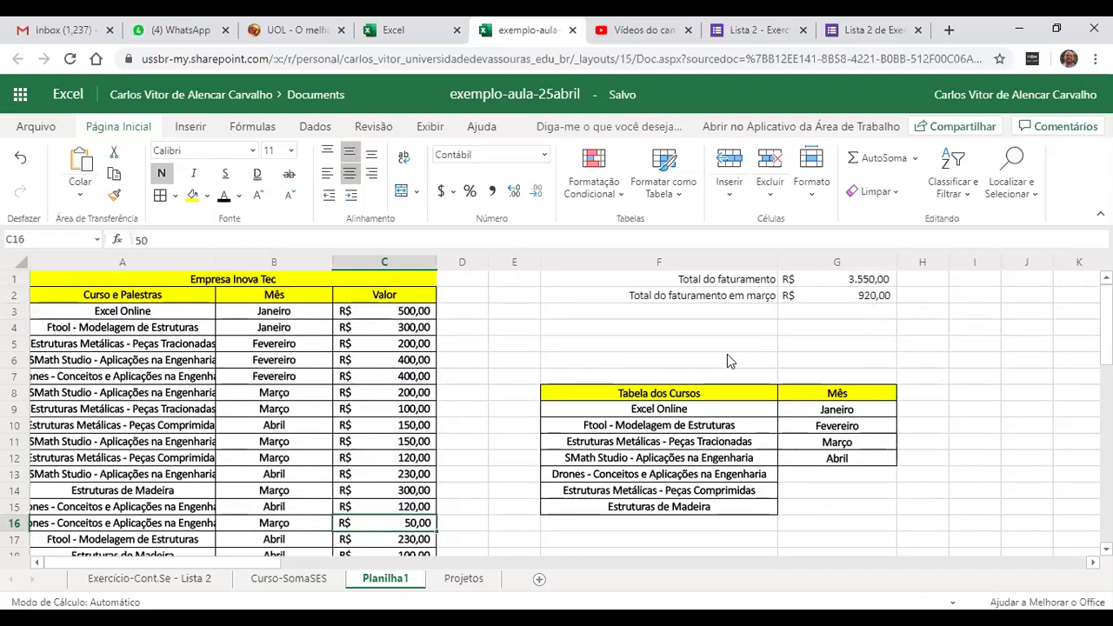
Enter the label "Total do faturamento do curso Ftool em Janeiro" in F3 and align it right.
{"action": "left_click", "coordinate": [602, 313]}
{"action": "type", "text": "Tota"}
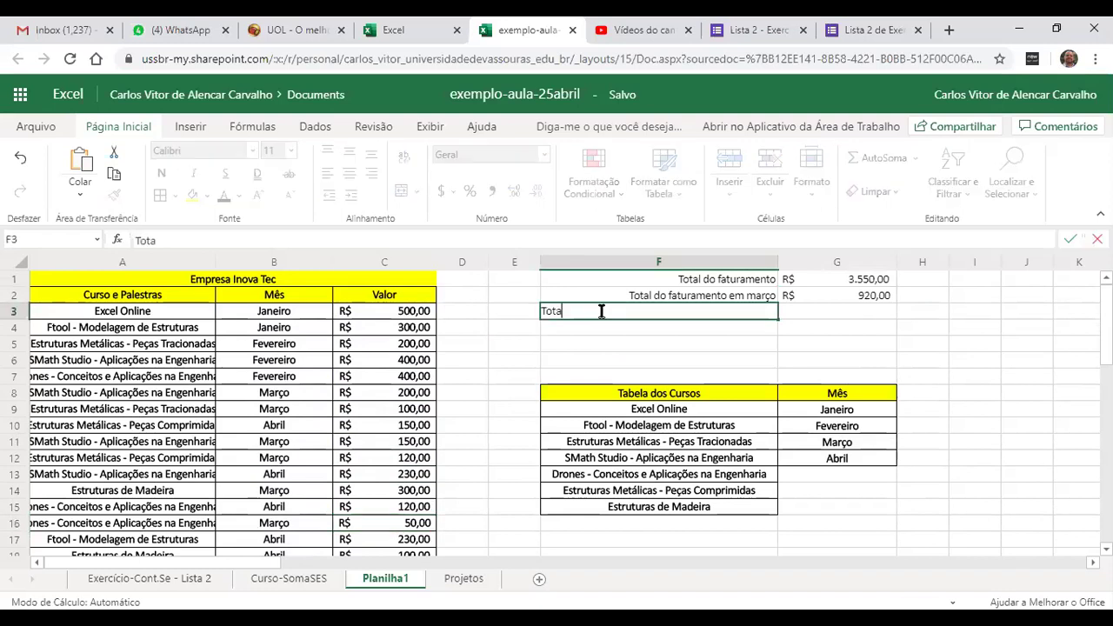
{"action": "type", "text": "l "}
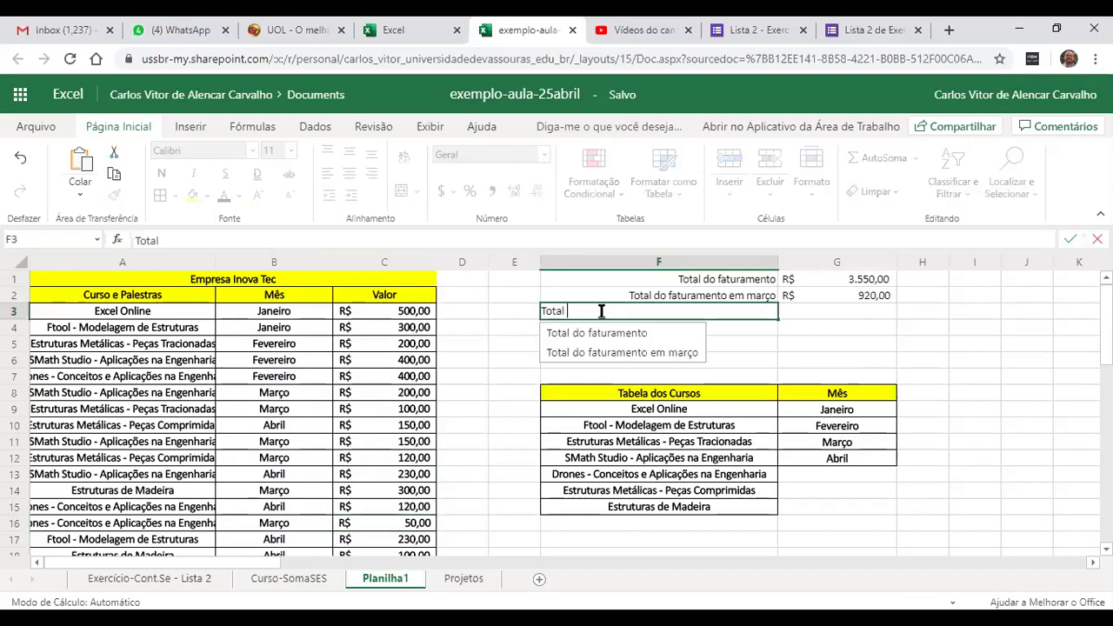
{"action": "type", "text": "do faturamento do curso"}
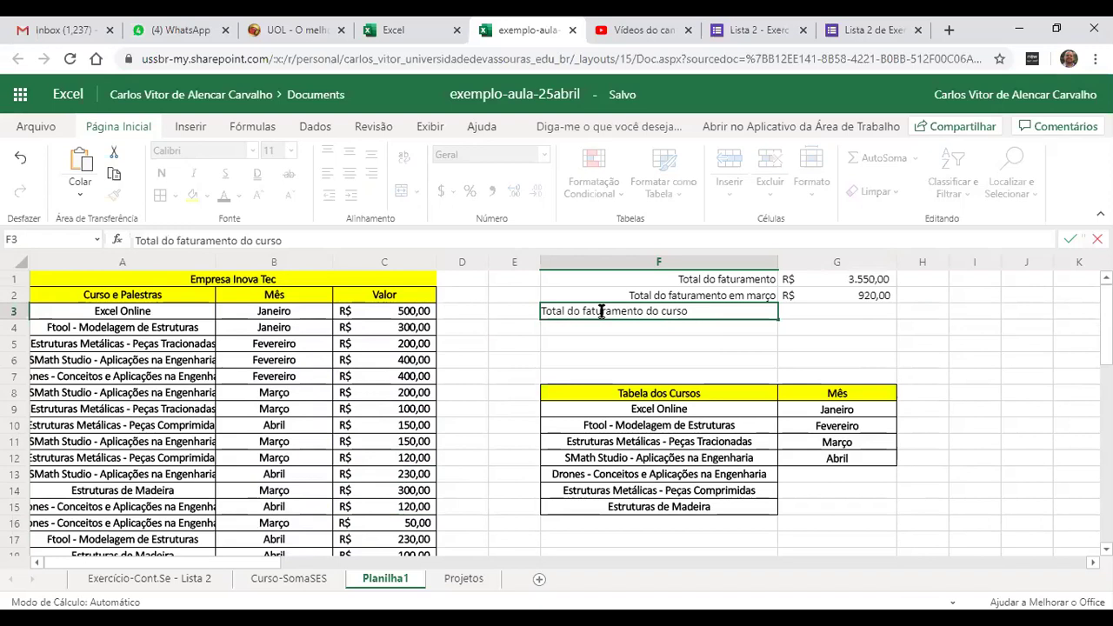
{"action": "type", "text": " Ftool em Janeiro"}
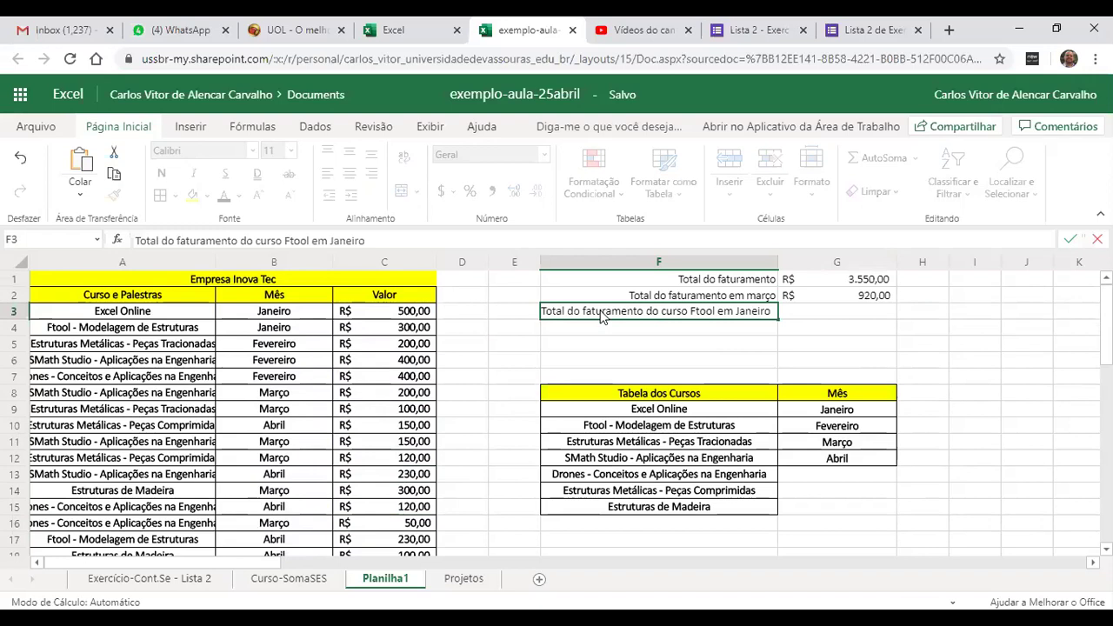
{"action": "key", "text": "Return"}
{"action": "key", "text": "Up"}
{"action": "left_click", "coordinate": [372, 173]}
Start a SOMASES formula in G3 with C3:C18 as the sum range.
{"action": "left_click", "coordinate": [837, 320]}
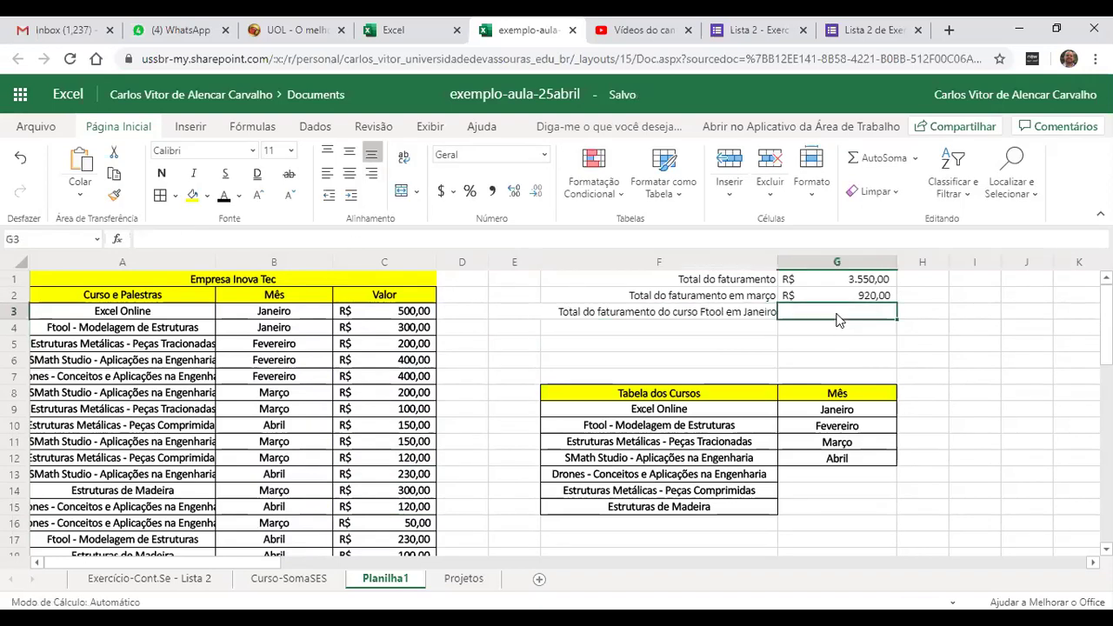
{"action": "type", "text": "="}
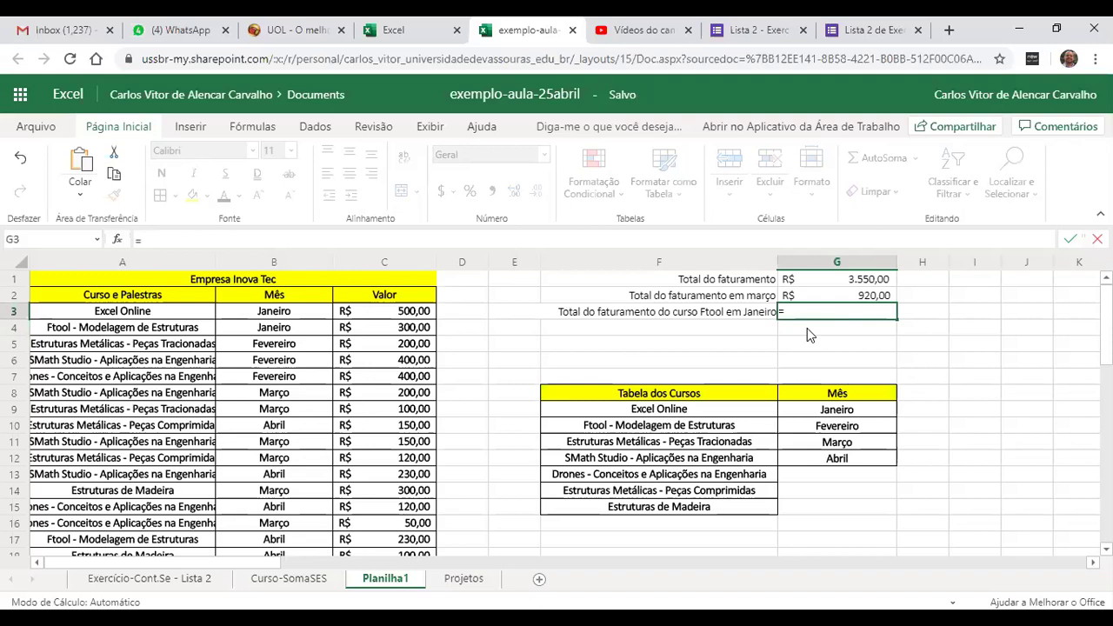
{"action": "type", "text": "somases"}
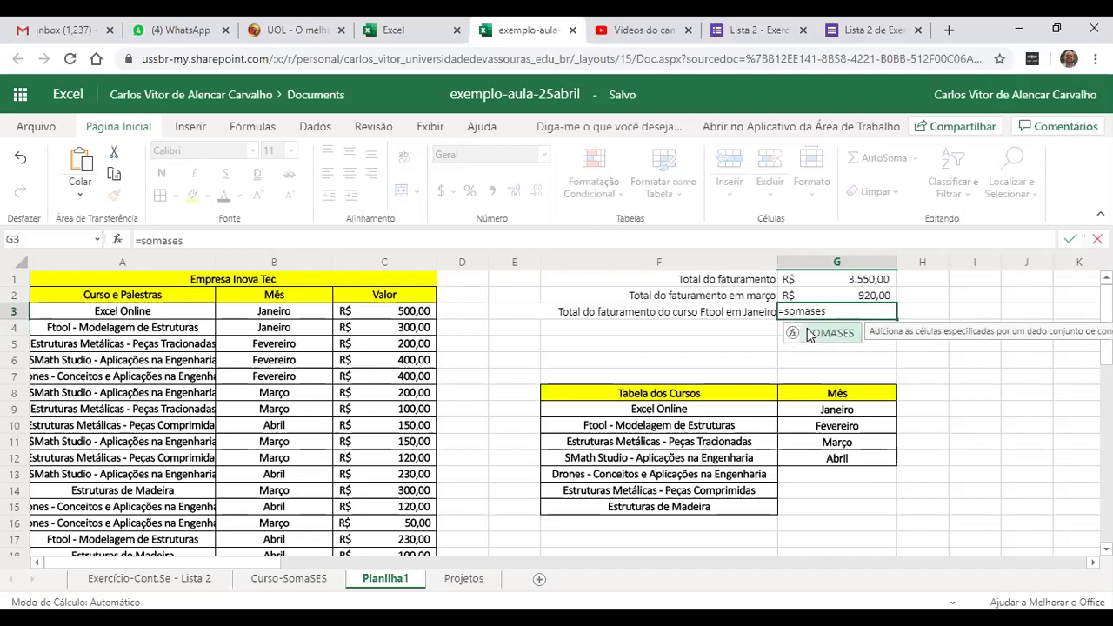
{"action": "type", "text": "("}
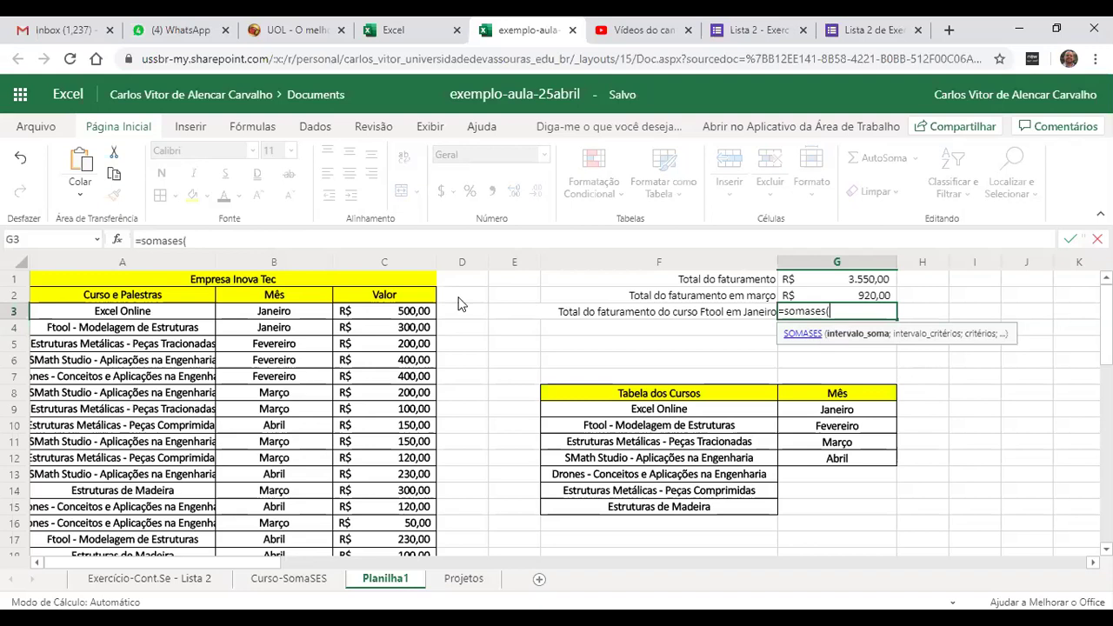
{"action": "left_click", "coordinate": [422, 316]}
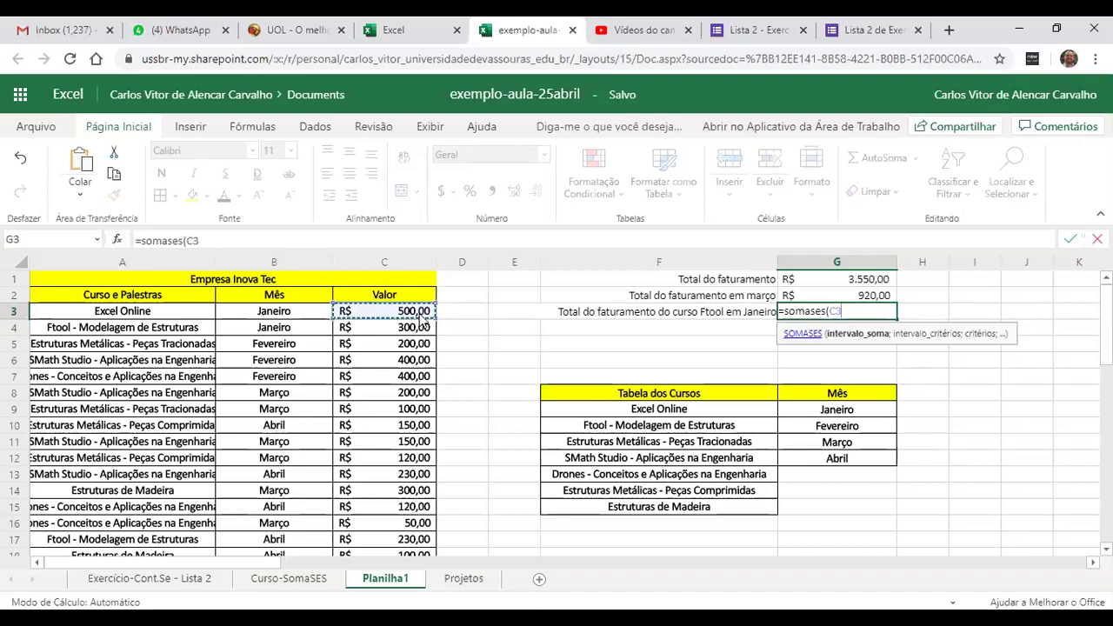
{"action": "key", "text": "shift+Down"}
{"action": "key", "text": "shift+Down"}
{"action": "key", "text": "shift+Down"}
{"action": "key", "text": "shift+Down"}
{"action": "key", "text": "shift+Down"}
{"action": "key", "text": "shift+Down"}
{"action": "key", "text": "shift+Down"}
{"action": "key", "text": "shift+Down"}
{"action": "key", "text": "shift+Down"}
{"action": "key", "text": "shift+Down"}
{"action": "key", "text": "shift+Down"}
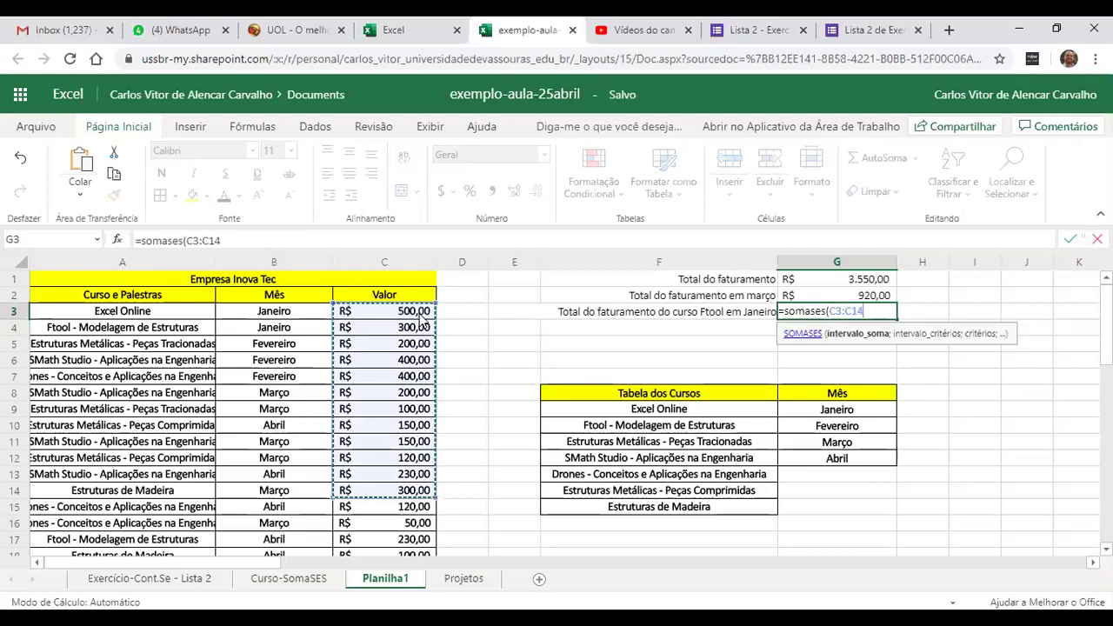
{"action": "key", "text": "shift+Down"}
{"action": "key", "text": "shift+Down"}
{"action": "key", "text": "shift+Down"}
{"action": "key", "text": "shift+Down"}
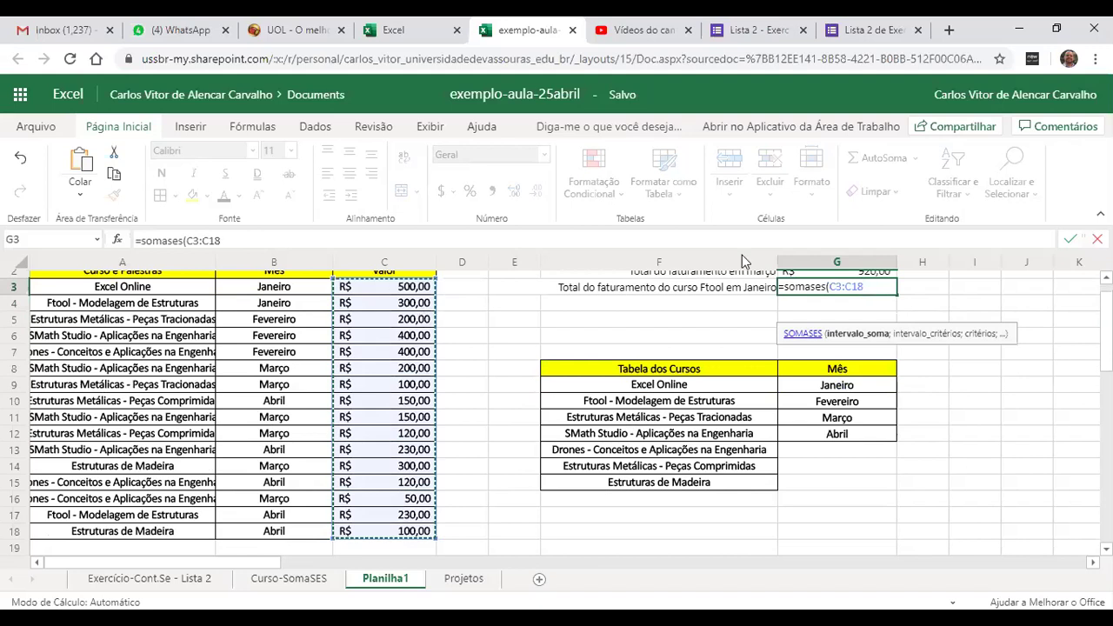
{"action": "type", "text": ";"}
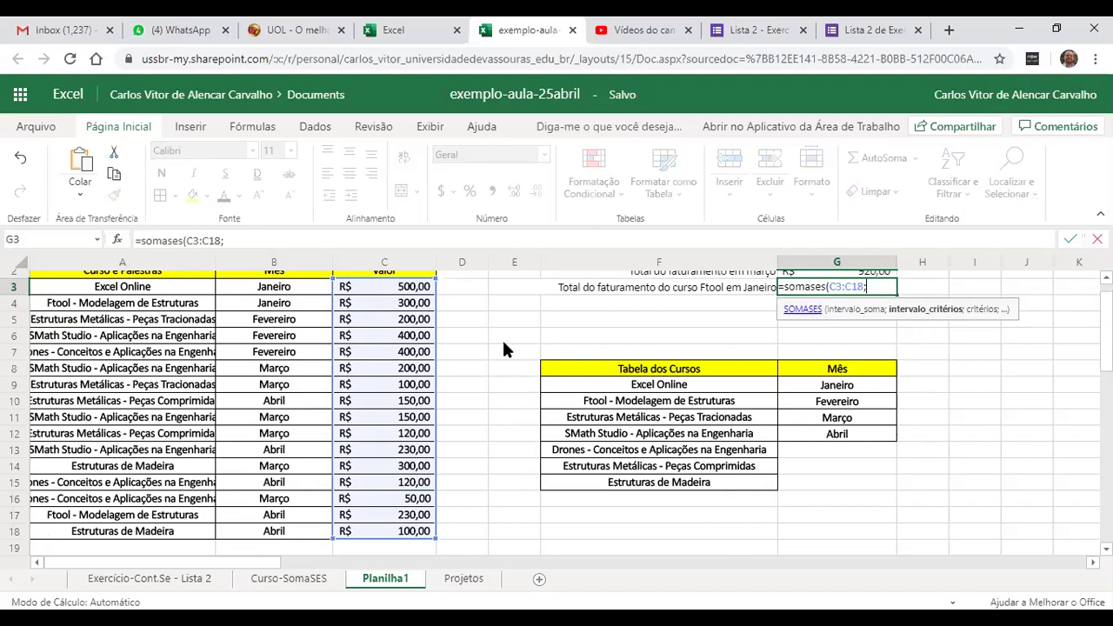
Add A3:A18 as the first criteria range, with the "Ftool - Modelagem de Estruturas" cell F10 as its criterion.
{"action": "scroll", "coordinate": [272, 369], "scroll_direction": "up", "scroll_amount": 1}
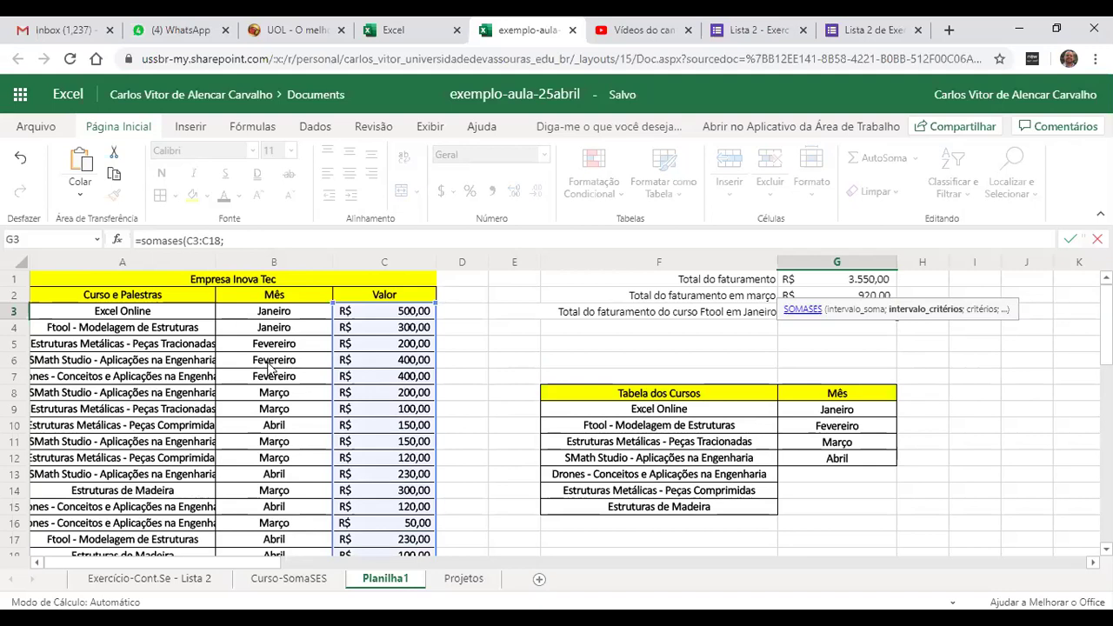
{"action": "left_click", "coordinate": [153, 313]}
{"action": "key", "text": "shift+Down"}
{"action": "key", "text": "shift+Down"}
{"action": "key", "text": "shift+Down"}
{"action": "key", "text": "shift+Down"}
{"action": "key", "text": "shift+Down"}
{"action": "key", "text": "shift+Down"}
{"action": "key", "text": "shift+Down"}
{"action": "key", "text": "shift+Down"}
{"action": "key", "text": "shift+Down"}
{"action": "key", "text": "shift+Down"}
{"action": "key", "text": "shift+Down"}
{"action": "key", "text": "shift+Down"}
{"action": "key", "text": "shift+Down"}
{"action": "key", "text": "shift+Down"}
{"action": "key", "text": "shift+Down"}
{"action": "key", "text": "shift+Down"}
{"action": "key", "text": "shift+Up"}
{"action": "type", "text": ";"}
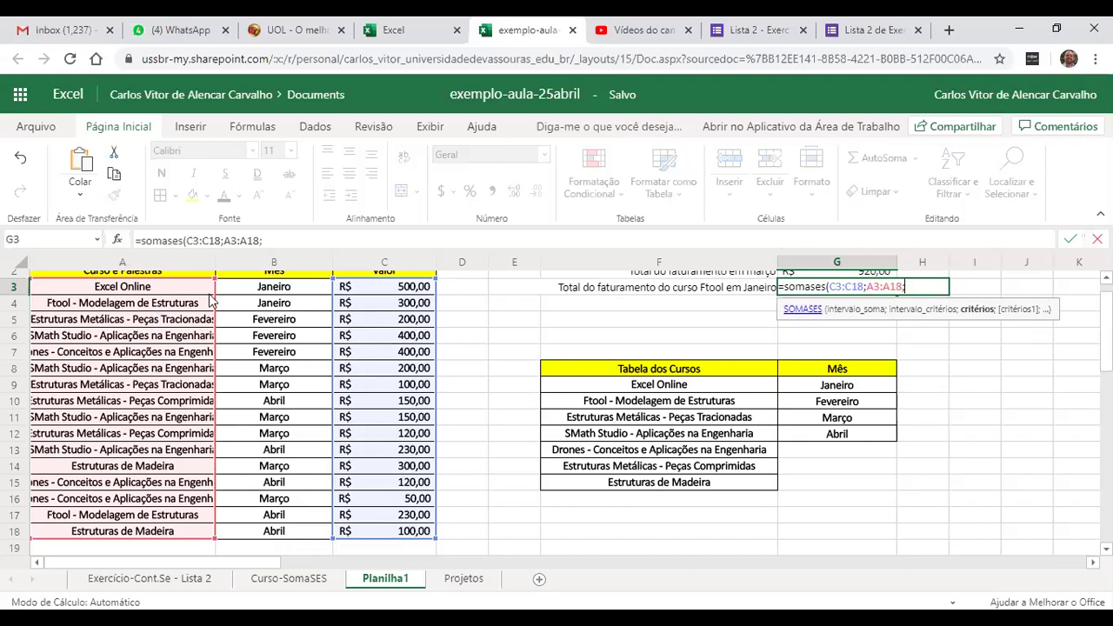
{"action": "left_click", "coordinate": [681, 408]}
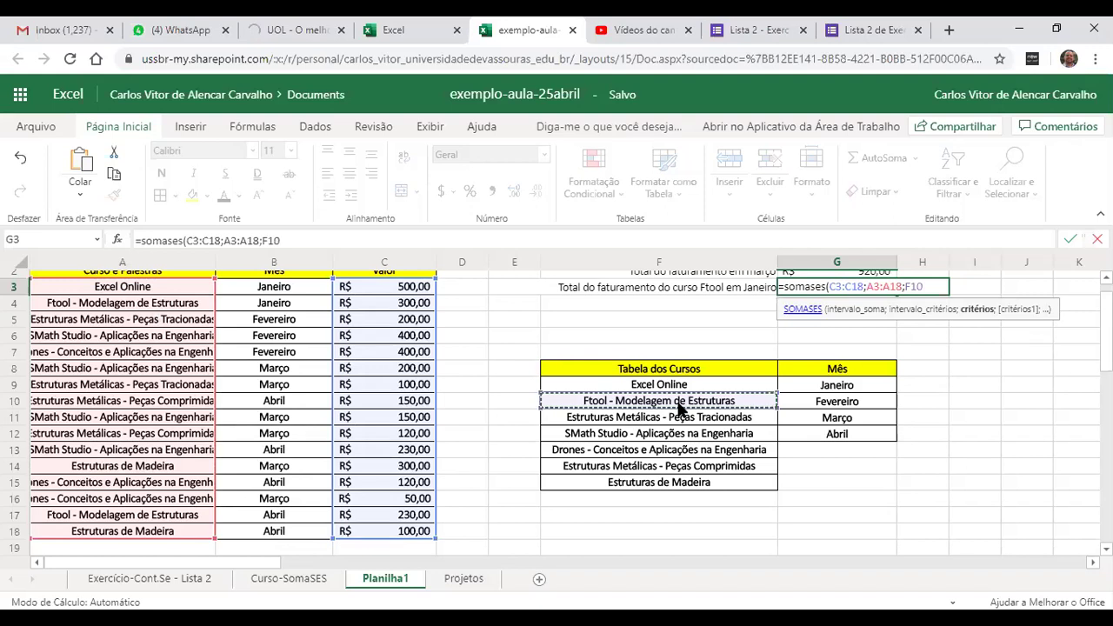
{"action": "type", "text": ";"}
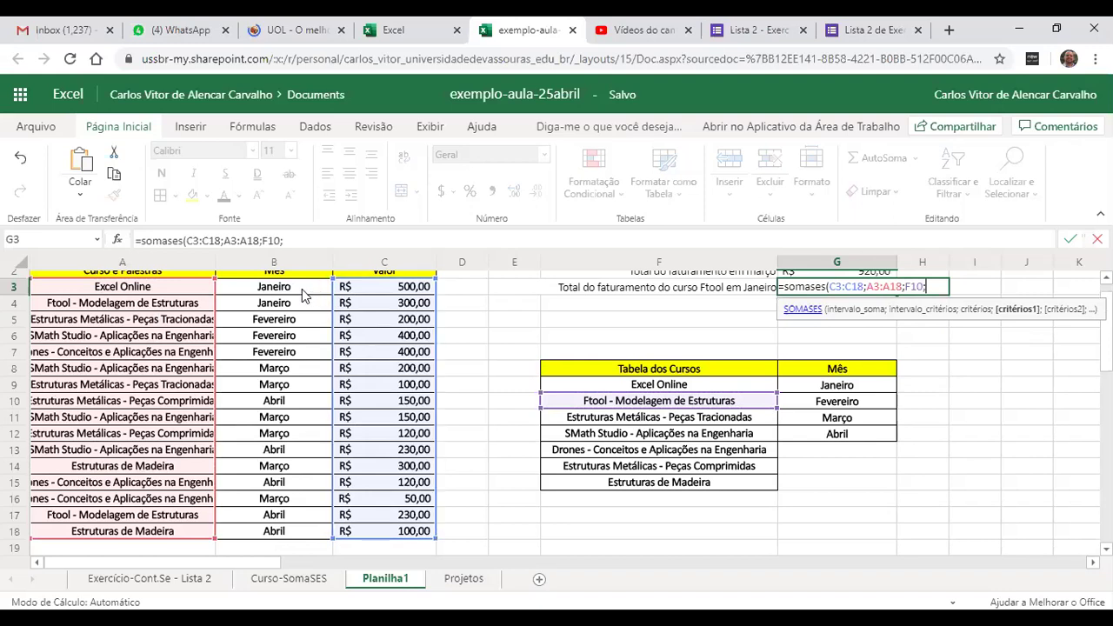
Complete the SOMASES formula in G3 with B3:B18 as the second criteria range and the "Janeiro" cell G9 as its criterion.
{"action": "left_click_drag", "start_coordinate": [302, 291], "coordinate": [303, 334]}
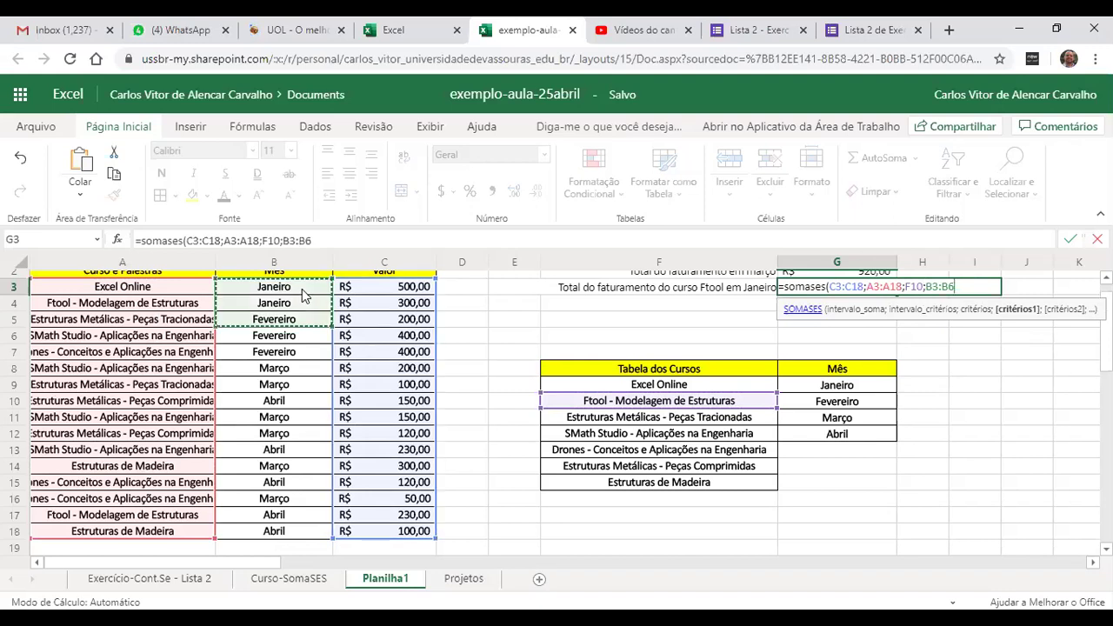
{"action": "key", "text": "shift+Down"}
{"action": "key", "text": "shift+Down"}
{"action": "key", "text": "shift+Down"}
{"action": "key", "text": "shift+Down"}
{"action": "key", "text": "shift+Down"}
{"action": "key", "text": "shift+Down"}
{"action": "key", "text": "shift+Down"}
{"action": "key", "text": "shift+Down"}
{"action": "key", "text": "shift+Down"}
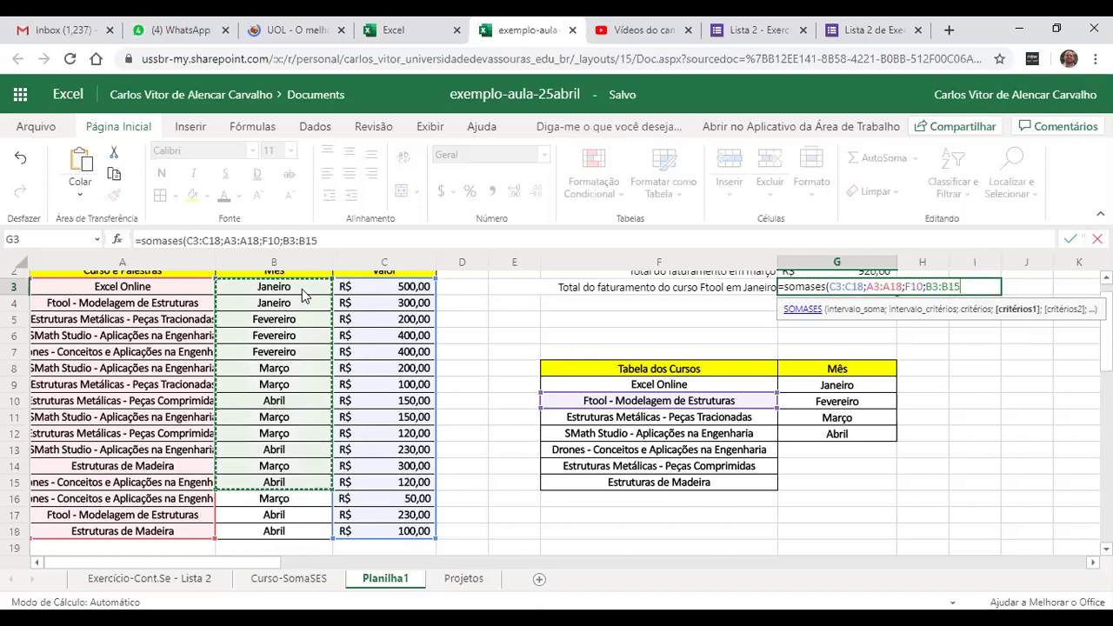
{"action": "key", "text": "shift+Down"}
{"action": "key", "text": "shift+Down"}
{"action": "key", "text": "shift+Down"}
{"action": "type", "text": ";"}
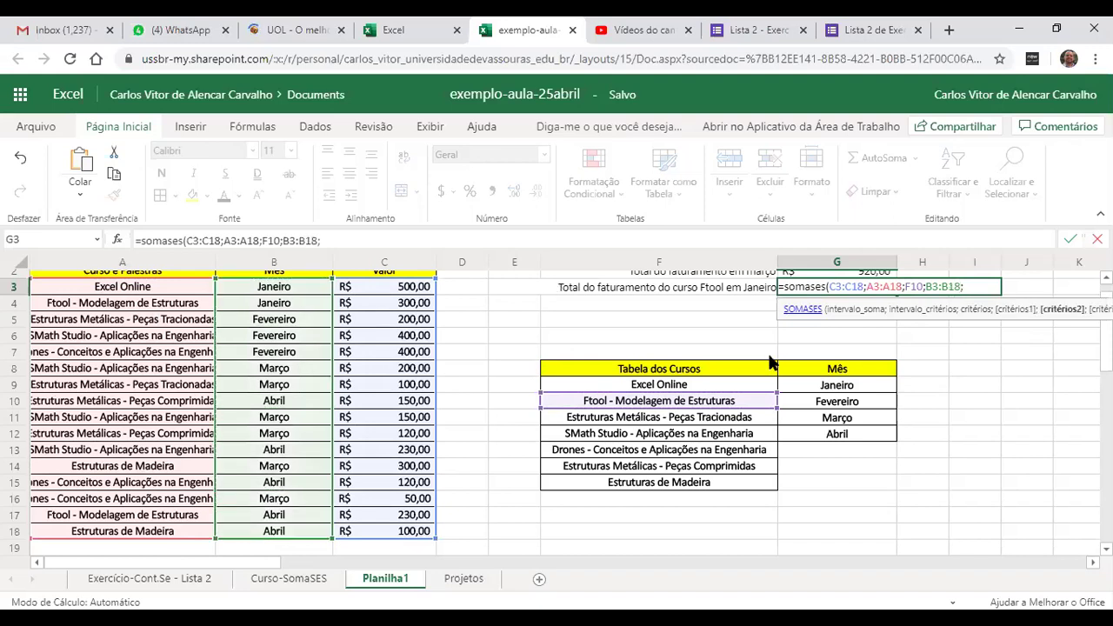
{"action": "left_click", "coordinate": [818, 386]}
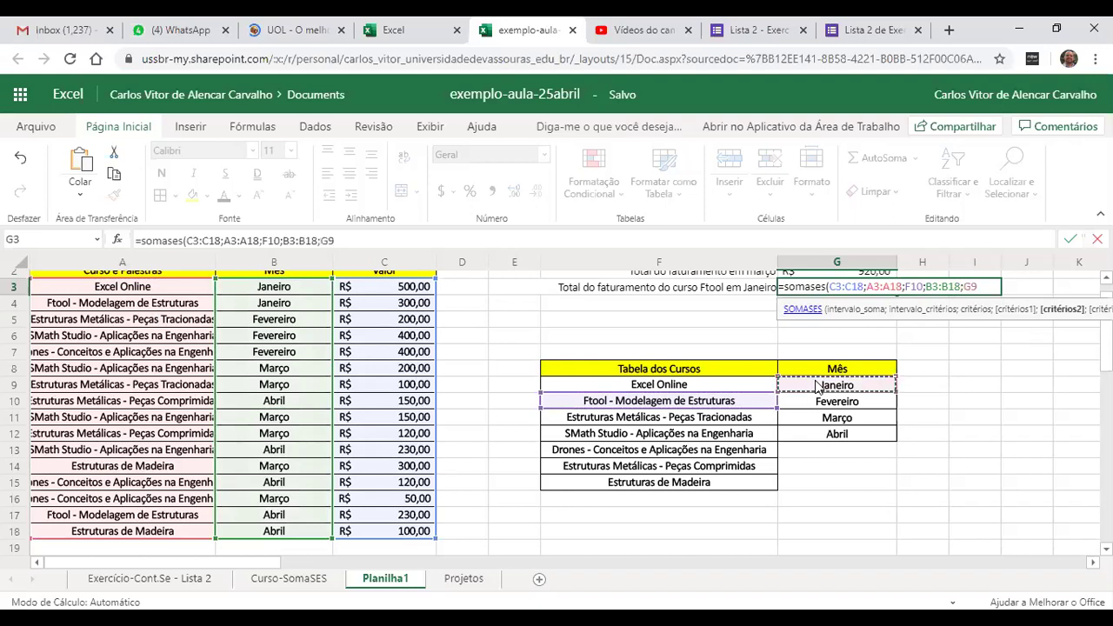
{"action": "type", "text": ")"}
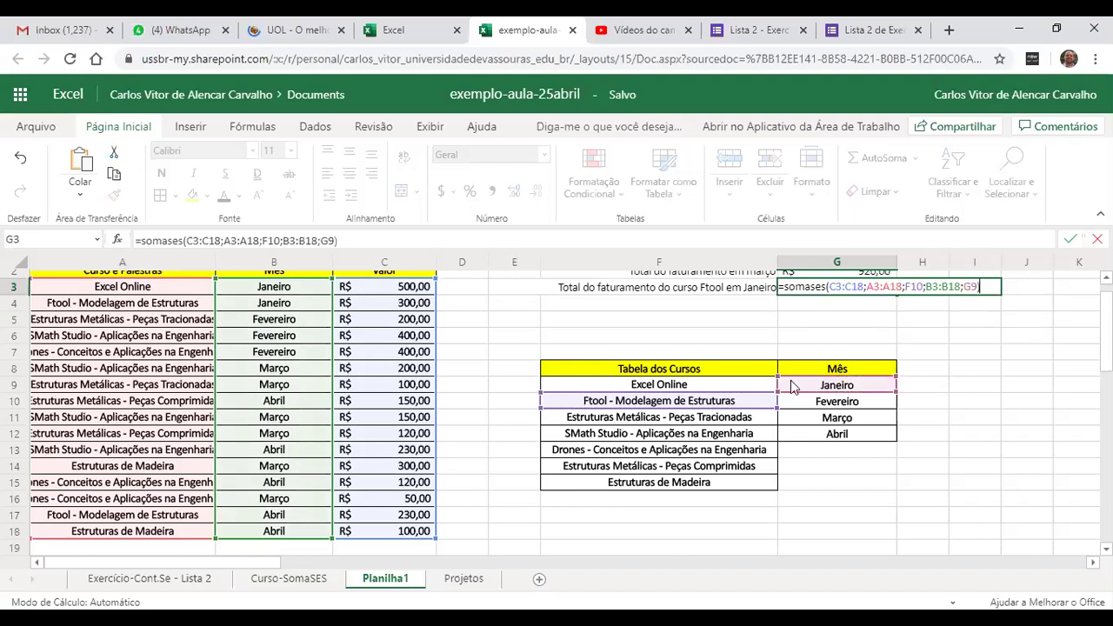
{"action": "key", "text": "Return"}
Format the January Ftool revenue in G3 as R$ Português (Brasil) currency.
{"action": "scroll", "coordinate": [712, 349], "scroll_direction": "up", "scroll_amount": 1}
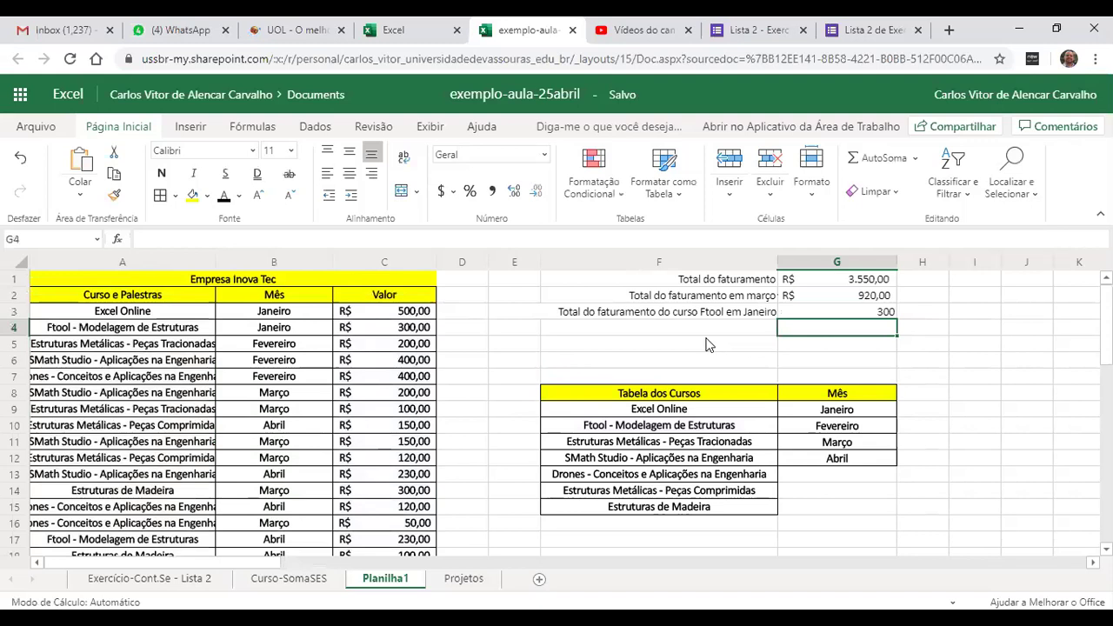
{"action": "left_click", "coordinate": [845, 313]}
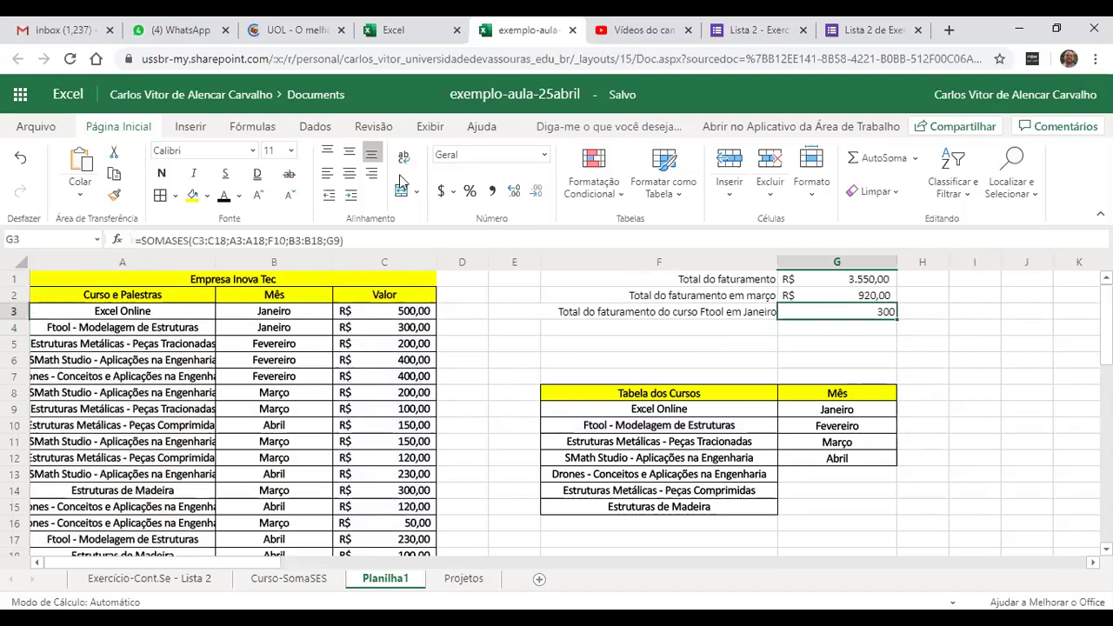
{"action": "left_click", "coordinate": [453, 191]}
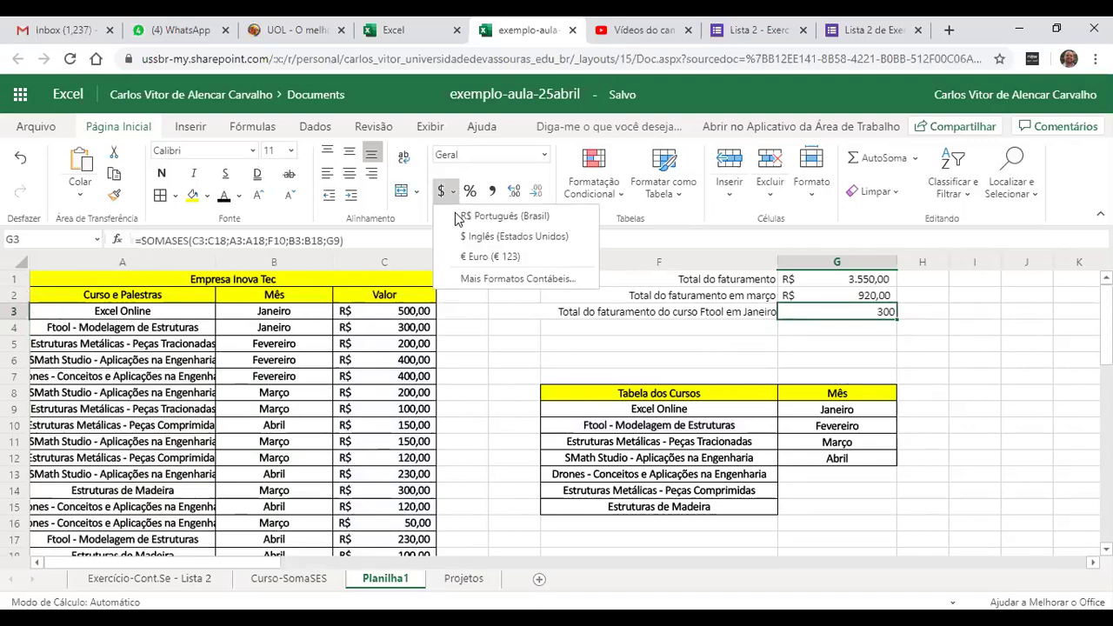
{"action": "left_click", "coordinate": [457, 217]}
{"action": "left_click", "coordinate": [491, 359]}
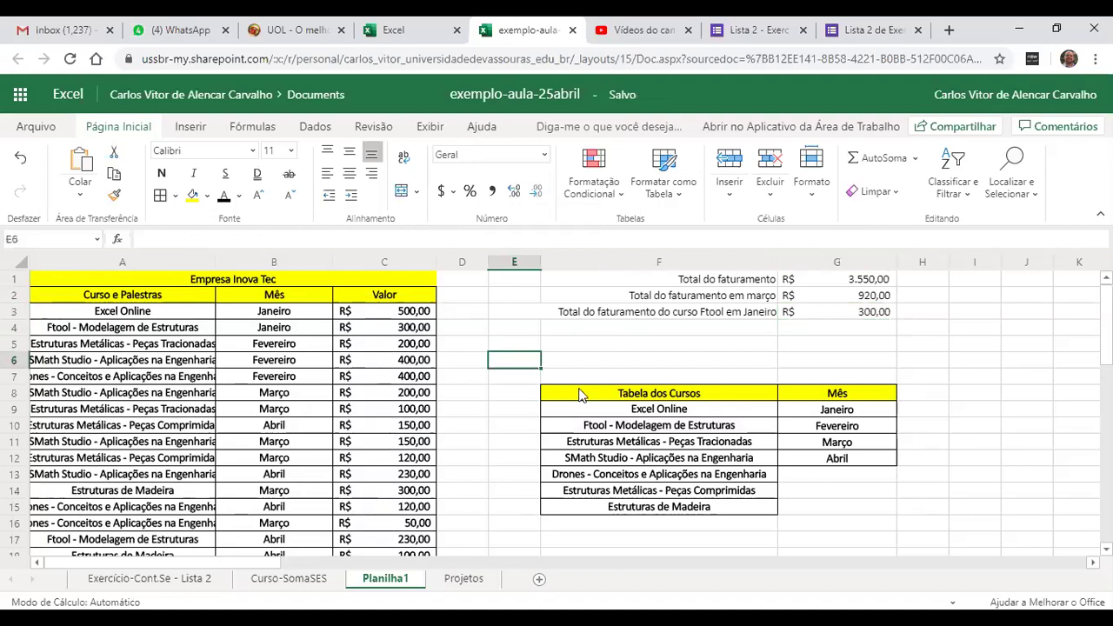
Examine the Ftool entry for January in A4:C4 and check the rest of the table for other January Ftool sales.
{"action": "left_click", "coordinate": [209, 330]}
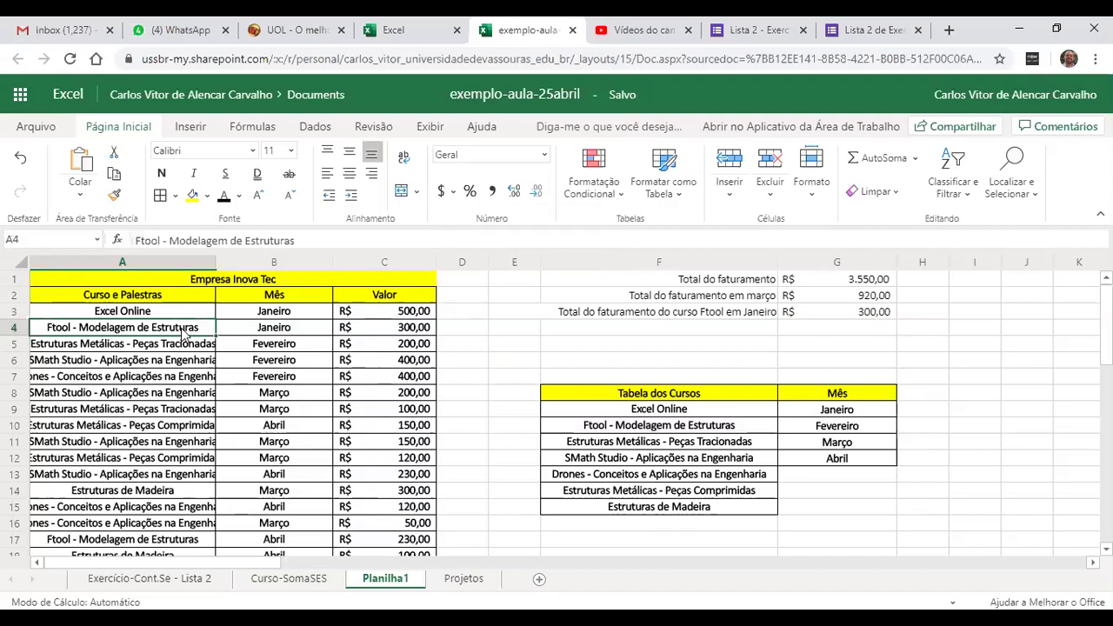
{"action": "left_click", "coordinate": [246, 333]}
{"action": "key", "text": "Right"}
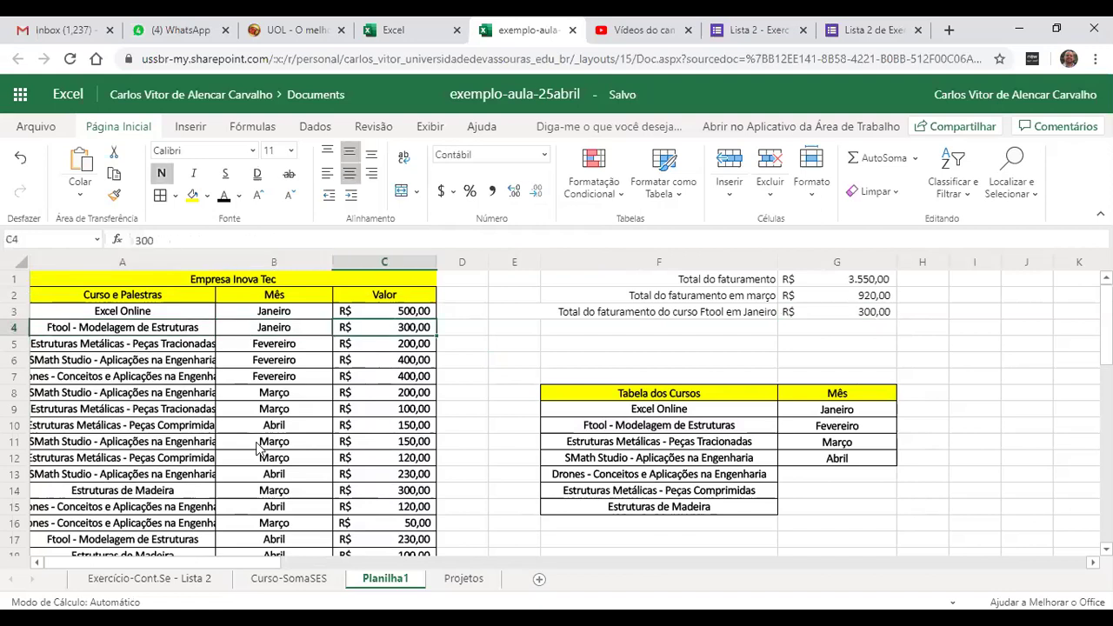
{"action": "scroll", "coordinate": [256, 448], "scroll_direction": "down", "scroll_amount": 3}
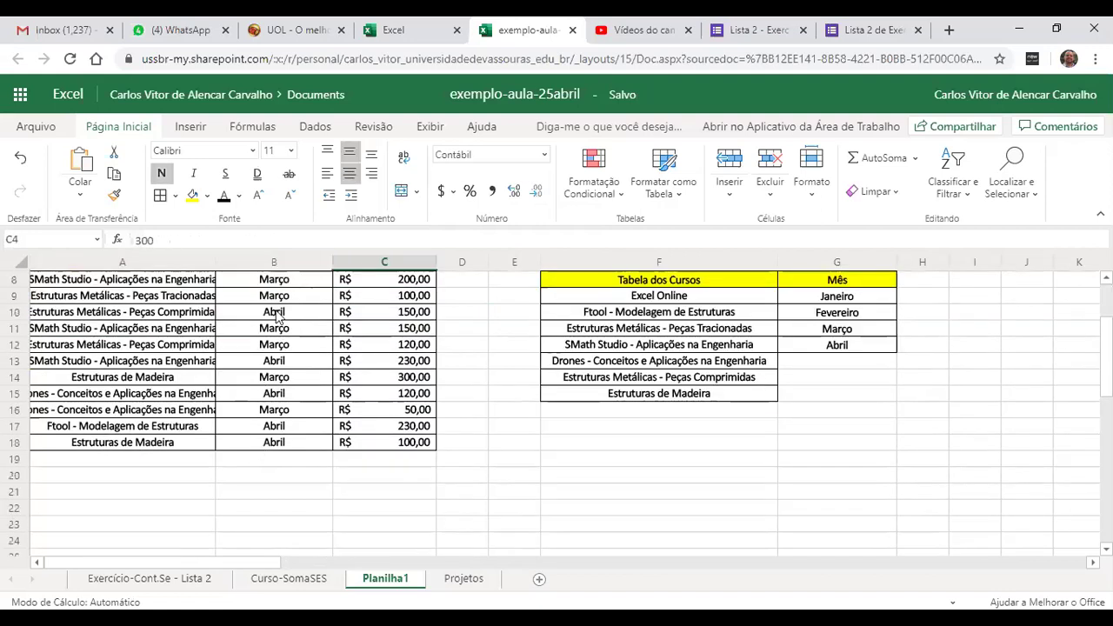
{"action": "scroll", "coordinate": [277, 318], "scroll_direction": "up", "scroll_amount": 3}
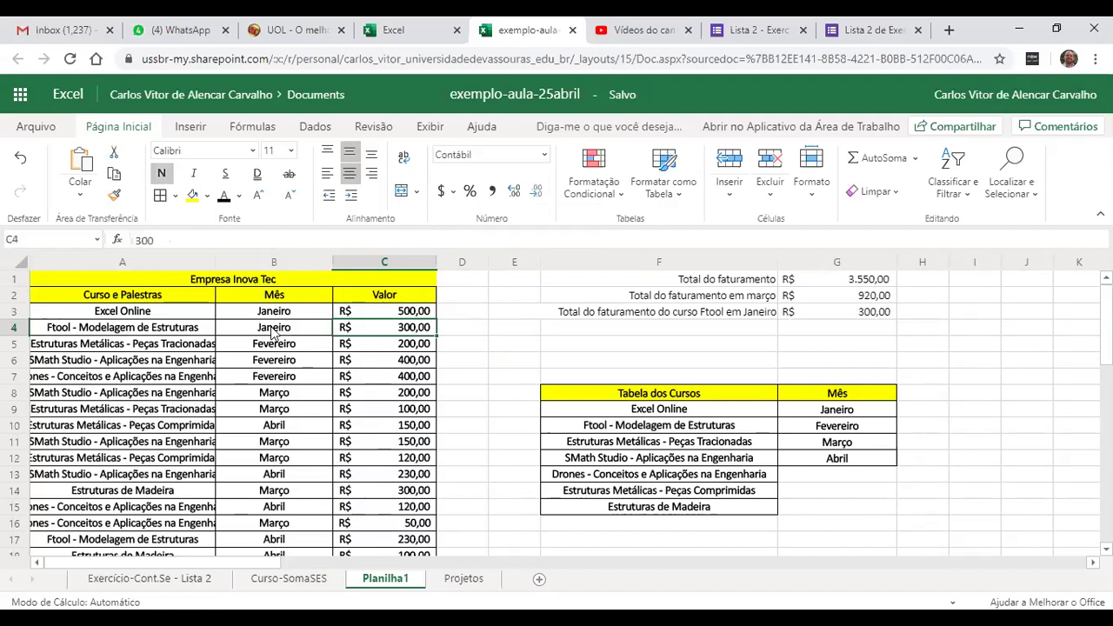
Copy the month "Janeiro" from B4 to the Ftool entry's month cell B17.
{"action": "left_click", "coordinate": [272, 333]}
{"action": "key", "text": "ctrl+c"}
{"action": "key", "text": "Down"}
{"action": "key", "text": "Down"}
{"action": "key", "text": "Down"}
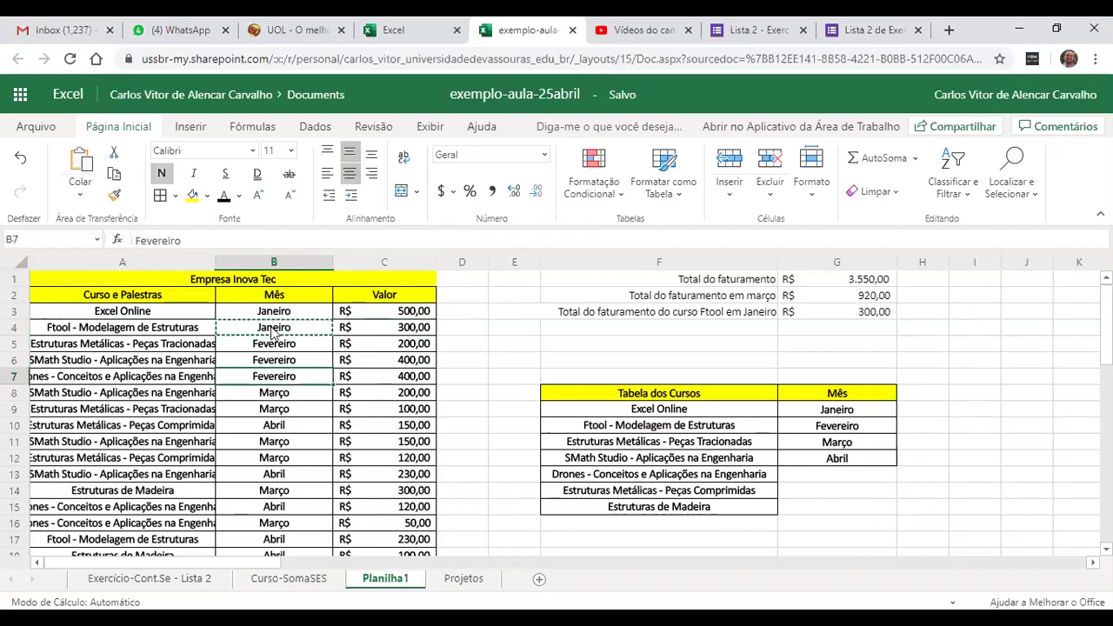
{"action": "key", "text": "Down"}
{"action": "key", "text": "Down"}
{"action": "key", "text": "Down"}
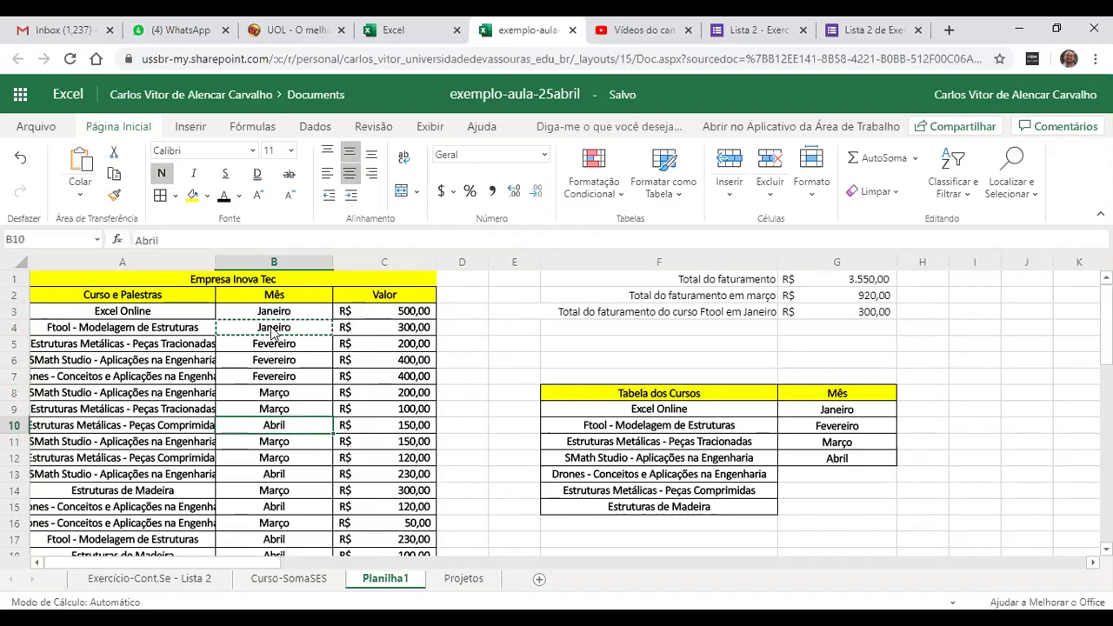
{"action": "key", "text": "Down"}
{"action": "key", "text": "Down"}
{"action": "key", "text": "Down"}
{"action": "key", "text": "Down"}
{"action": "key", "text": "Down"}
{"action": "key", "text": "Down"}
{"action": "key", "text": "Down"}
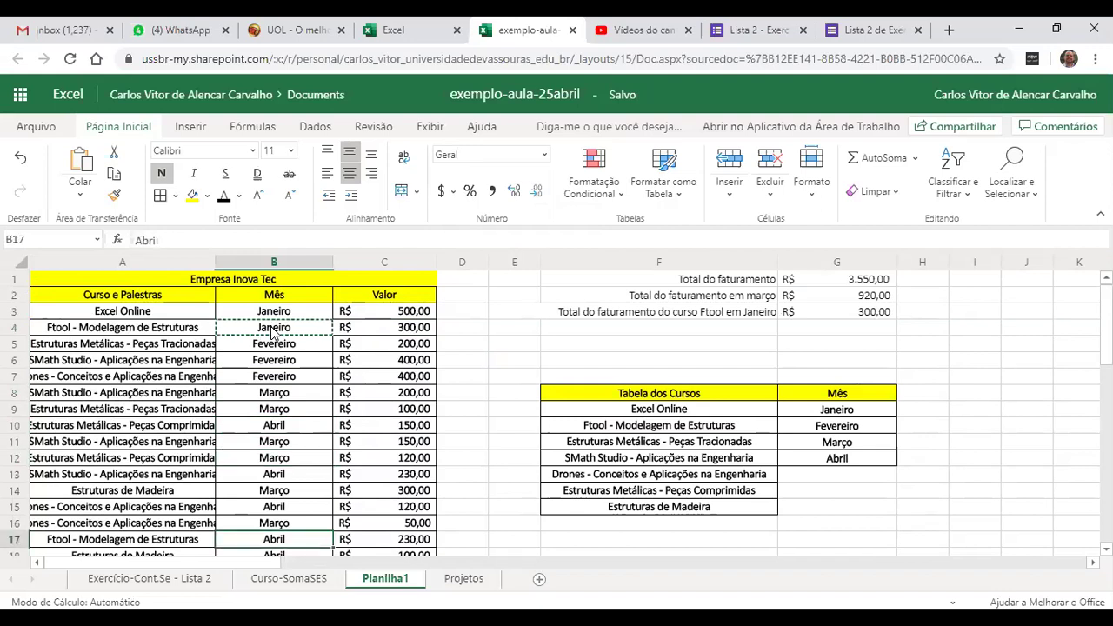
{"action": "key", "text": "Down"}
{"action": "key", "text": "Up"}
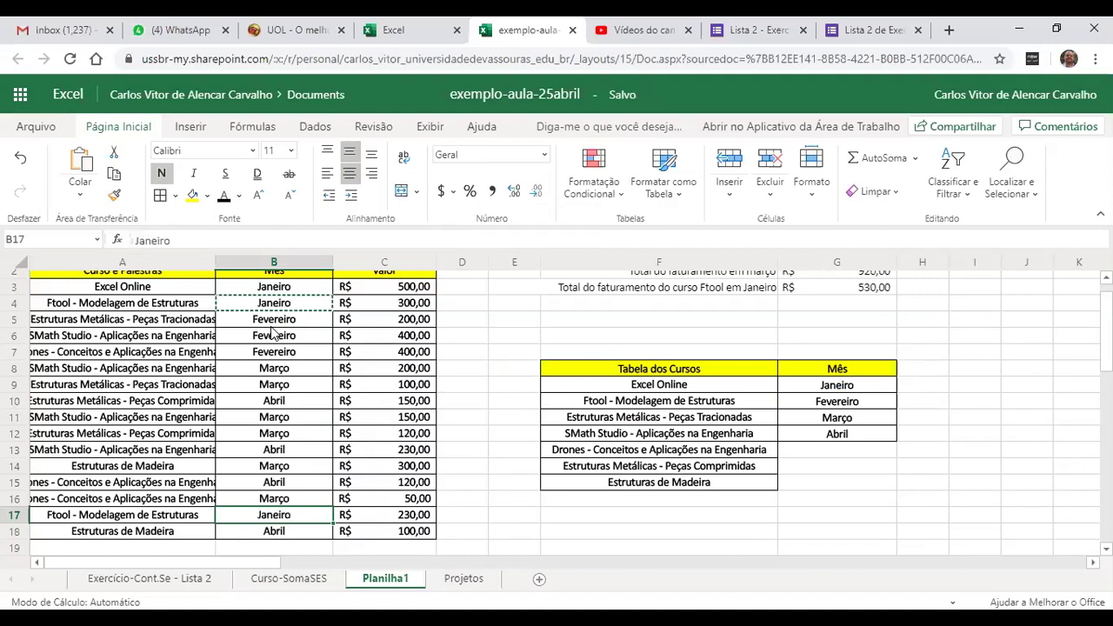
Examine the Ftool amount in C17 and the SOMASES total in G3, and clear the copy selection.
{"action": "key", "text": "Right"}
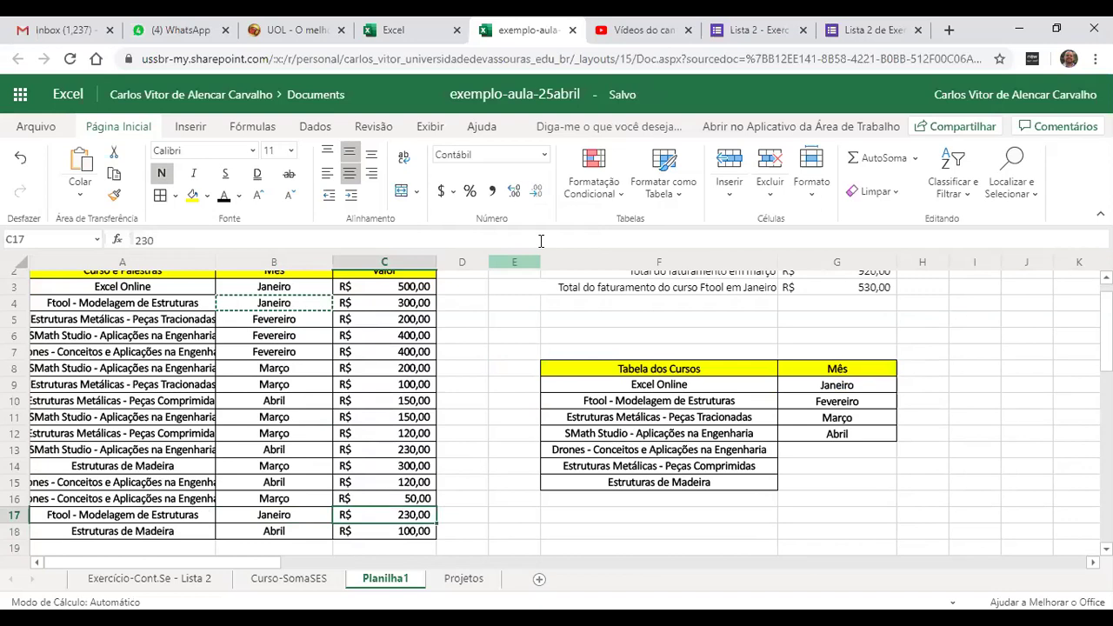
{"action": "scroll", "coordinate": [835, 315], "scroll_direction": "up", "scroll_amount": 1}
{"action": "scroll", "coordinate": [835, 316], "scroll_direction": "up", "scroll_amount": 1}
{"action": "left_click", "coordinate": [834, 315]}
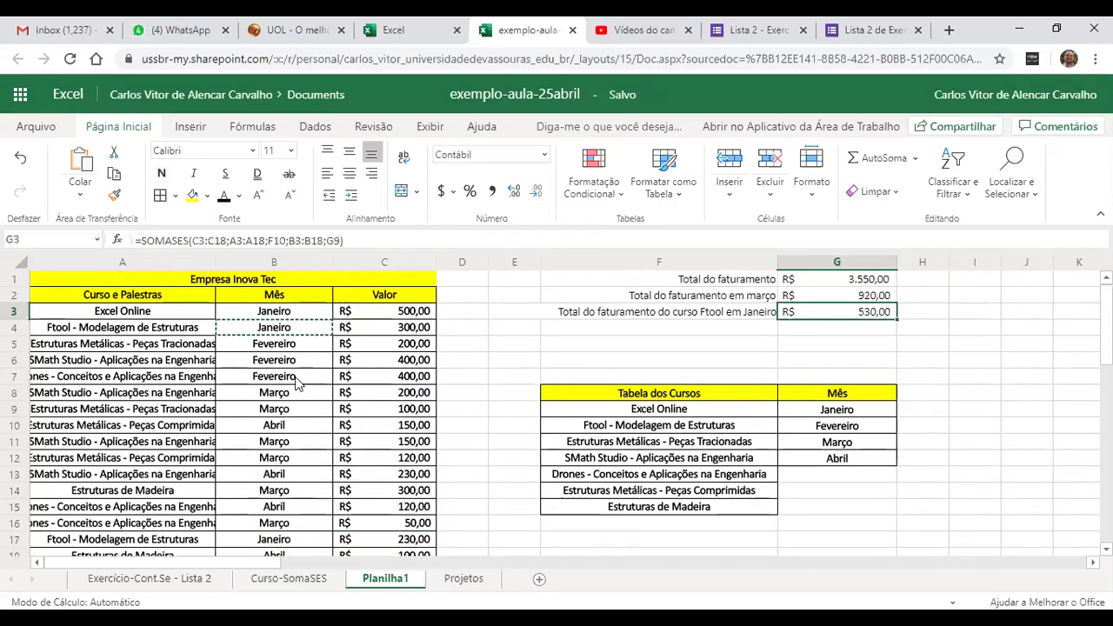
{"action": "key", "text": "Escape"}
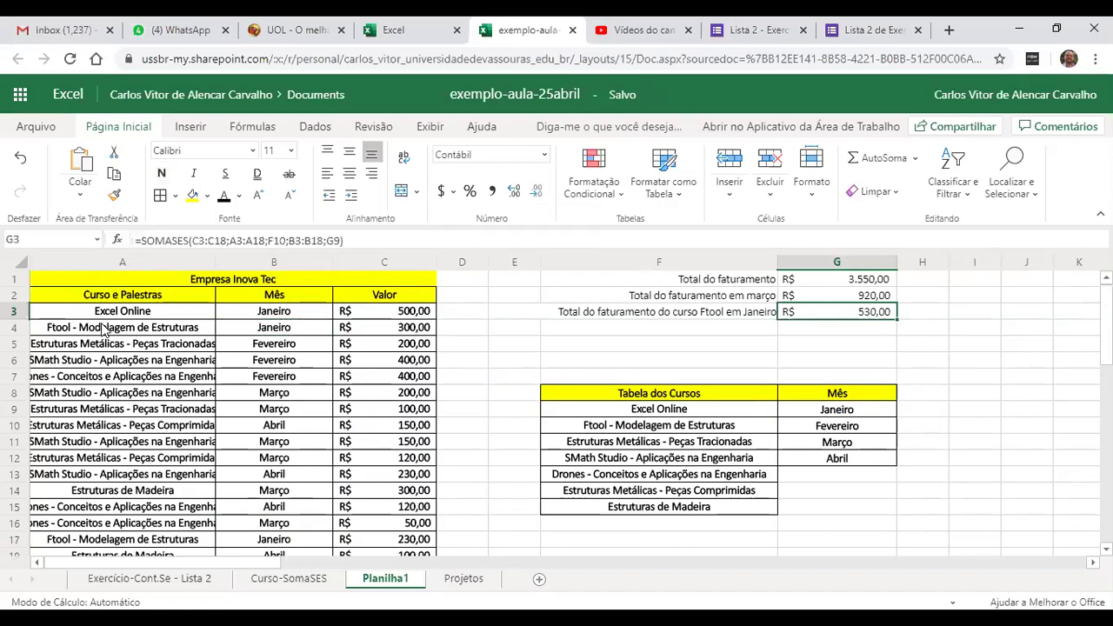
Copy the course name "Ftool - Modelagem de Estruturas" from A4 to A10.
{"action": "left_click", "coordinate": [103, 328]}
{"action": "key", "text": "ctrl+c"}
{"action": "key", "text": "Down"}
{"action": "key", "text": "Down"}
{"action": "key", "text": "Down"}
{"action": "key", "text": "Down"}
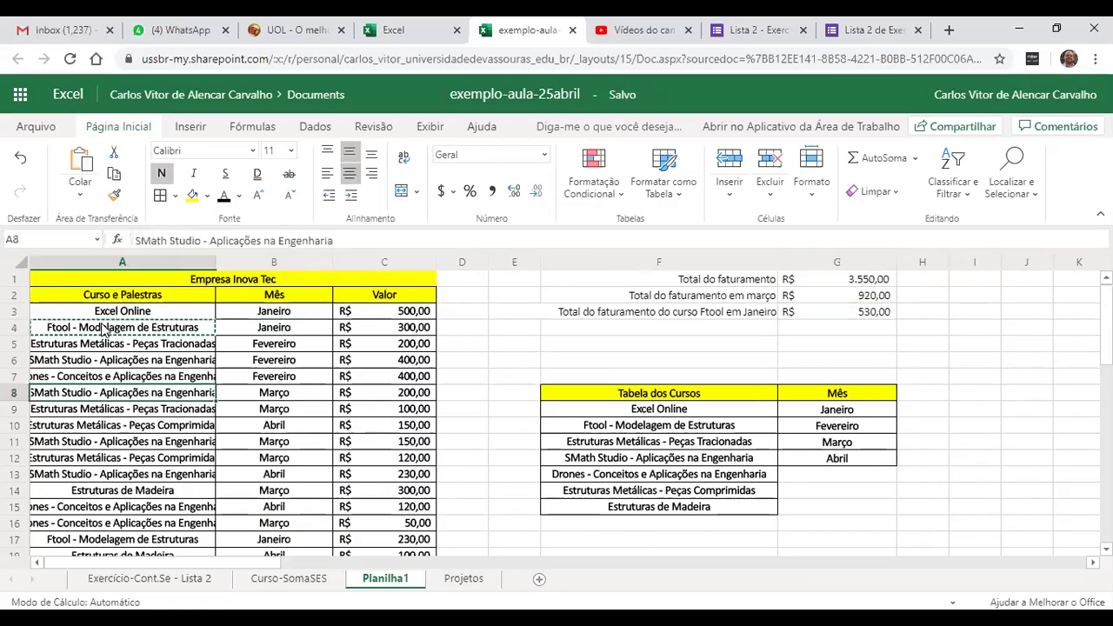
{"action": "key", "text": "Down"}
{"action": "key", "text": "Down"}
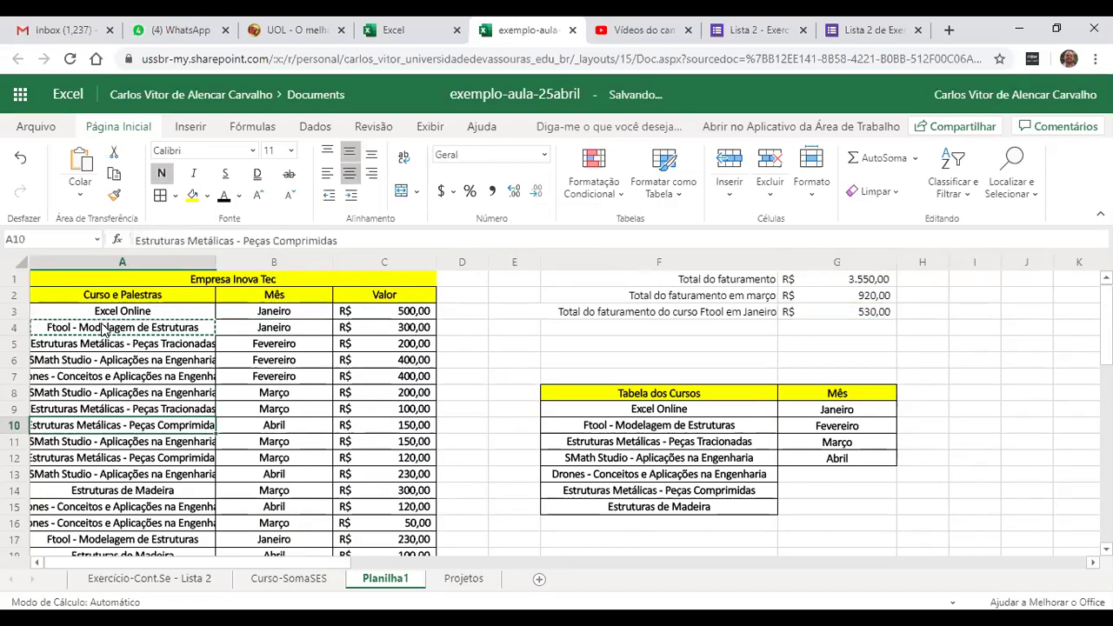
{"action": "key", "text": "ctrl+v"}
Copy the month "Janeiro" from B4 to the Ftool entry's month cell B10 and check the SOMASES total in G3.
{"action": "key", "text": "Right"}
{"action": "key", "text": "Up"}
{"action": "key", "text": "Up"}
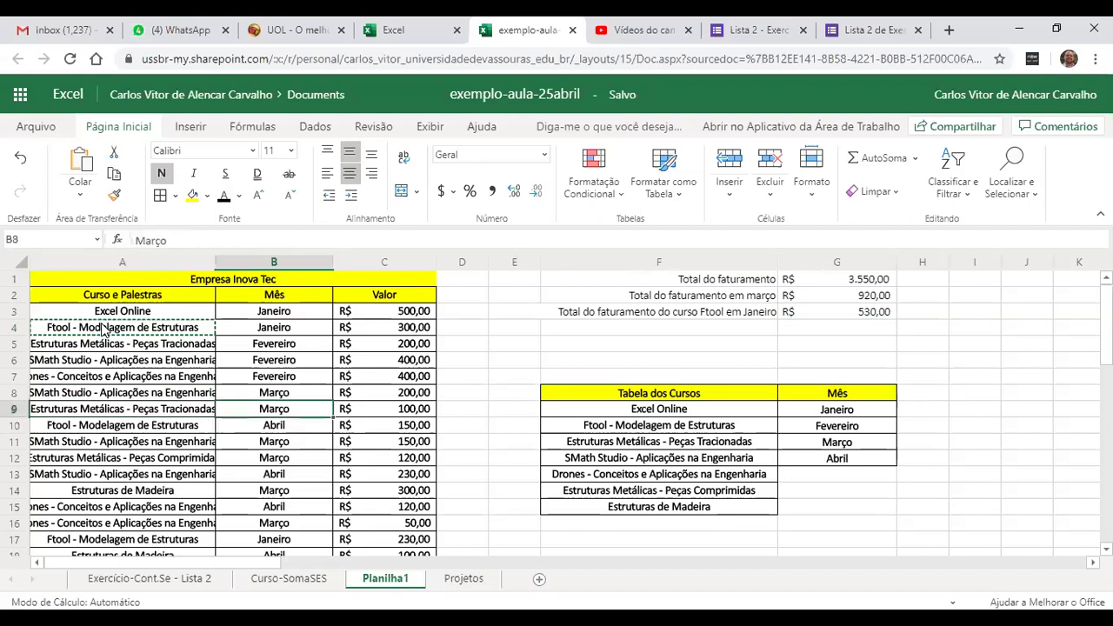
{"action": "key", "text": "Up"}
{"action": "key", "text": "Up"}
{"action": "key", "text": "Up"}
{"action": "key", "text": "Up"}
{"action": "key", "text": "ctrl+c"}
{"action": "key", "text": "Down"}
{"action": "key", "text": "Down"}
{"action": "key", "text": "Down"}
{"action": "key", "text": "Down"}
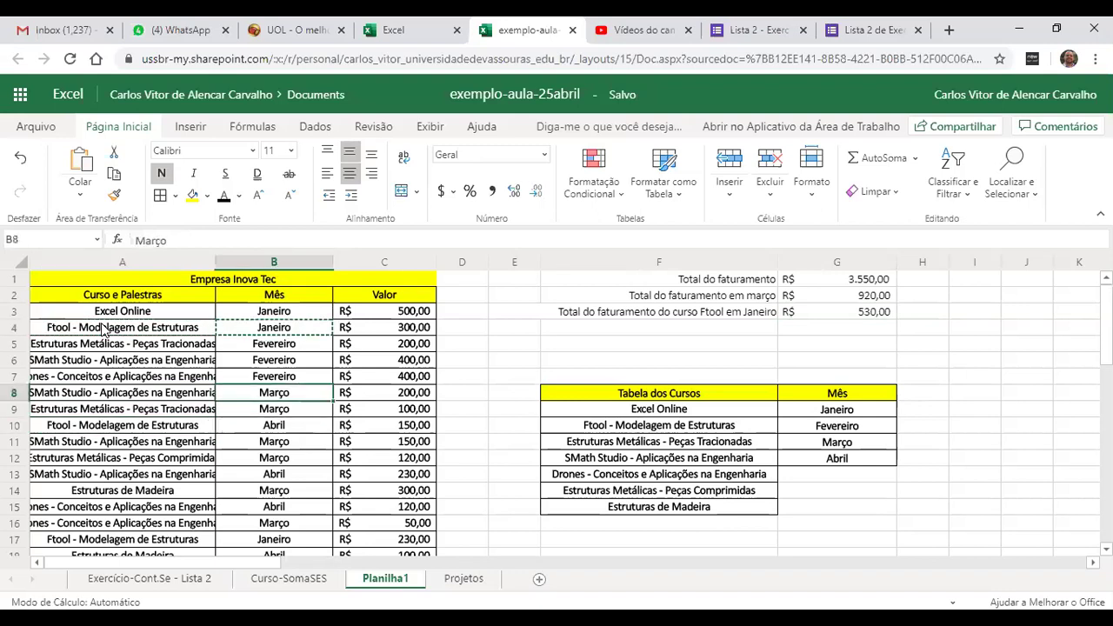
{"action": "key", "text": "Down"}
{"action": "key", "text": "Down"}
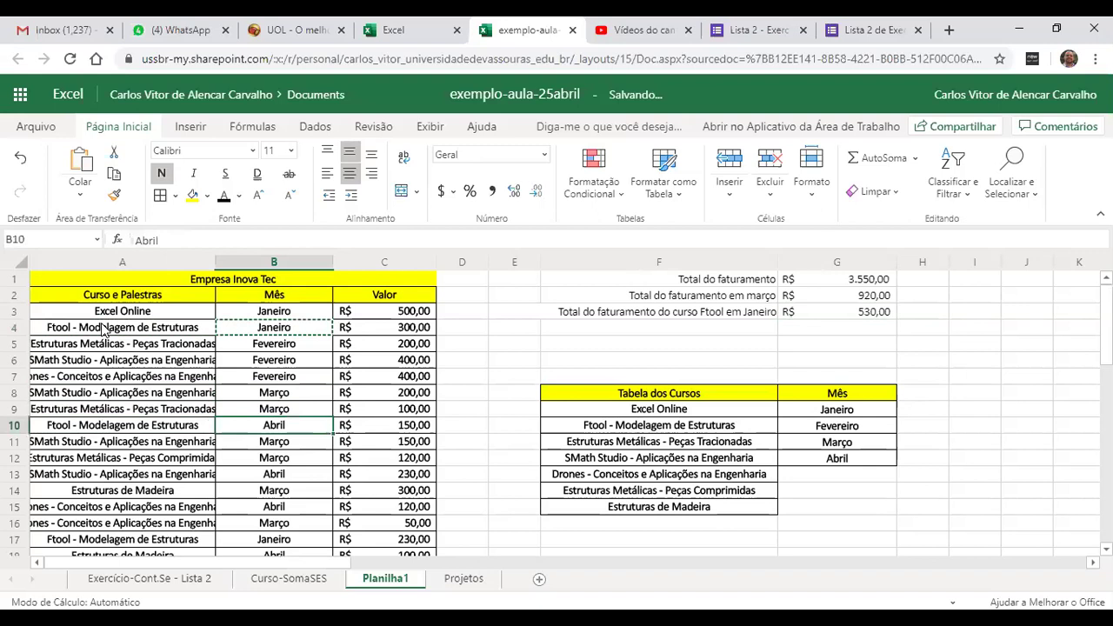
{"action": "key", "text": "ctrl+v"}
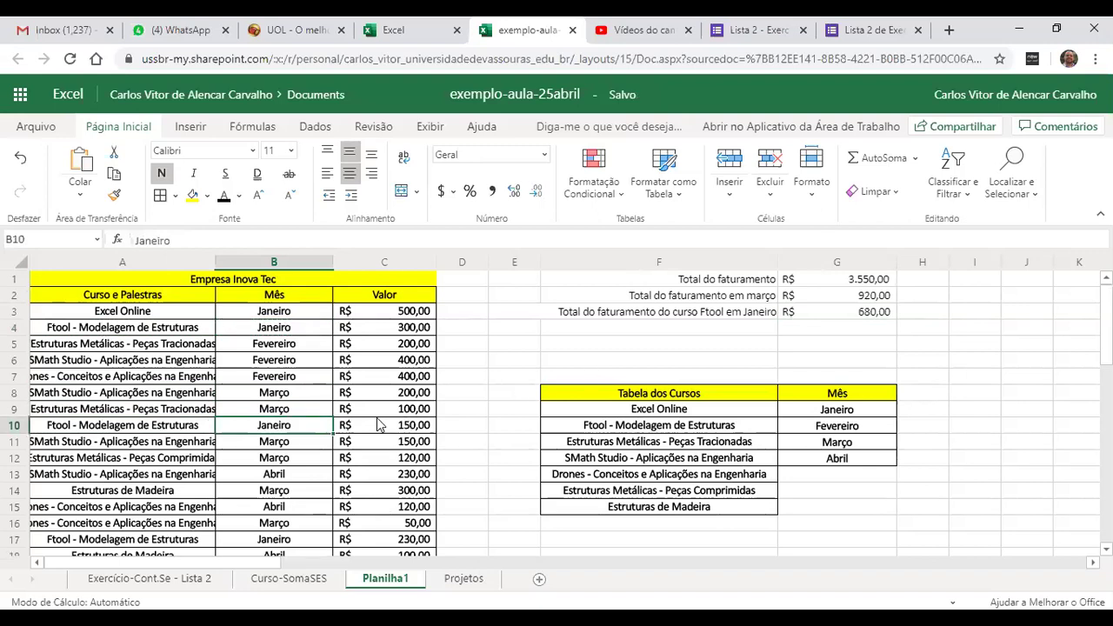
{"action": "left_click", "coordinate": [852, 313]}
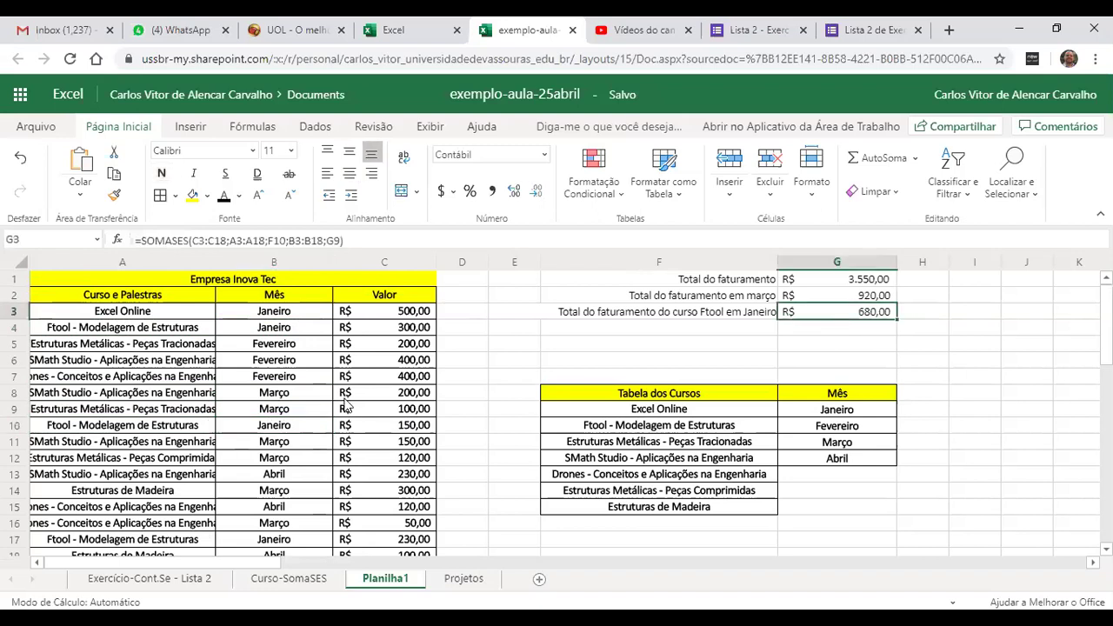
Copy the month "Março" from B9 to the SMath Studio entry's month cell B13.
{"action": "left_click", "coordinate": [297, 403]}
{"action": "key", "text": "ctrl+c"}
{"action": "key", "text": "Down"}
{"action": "key", "text": "Down"}
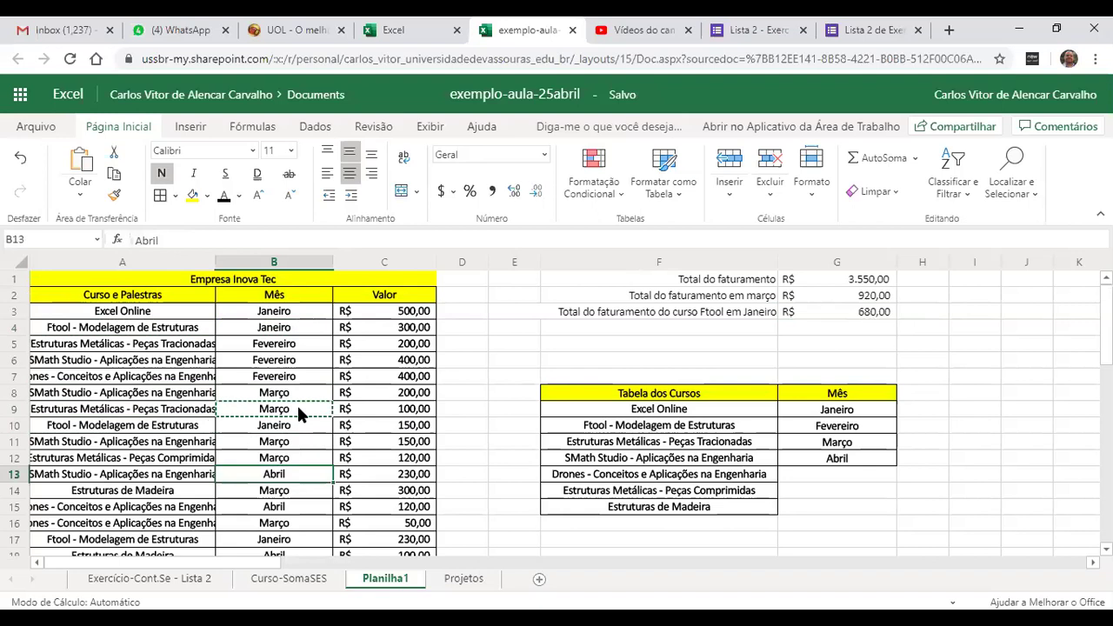
{"action": "key", "text": "Down"}
{"action": "key", "text": "ctrl+v"}
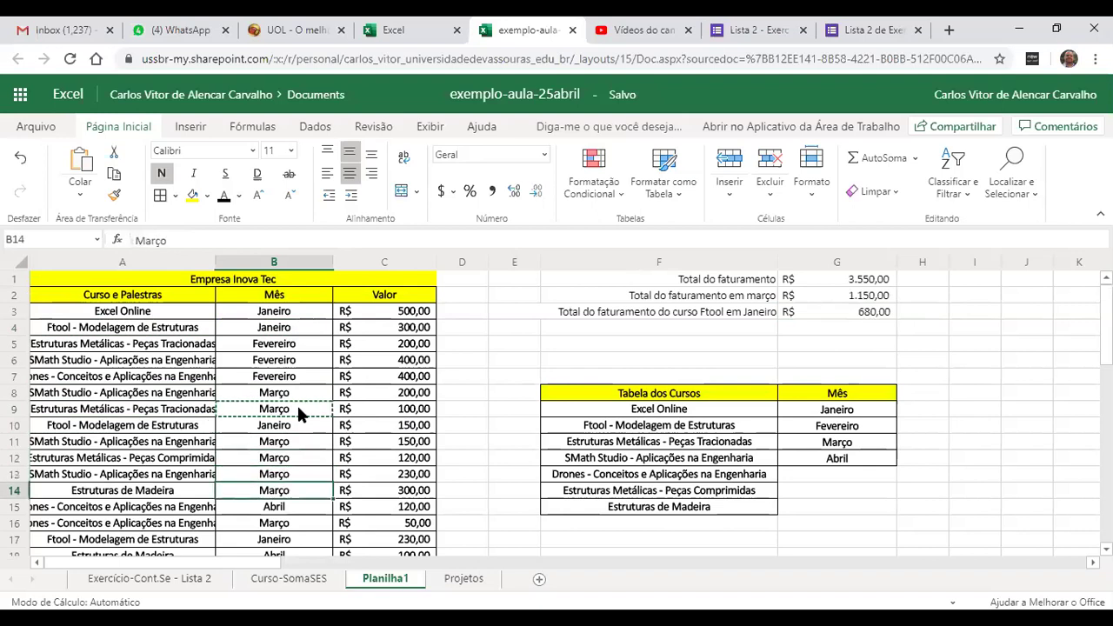
Copy the month "Março" from B13 to the Drones entry's month cell B7 and clear the copy selection.
{"action": "key", "text": "ctrl+c"}
{"action": "key", "text": "Up"}
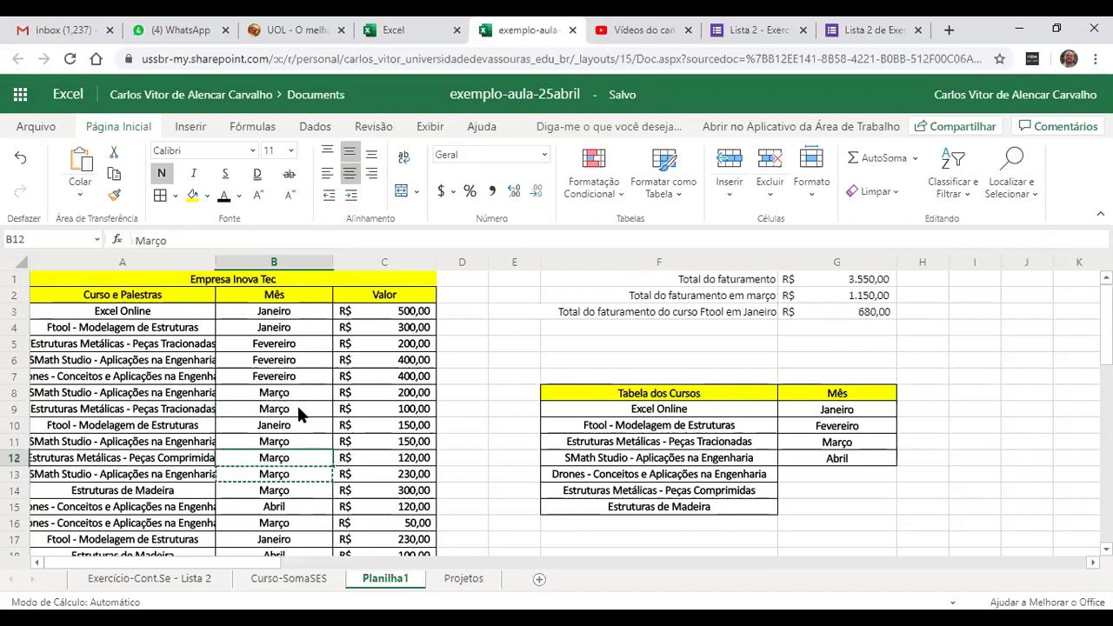
{"action": "key", "text": "Up"}
{"action": "key", "text": "Up"}
{"action": "key", "text": "Up"}
{"action": "key", "text": "Up"}
{"action": "key", "text": "Up"}
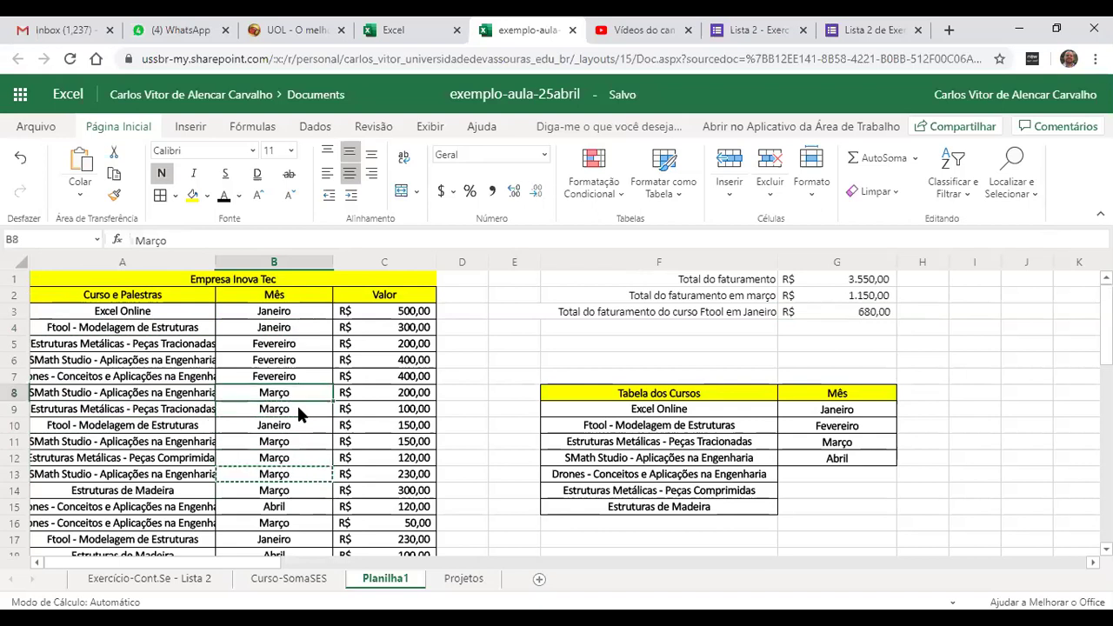
{"action": "key", "text": "ctrl+v"}
{"action": "key", "text": "Escape"}
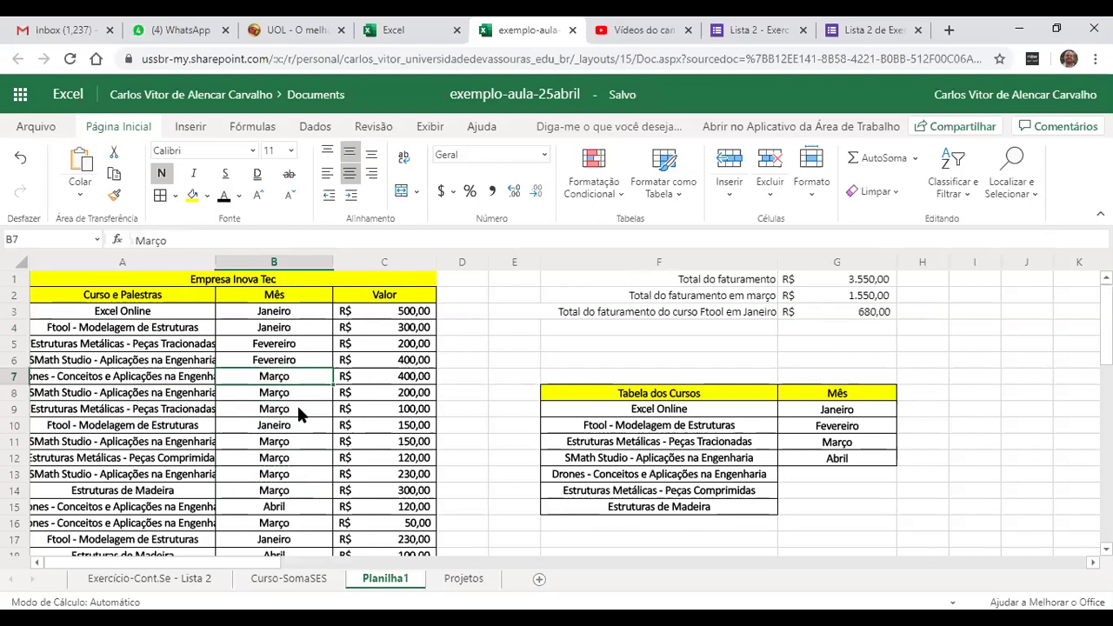
{"action": "left_click", "coordinate": [298, 409]}
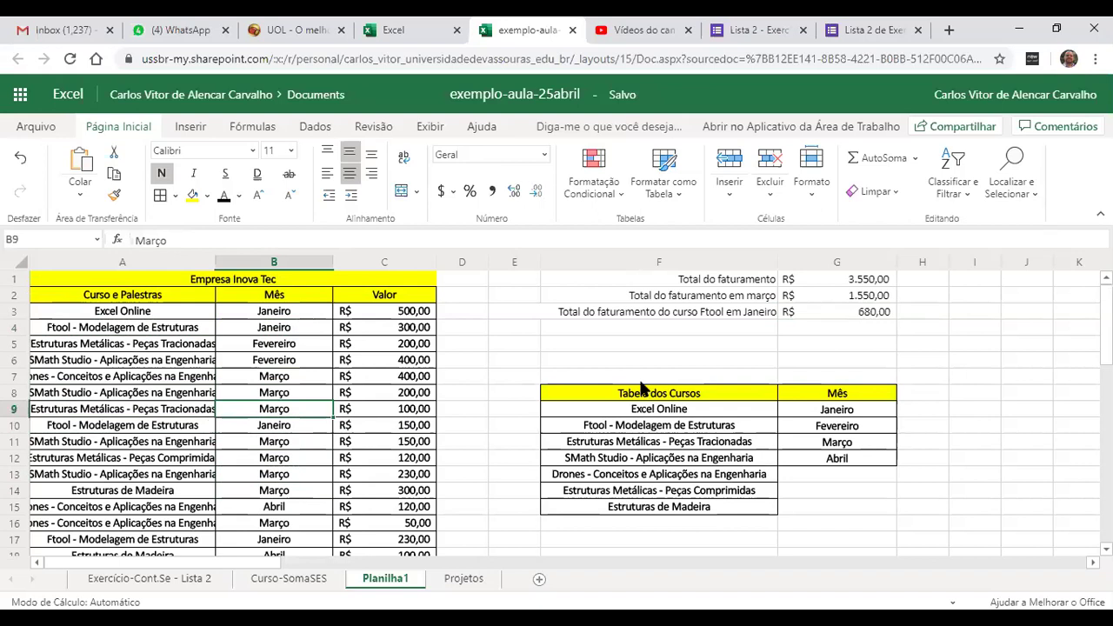
{"action": "scroll", "coordinate": [507, 400], "scroll_direction": "down", "scroll_amount": 2}
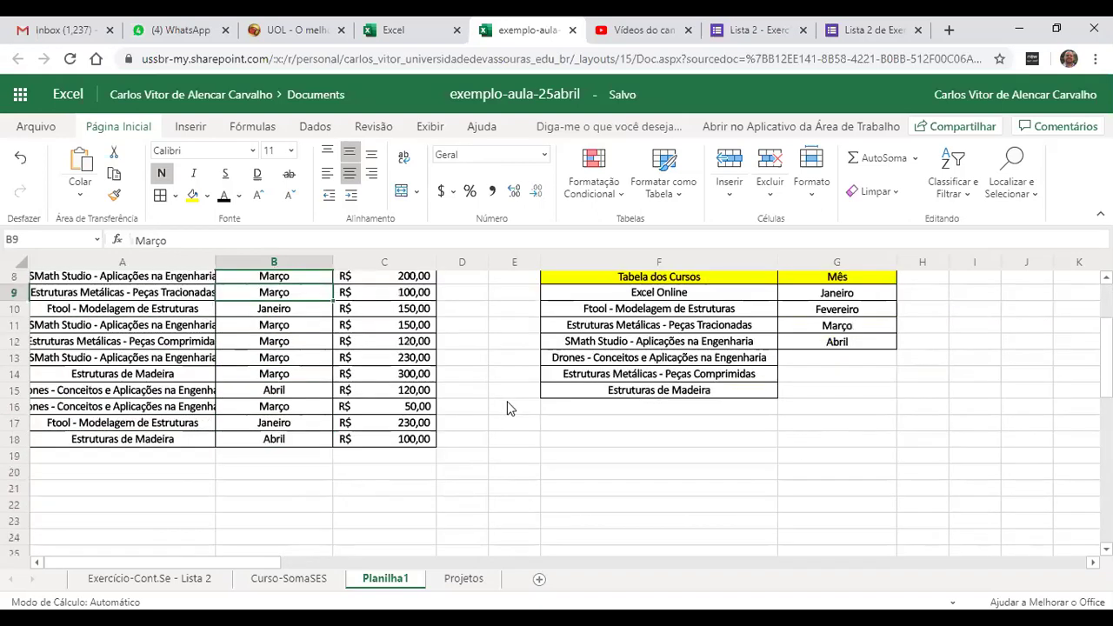
{"action": "scroll", "coordinate": [507, 400], "scroll_direction": "up", "scroll_amount": 2}
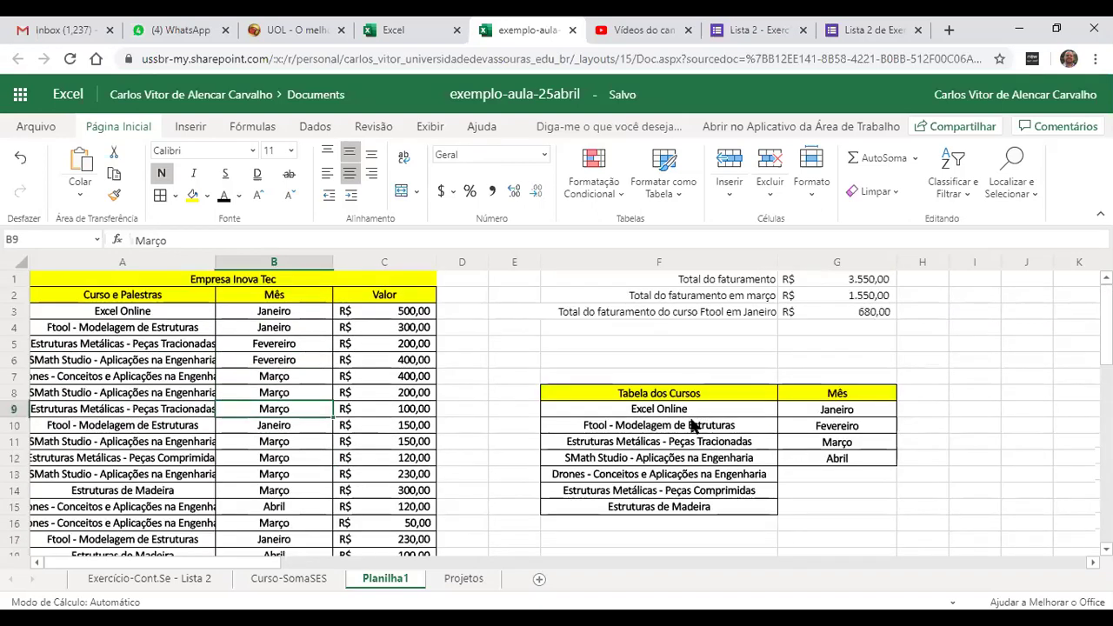
{"action": "left_click", "coordinate": [382, 379]}
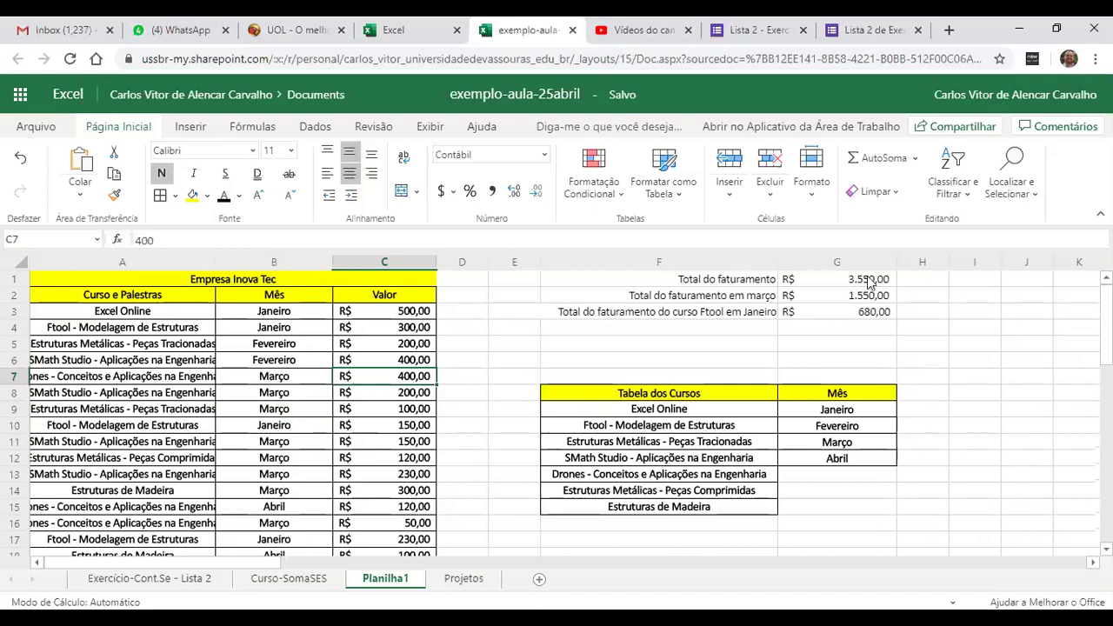
Widen column H and label the three revenue totals in H1:H3 with their functions SOMA, SOMASE and SOMASES.
{"action": "double_click", "coordinate": [948, 260]}
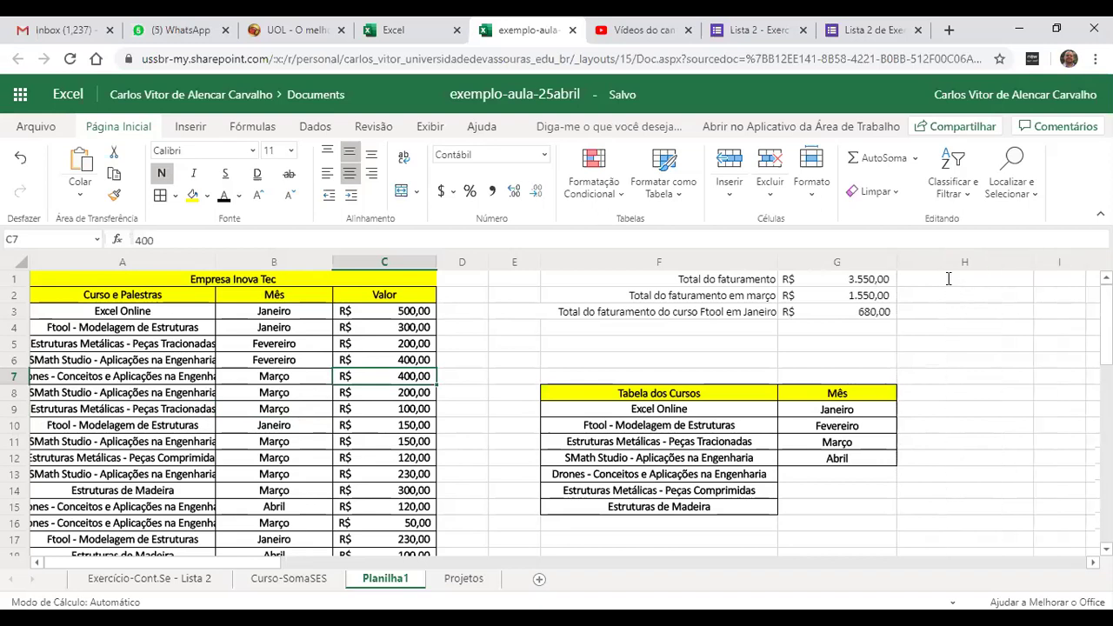
{"action": "left_click", "coordinate": [949, 278]}
{"action": "type", "text": "SOMA"}
{"action": "key", "text": "Return"}
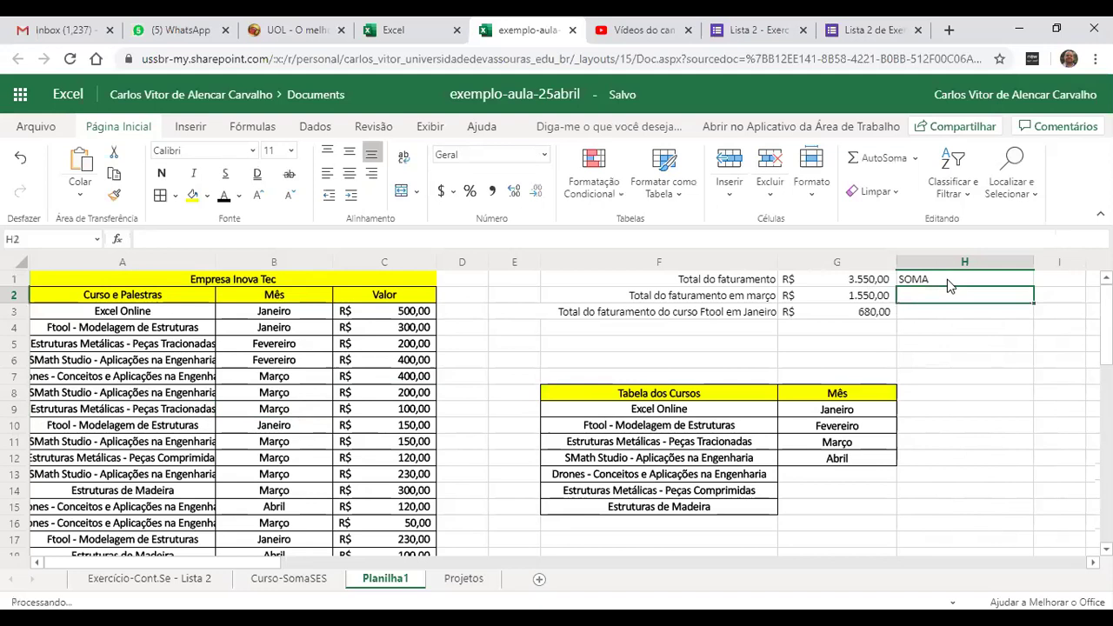
{"action": "type", "text": "SOMASE"}
{"action": "key", "text": "Return"}
{"action": "type", "text": "SO"}
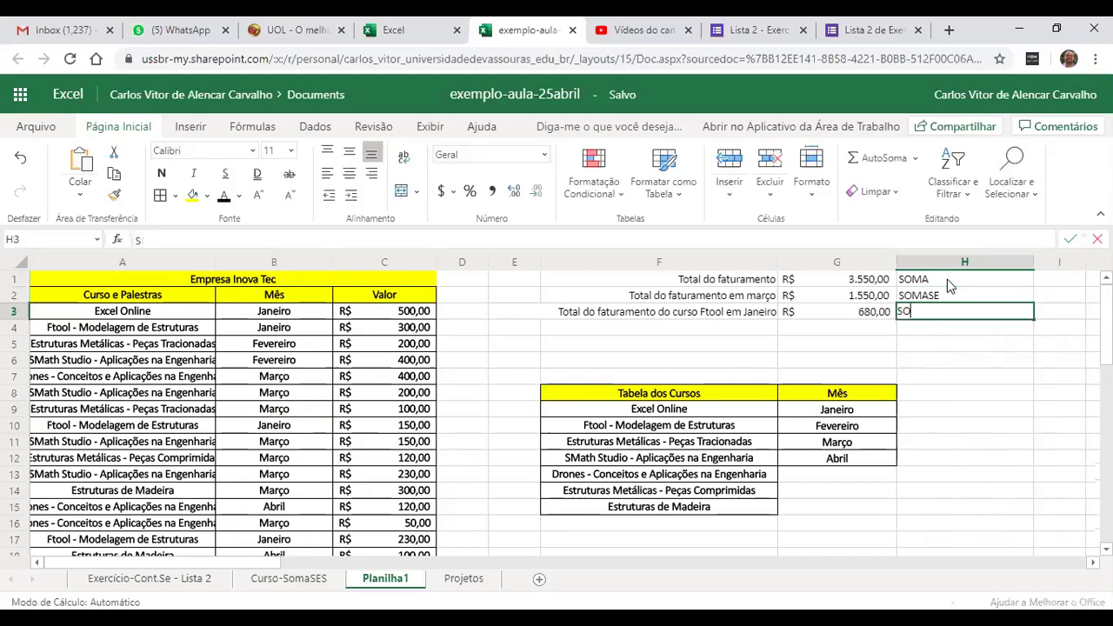
{"action": "type", "text": "MASES"}
{"action": "key", "text": "Return"}
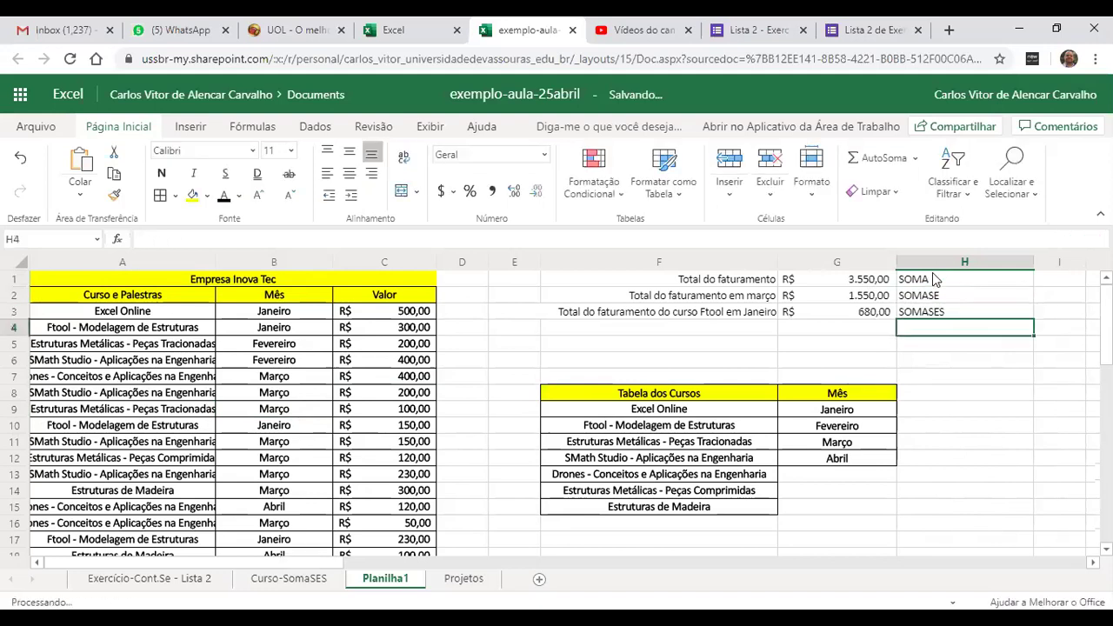